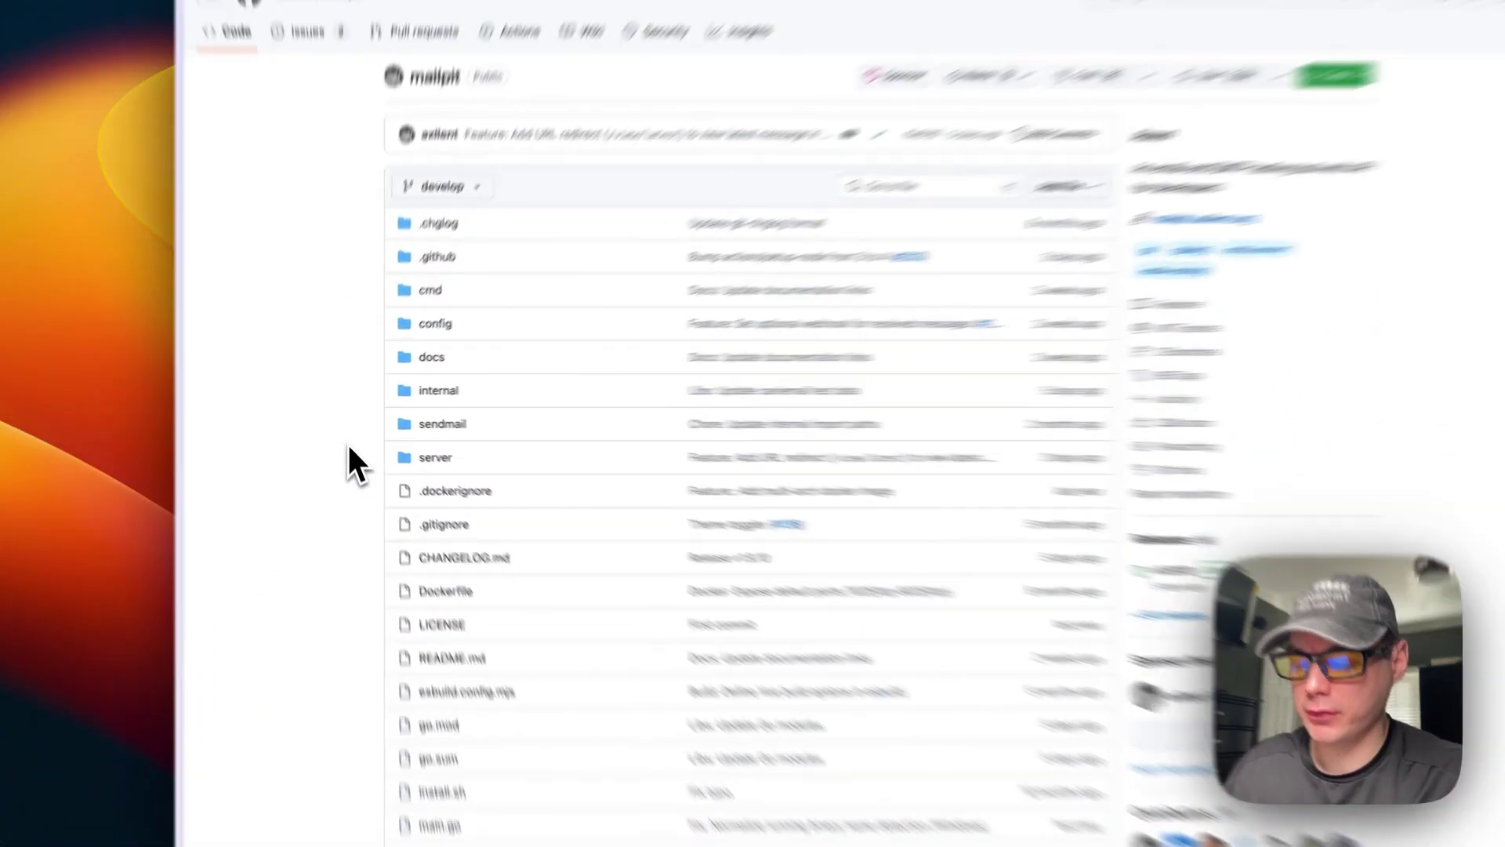
# - Scroll through the Mailpit README's Features, Installation and Usage sections
pyautogui.scroll(-3, 352, 450)
pyautogui.scroll(-12, 661, 433)
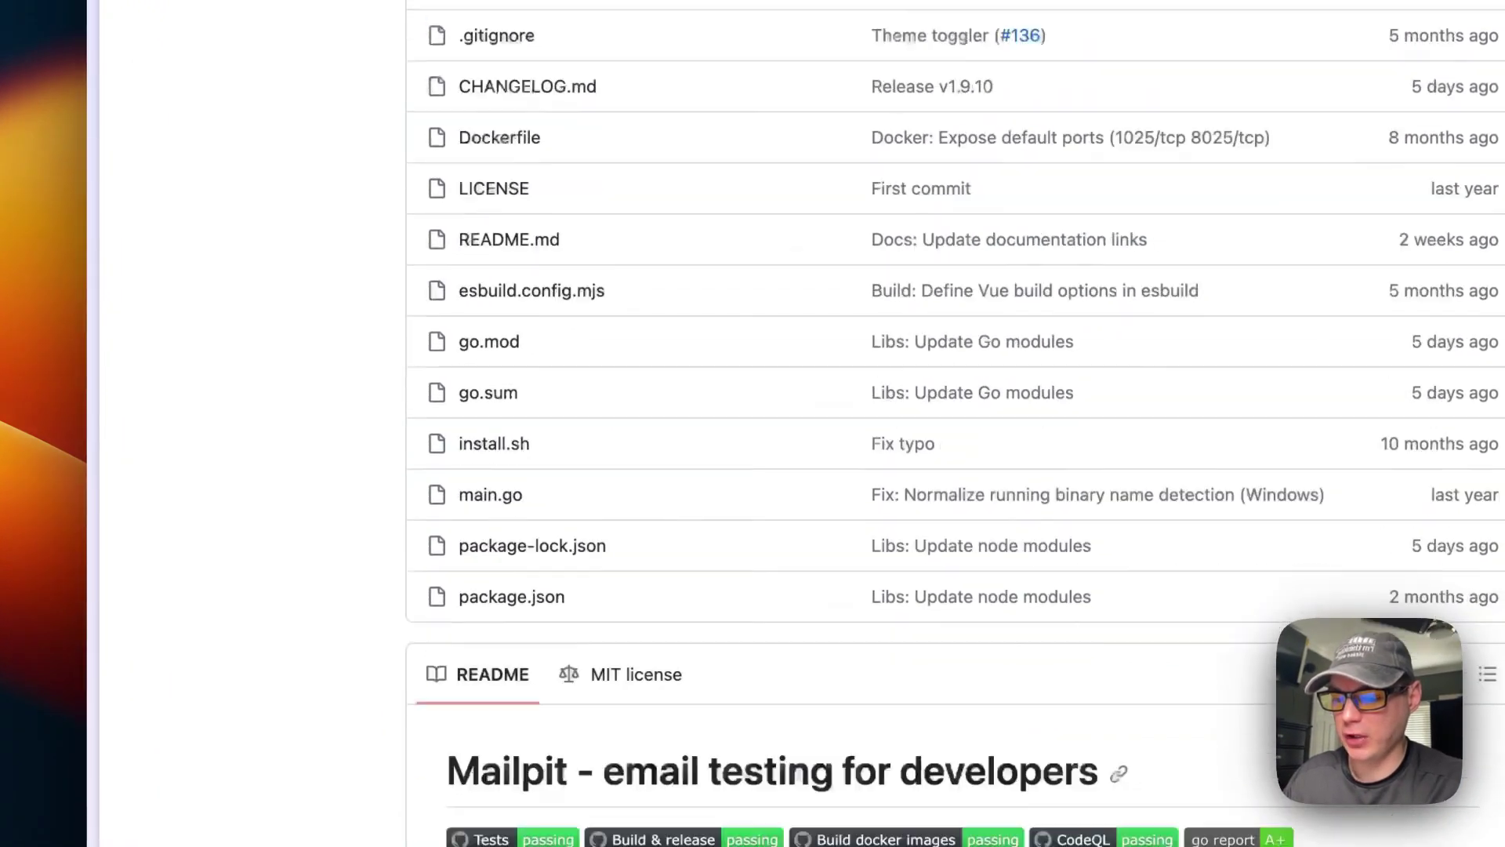
pyautogui.scroll(-2, 661, 433)
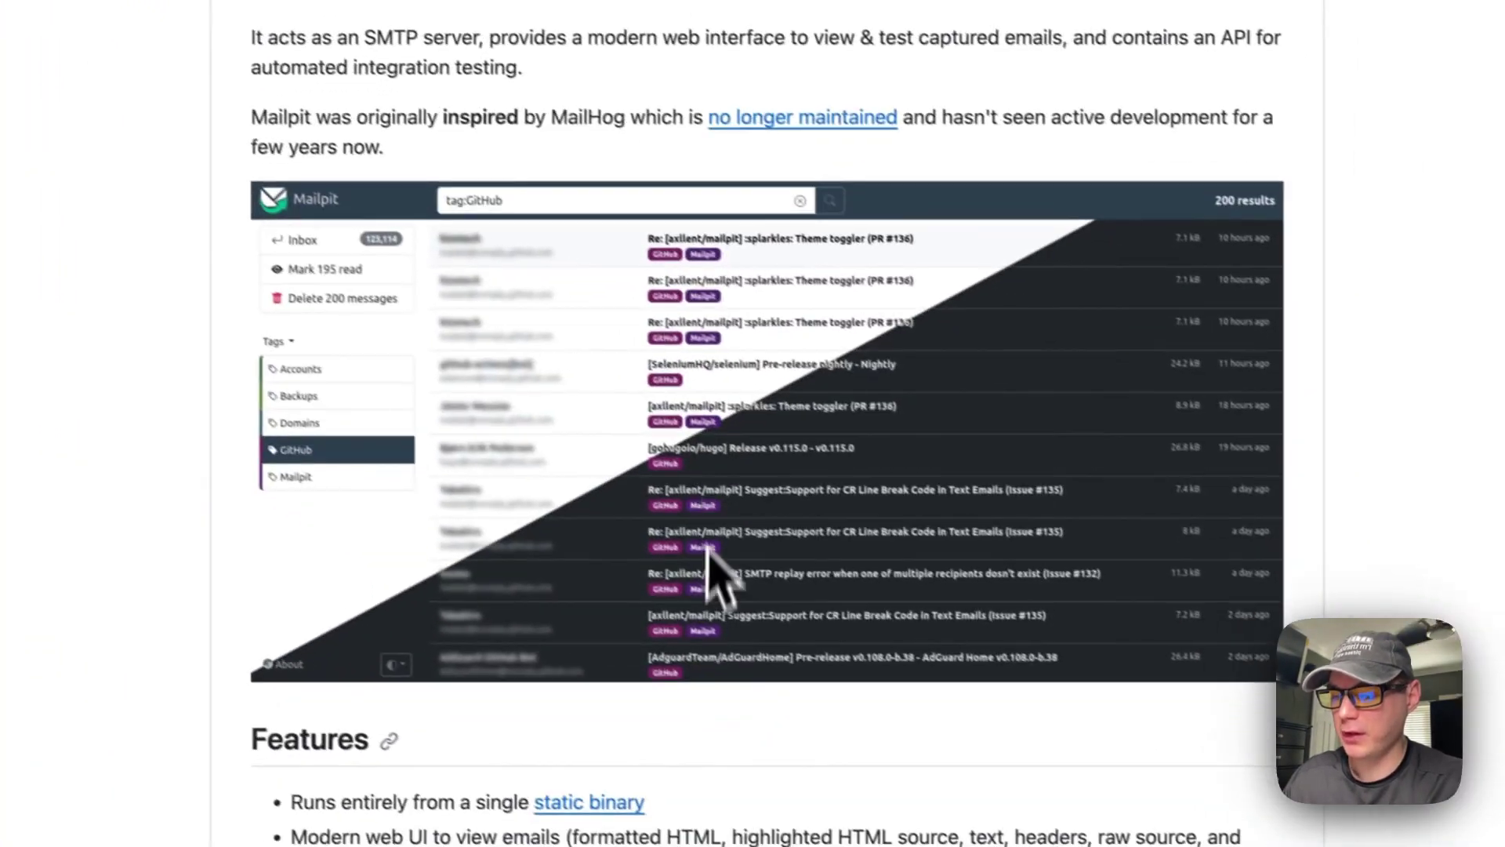
pyautogui.scroll(3, 788, 392)
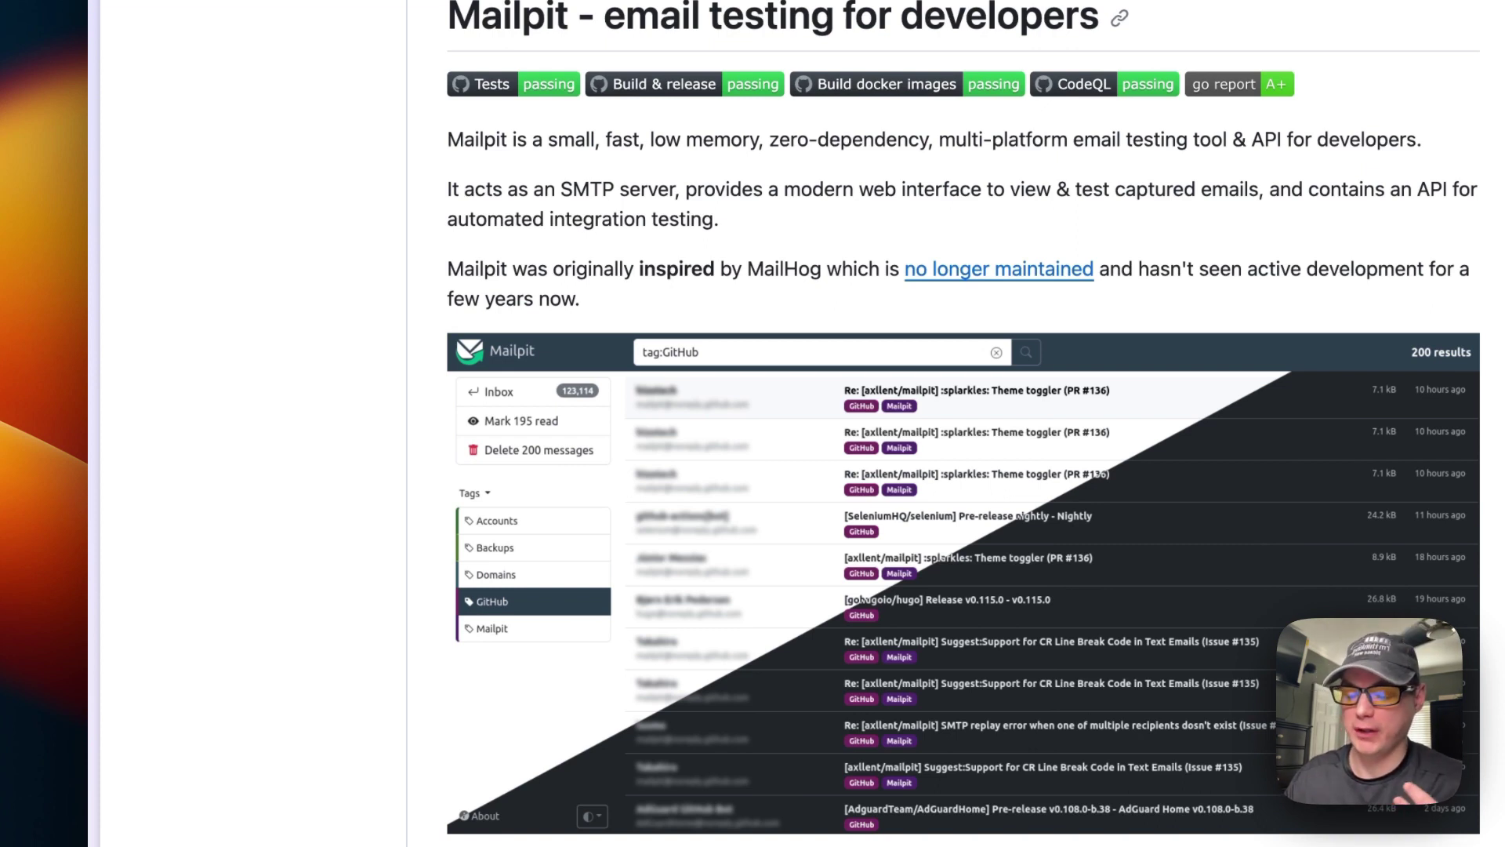
pyautogui.scroll(-3, 368, 482)
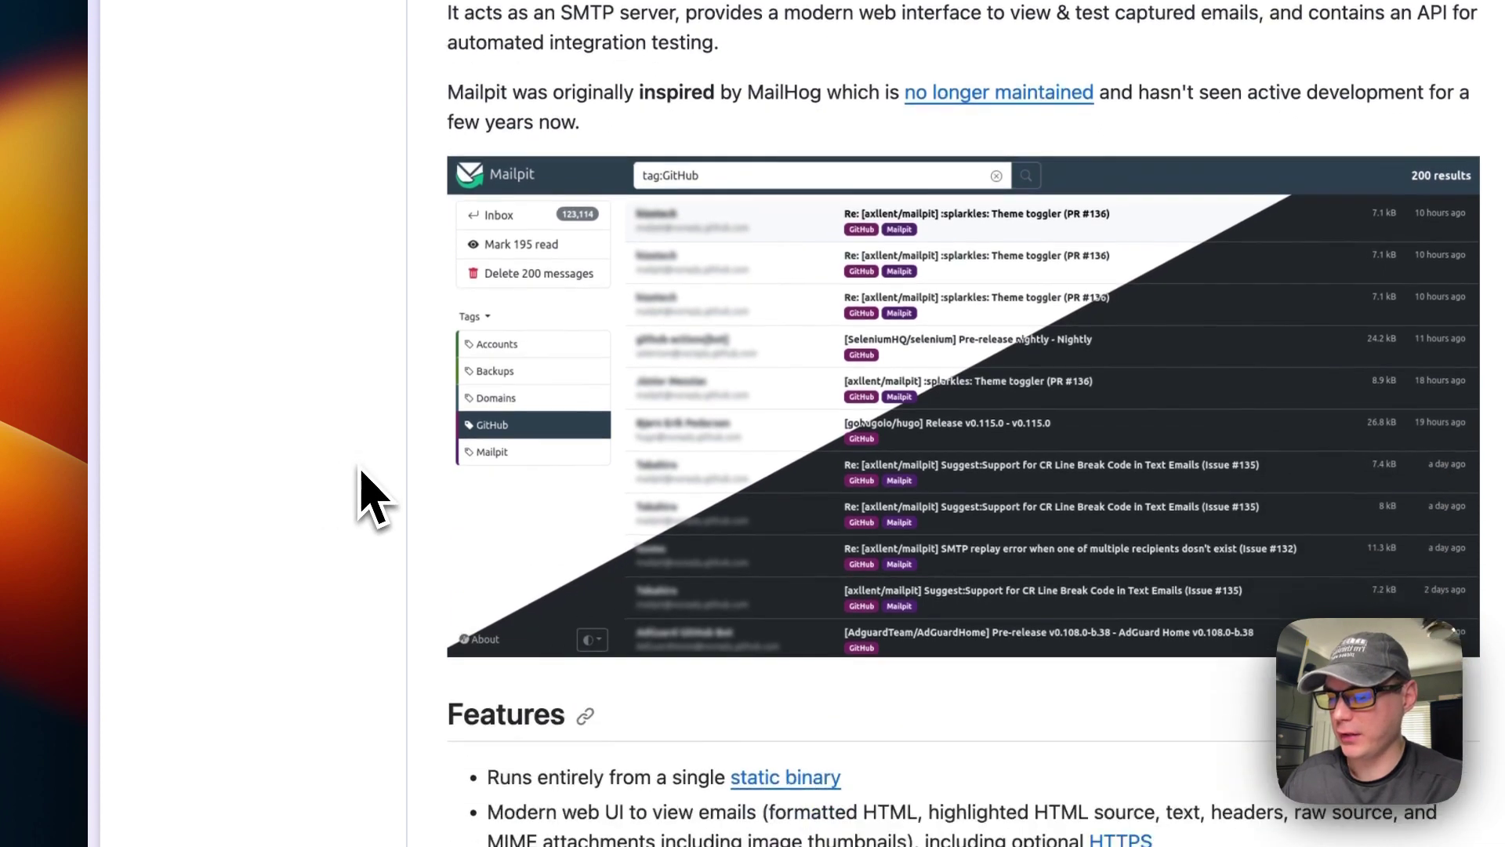
pyautogui.scroll(-2, 372, 494)
pyautogui.scroll(-3, 369, 494)
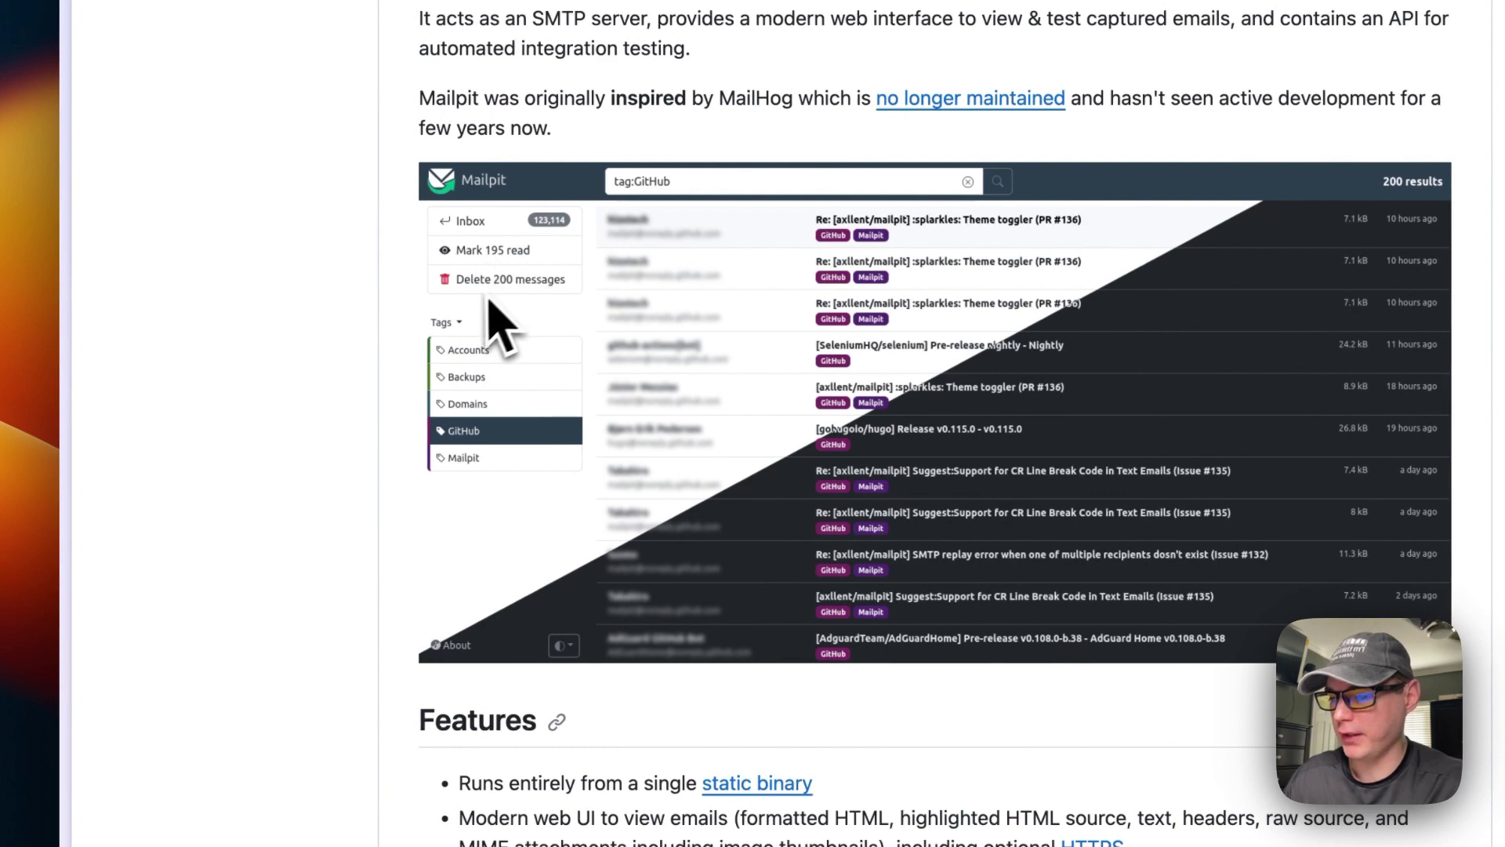
pyautogui.scroll(-15, 746, 540)
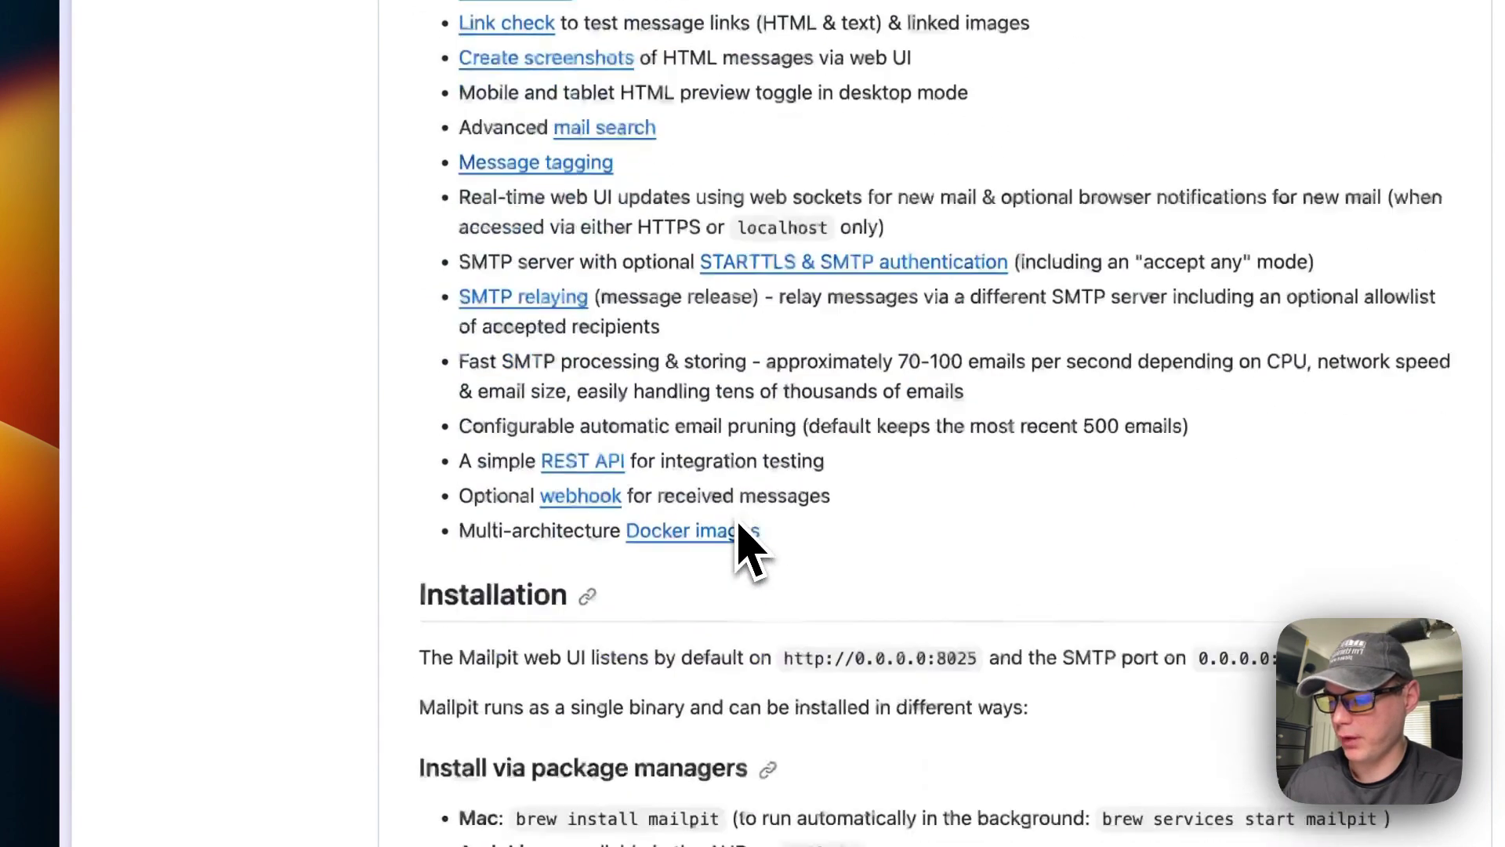
pyautogui.scroll(11, 748, 545)
pyautogui.scroll(10, 745, 549)
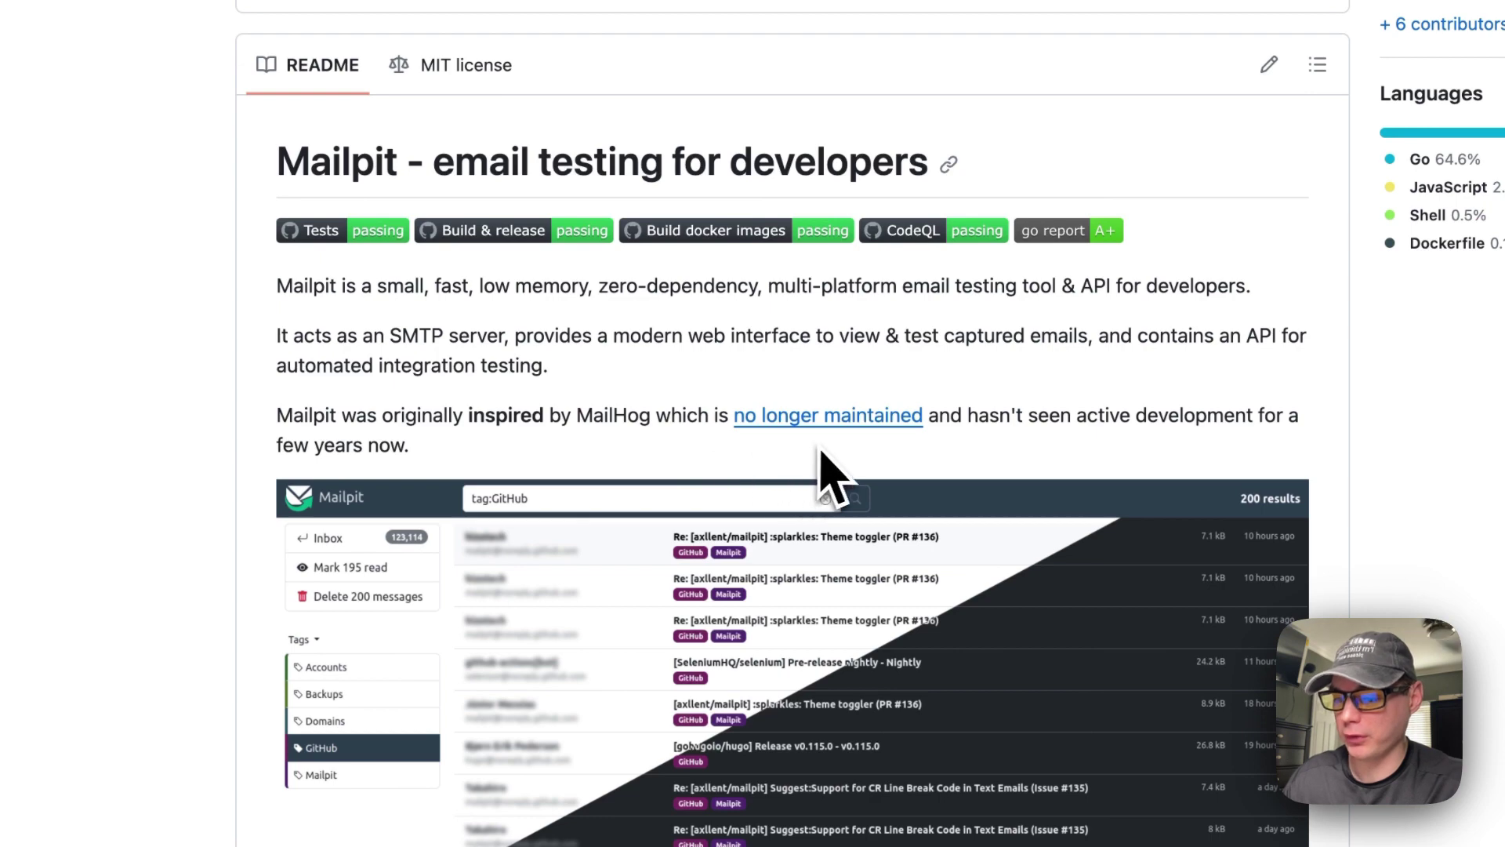
pyautogui.scroll(-12, 868, 475)
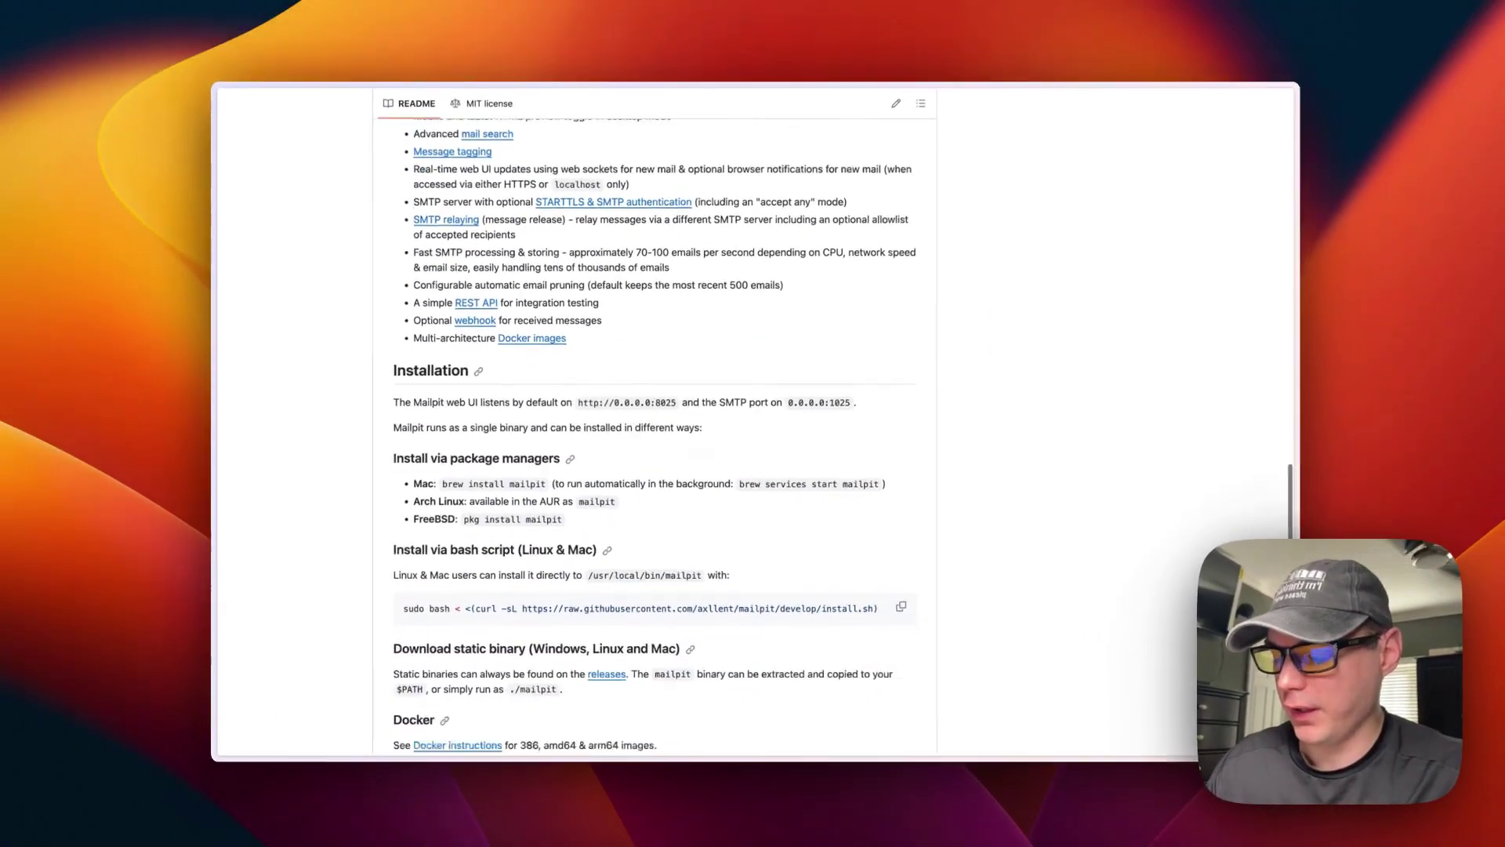
pyautogui.scroll(-5, 691, 499)
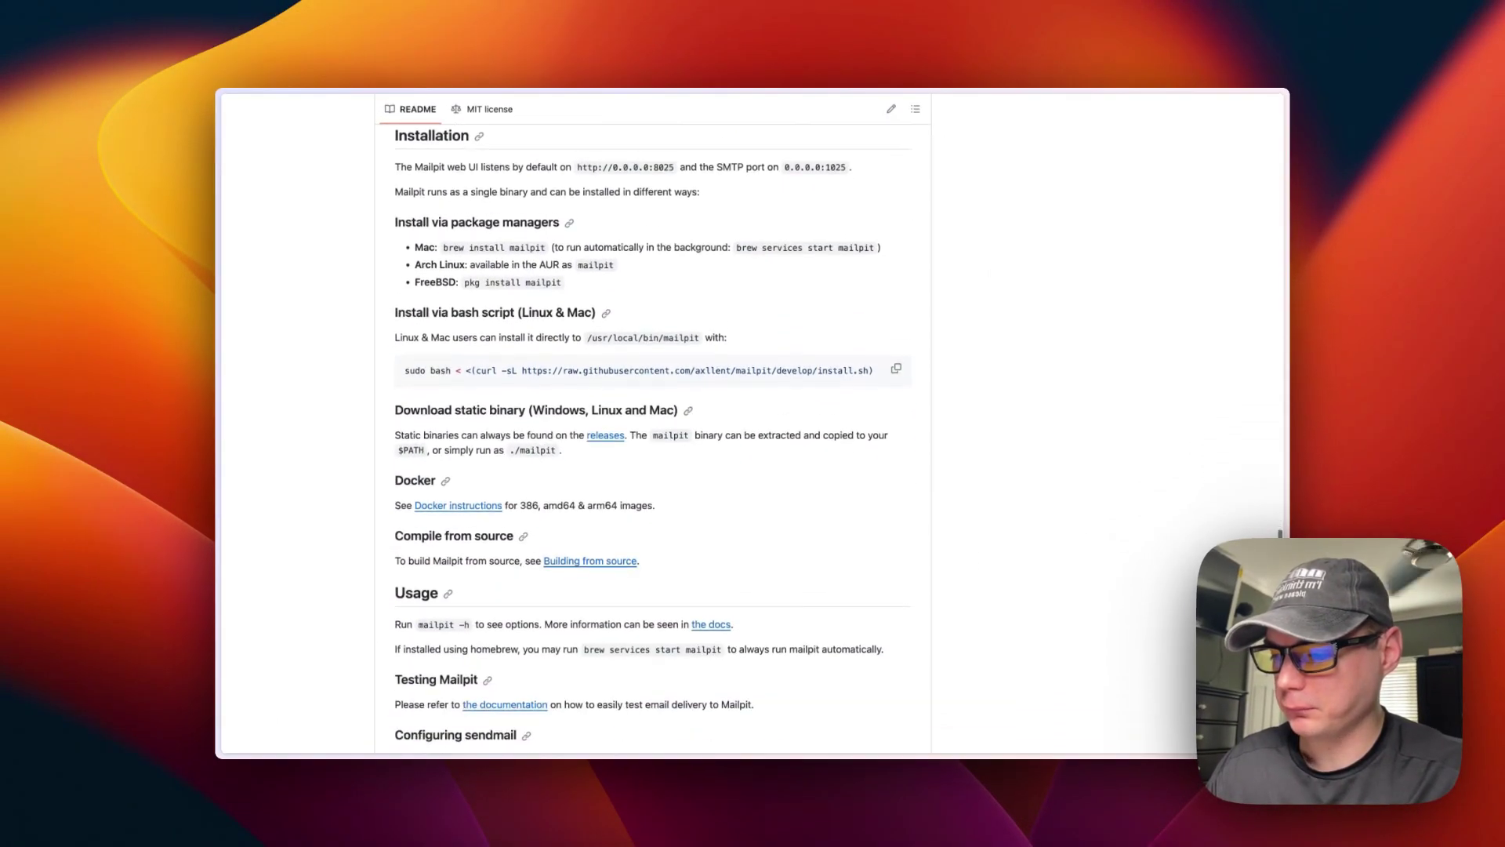
pyautogui.scroll(20, 691, 508)
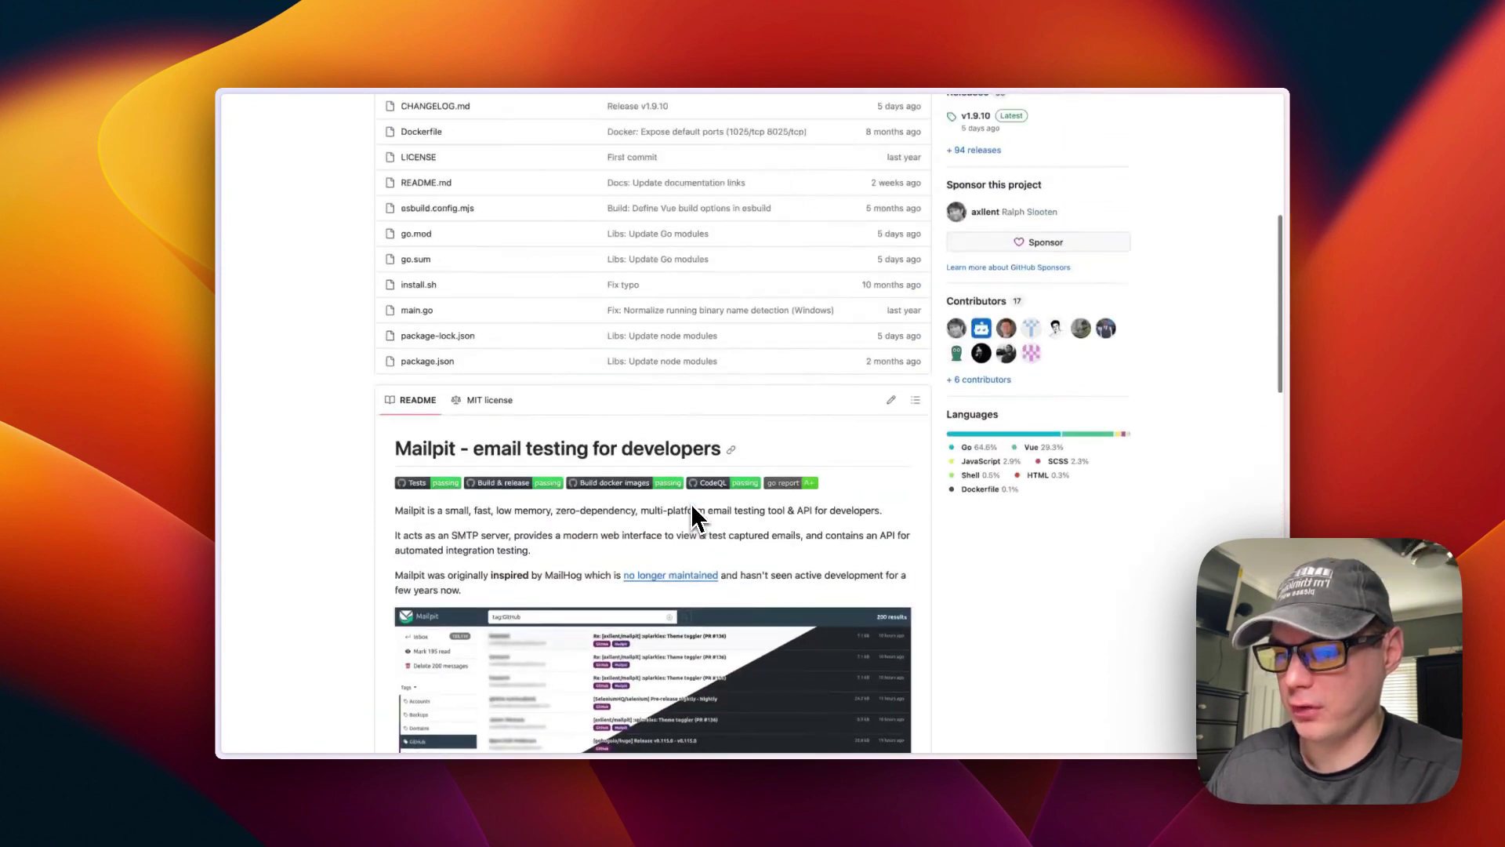
pyautogui.scroll(4, 694, 516)
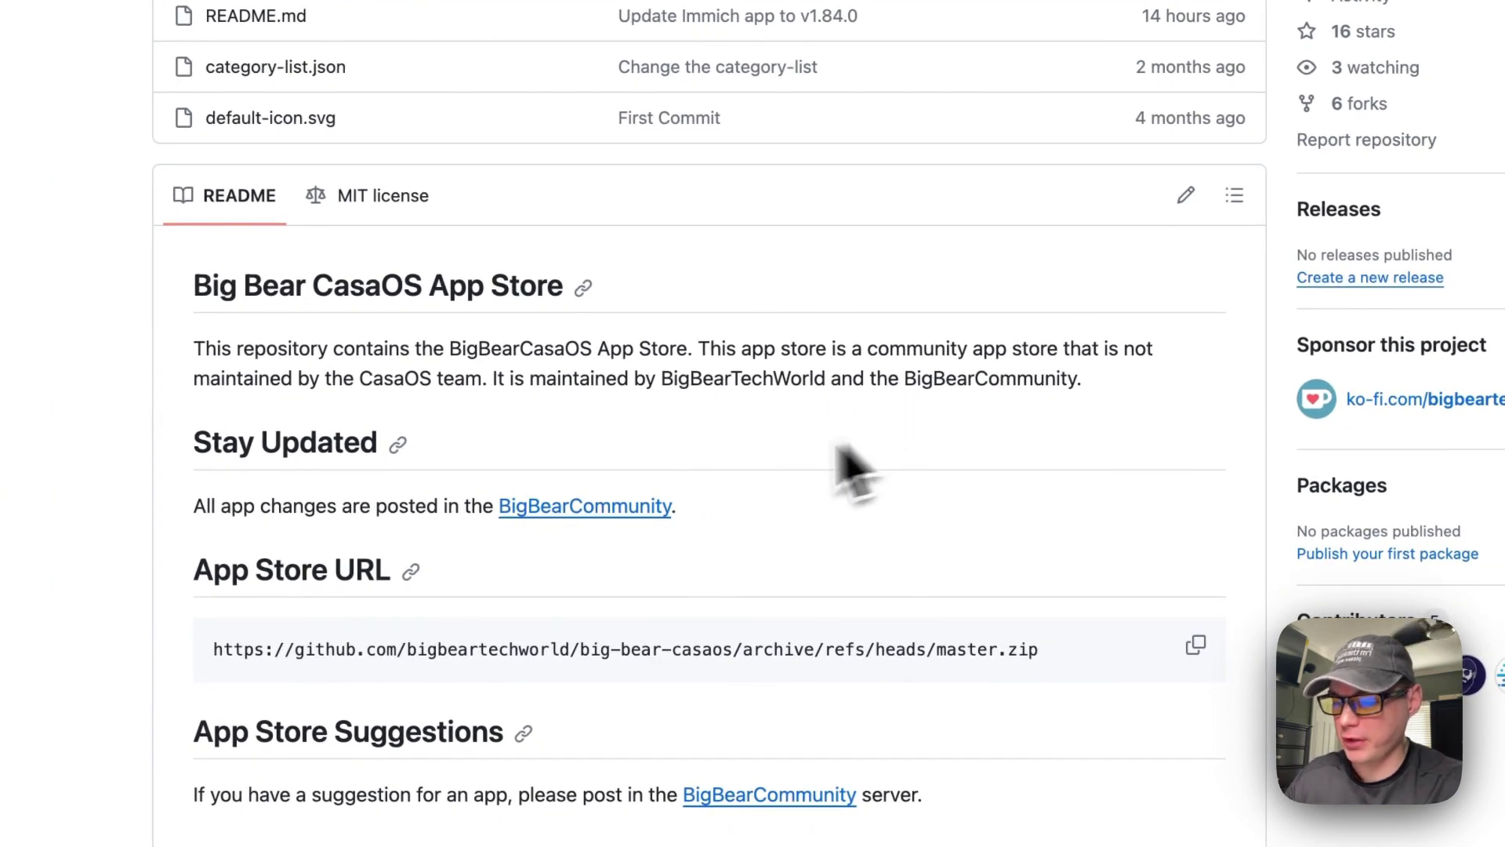
# - Review the big-bear-casaos README and Apps table, then copy its App Store URL
pyautogui.scroll(-10, 838, 447)
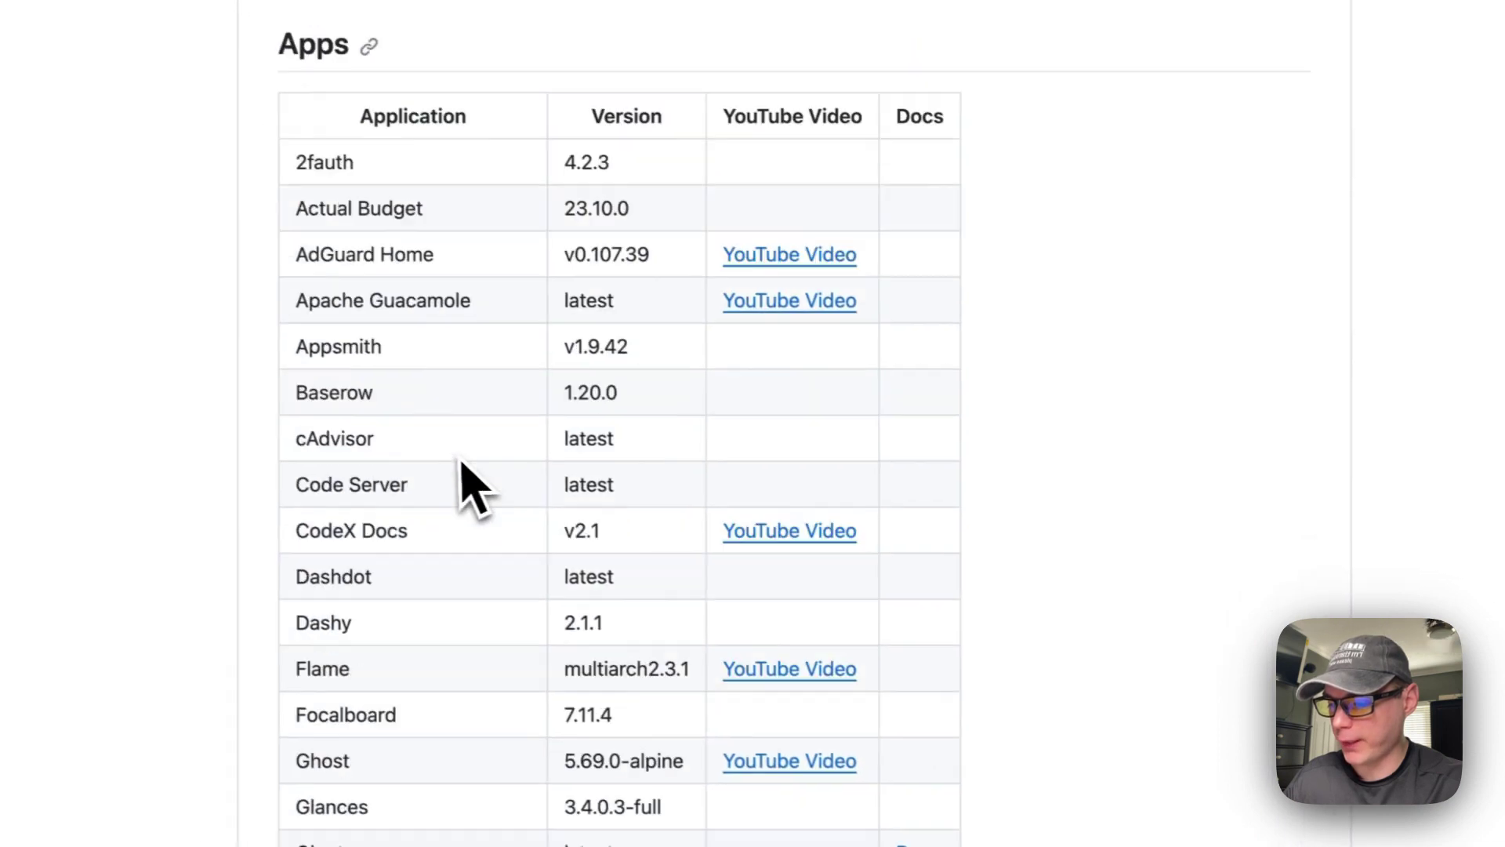
pyautogui.scroll(-15, 471, 487)
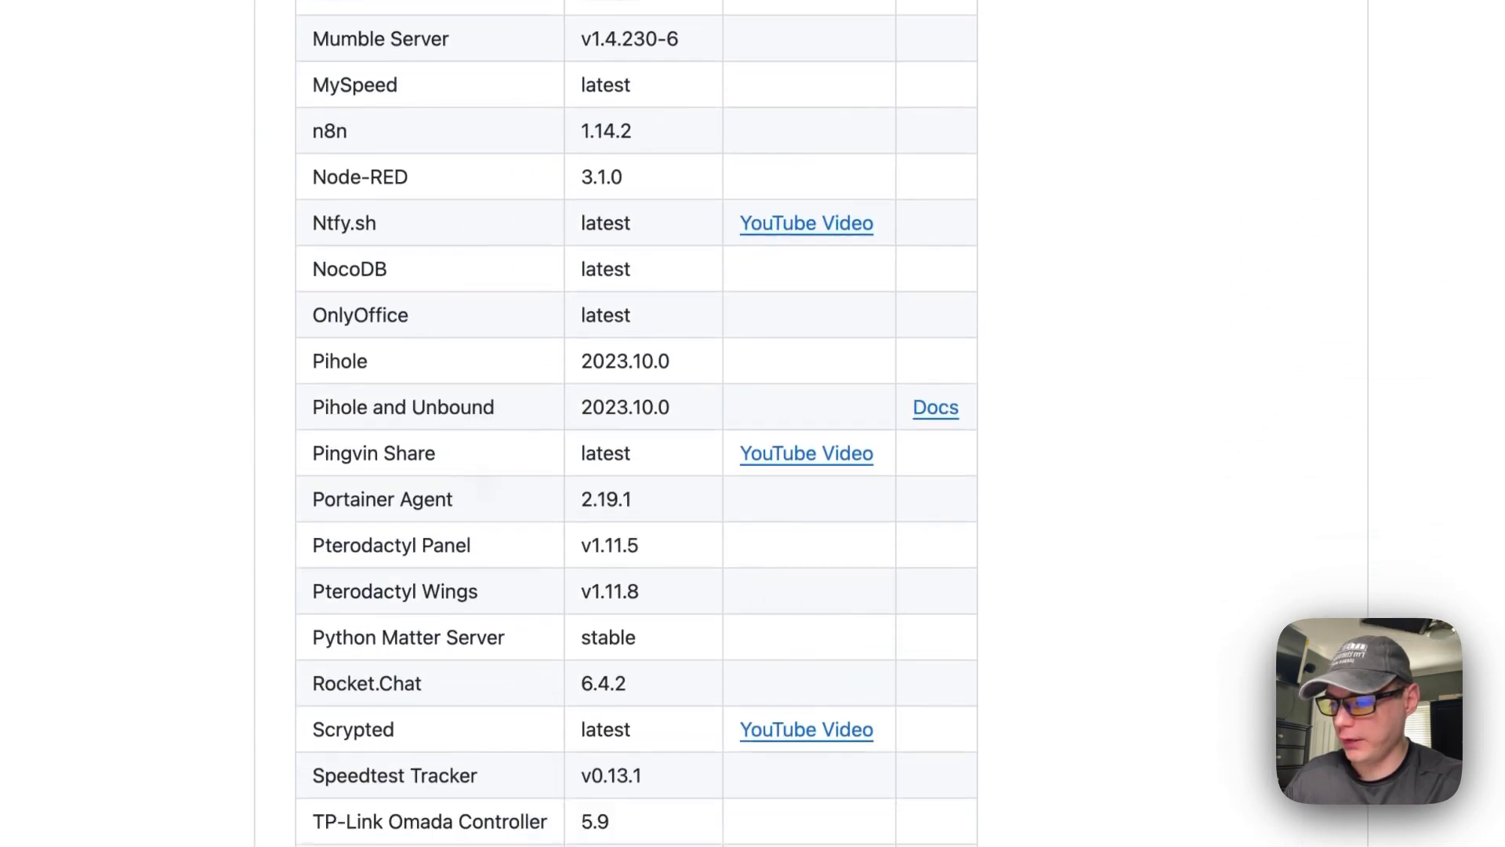
pyautogui.scroll(-10, 635, 439)
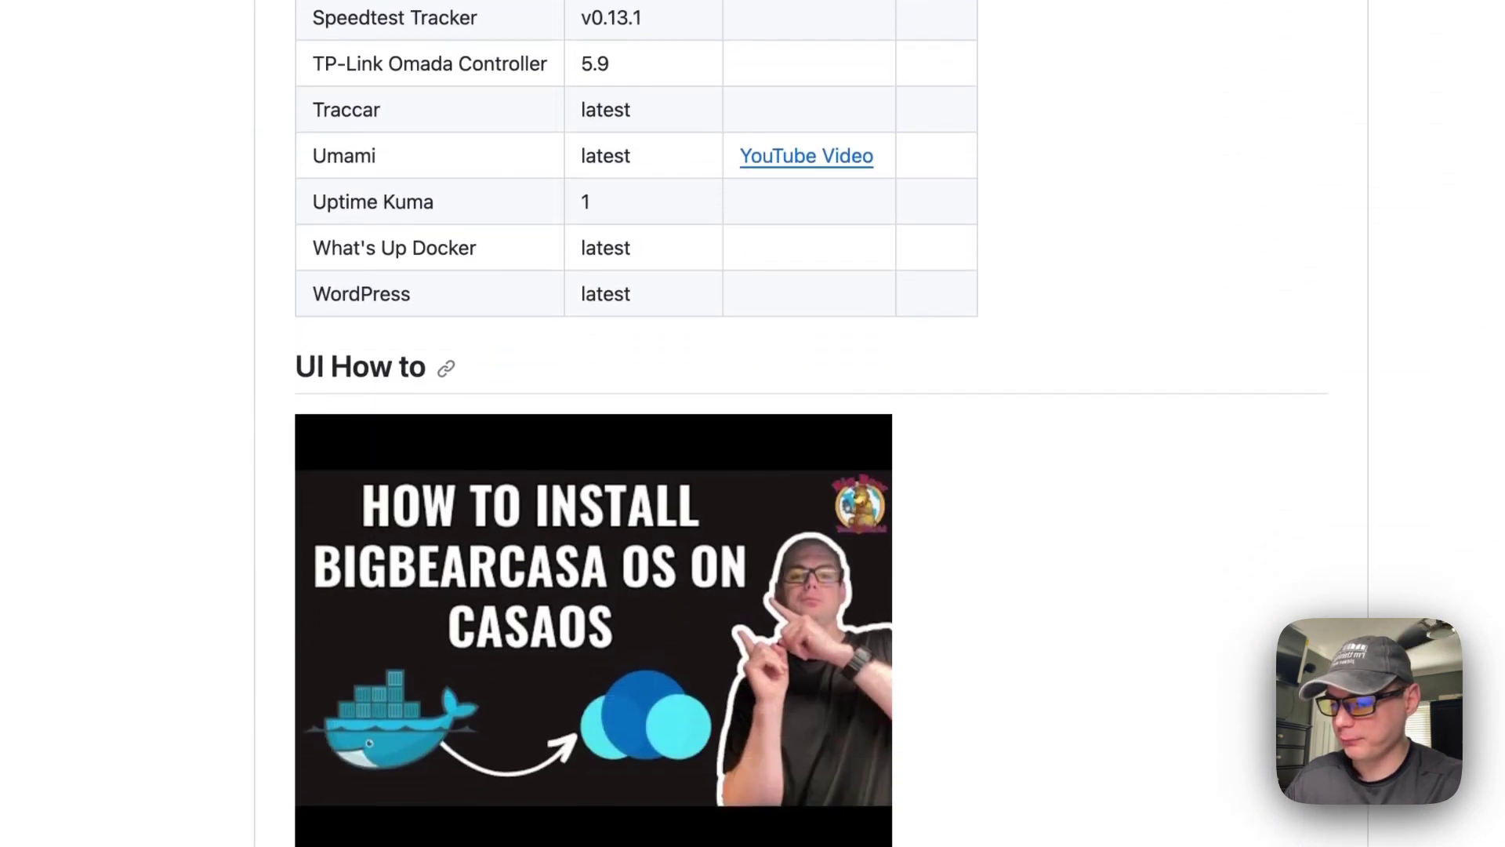
pyautogui.scroll(-5, 514, 611)
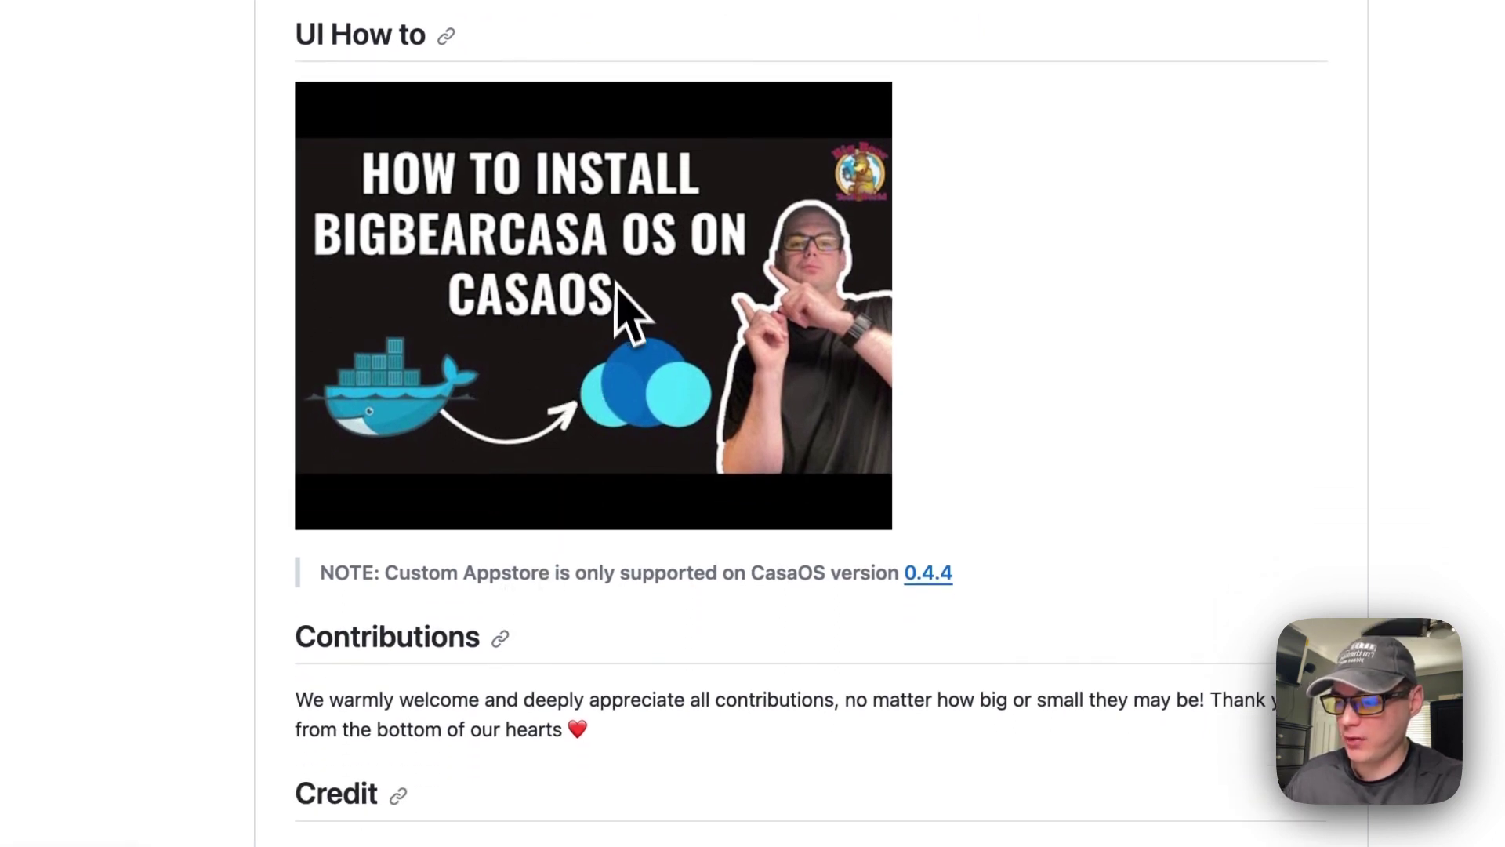
pyautogui.scroll(-2, 562, 520)
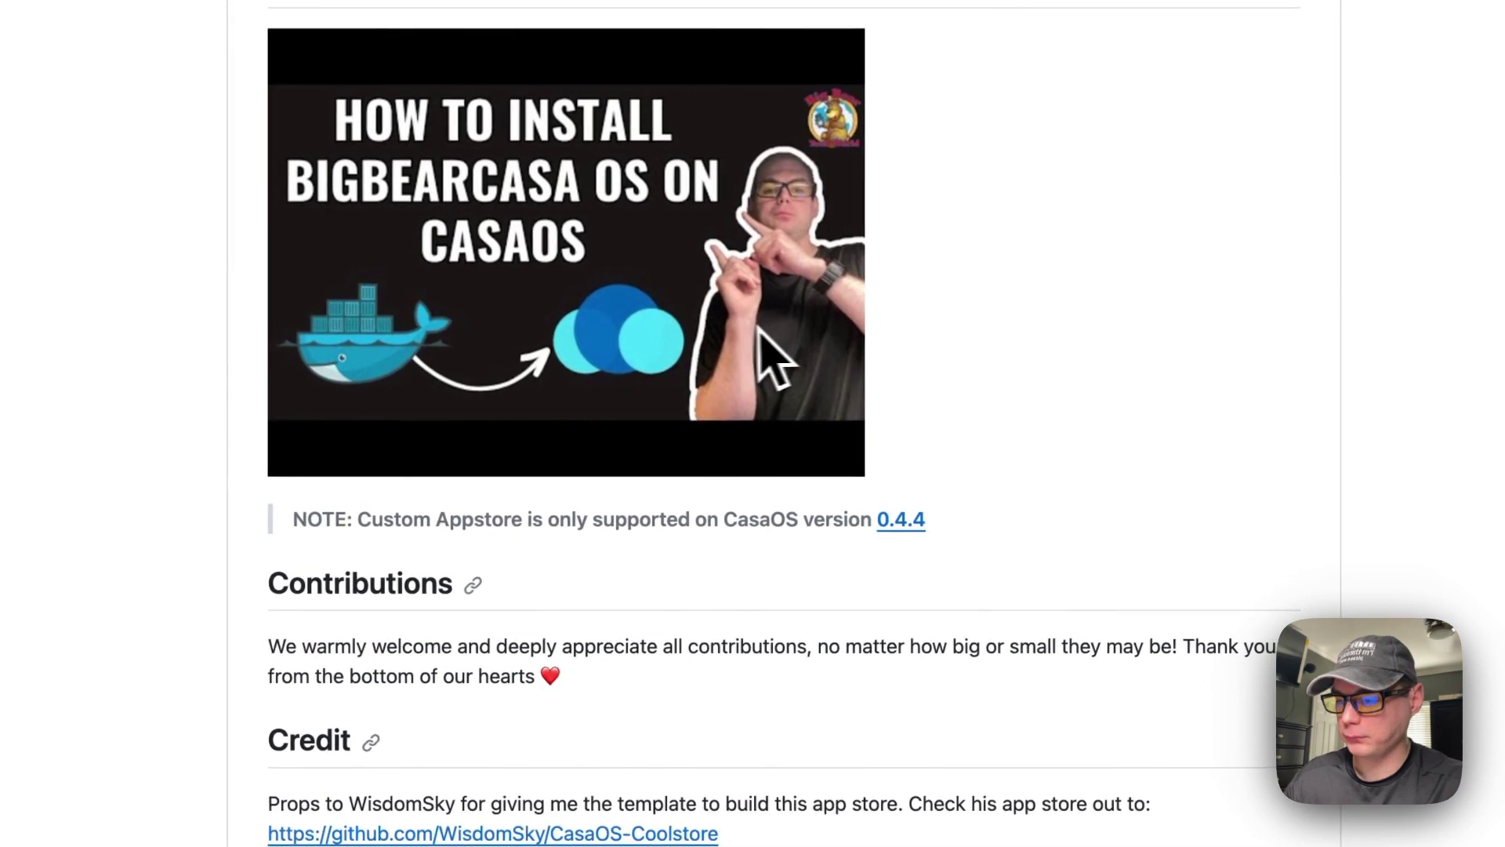
pyautogui.scroll(5, 767, 337)
pyautogui.scroll(20, 740, 337)
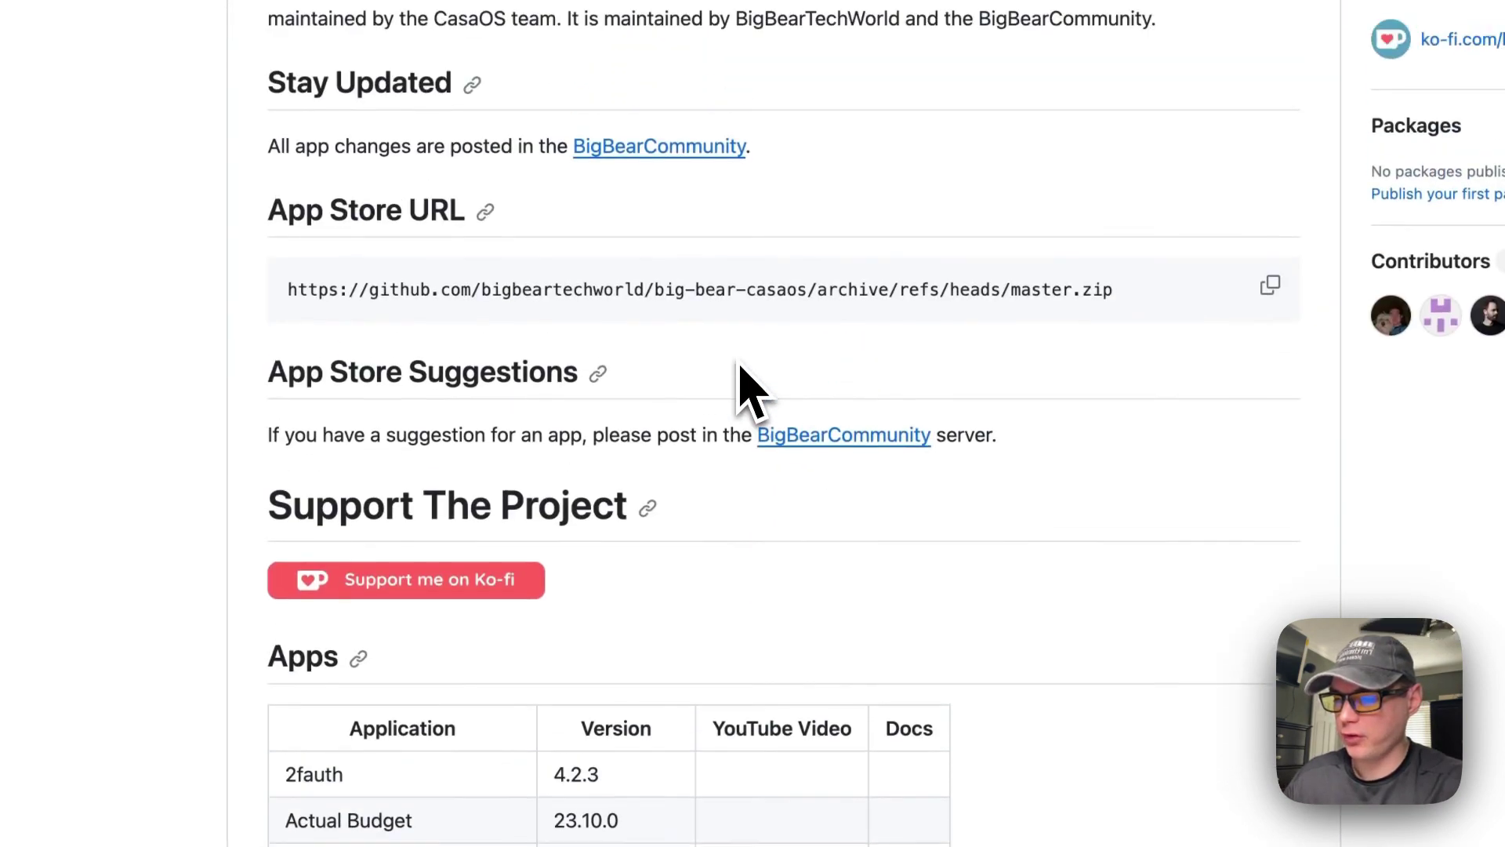
pyautogui.scroll(-3, 749, 388)
pyautogui.scroll(3, 699, 360)
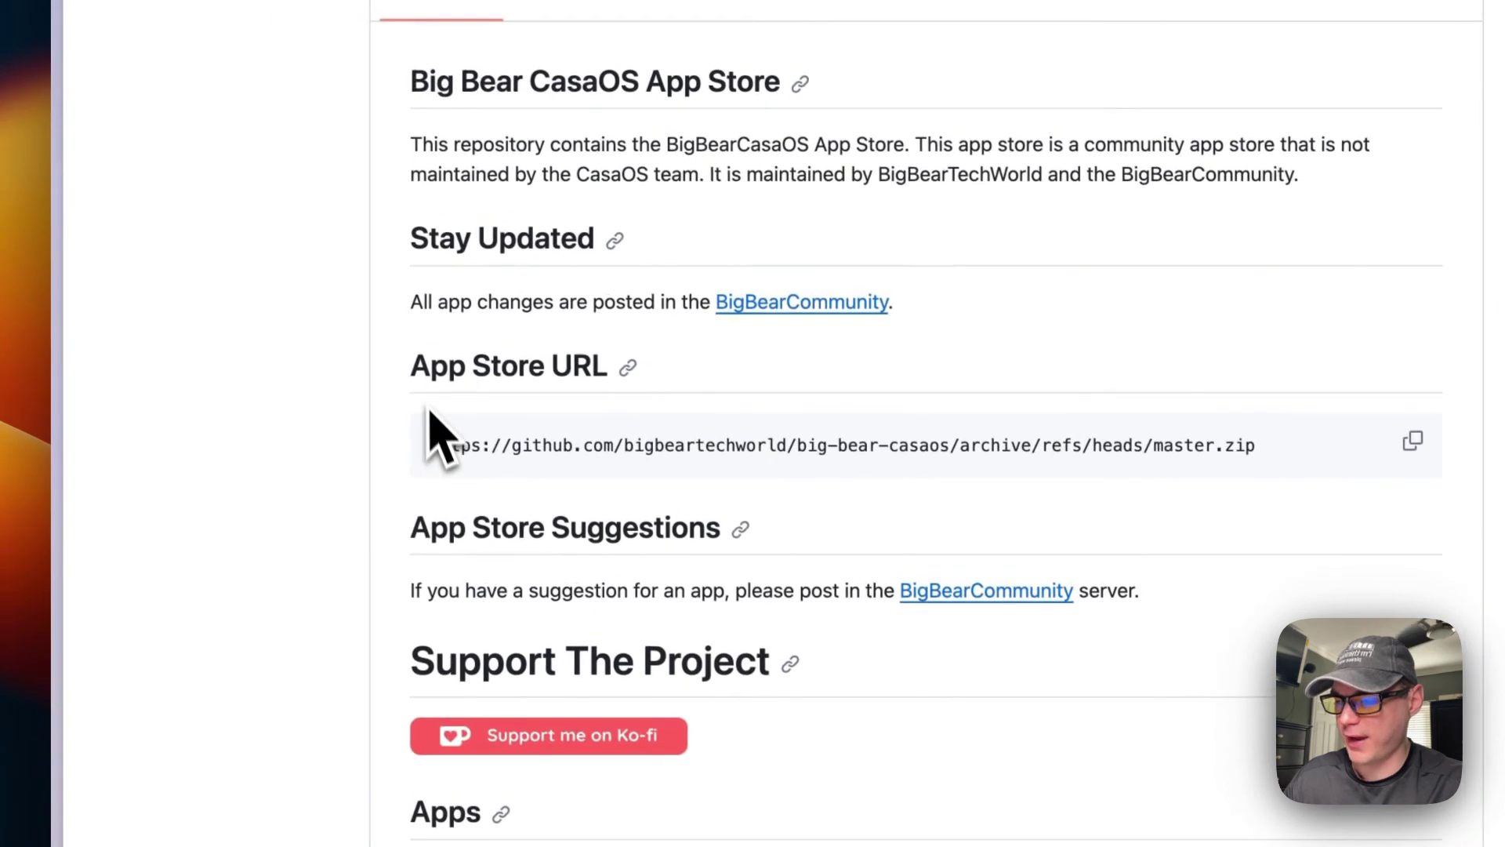
pyautogui.click(1413, 441)
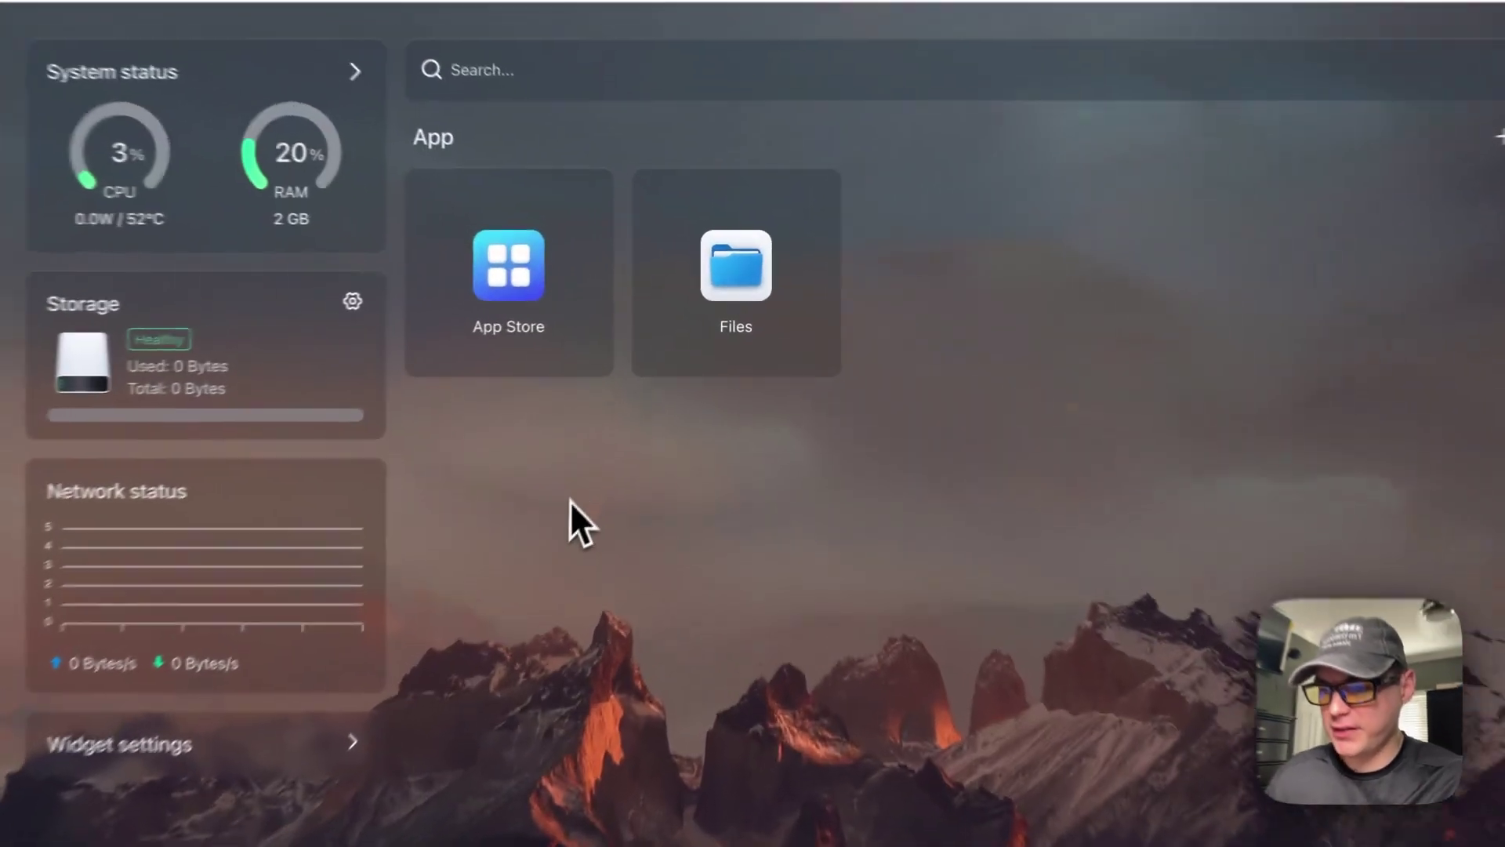
# - Add the copied BigBearCasaOS archive URL as a new CasaOS App Store source
pyautogui.click(497, 292)
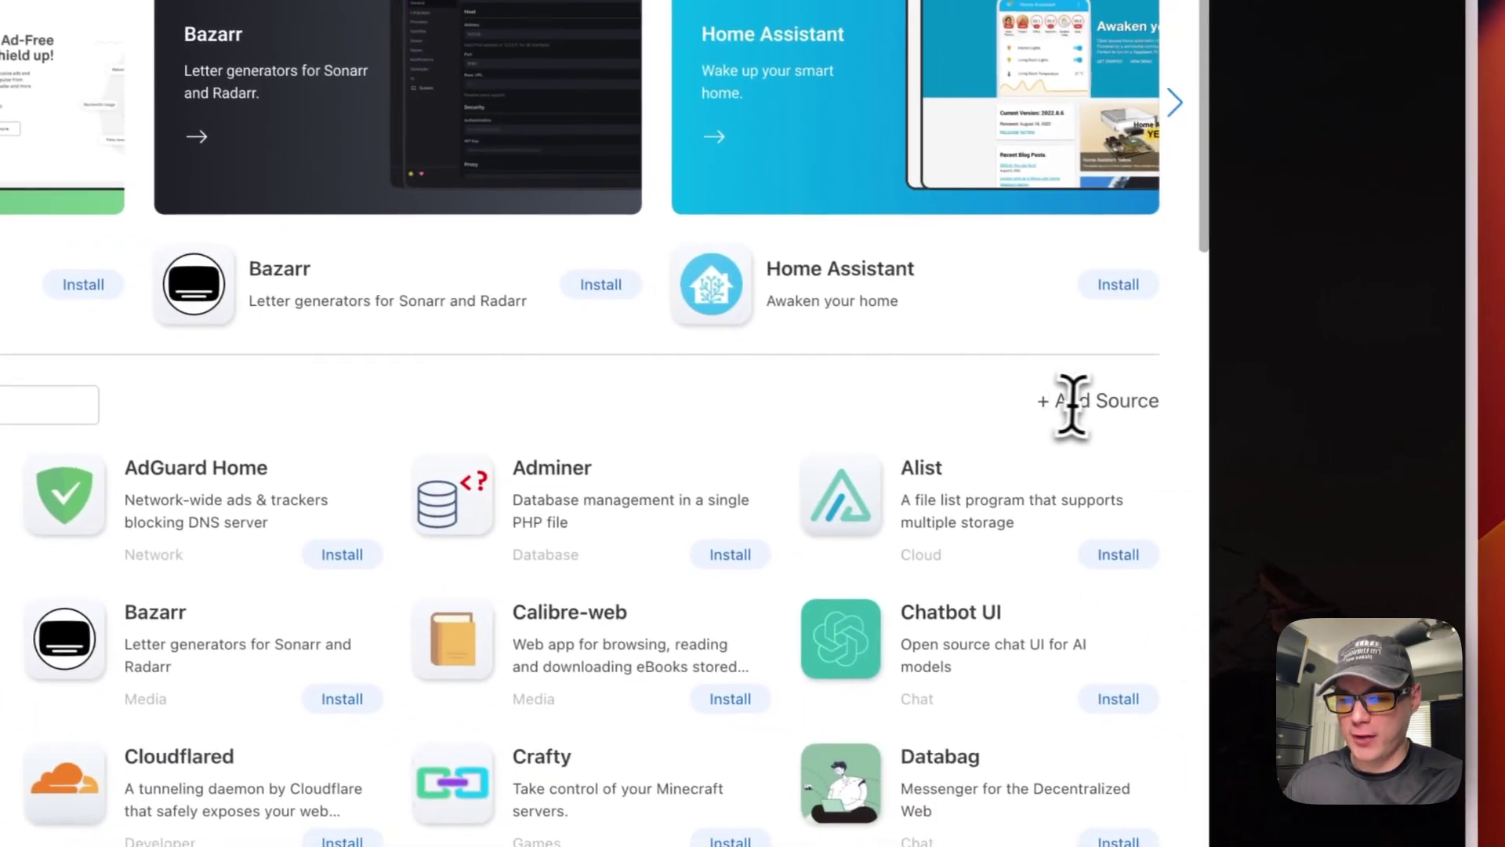
pyautogui.click(1078, 400)
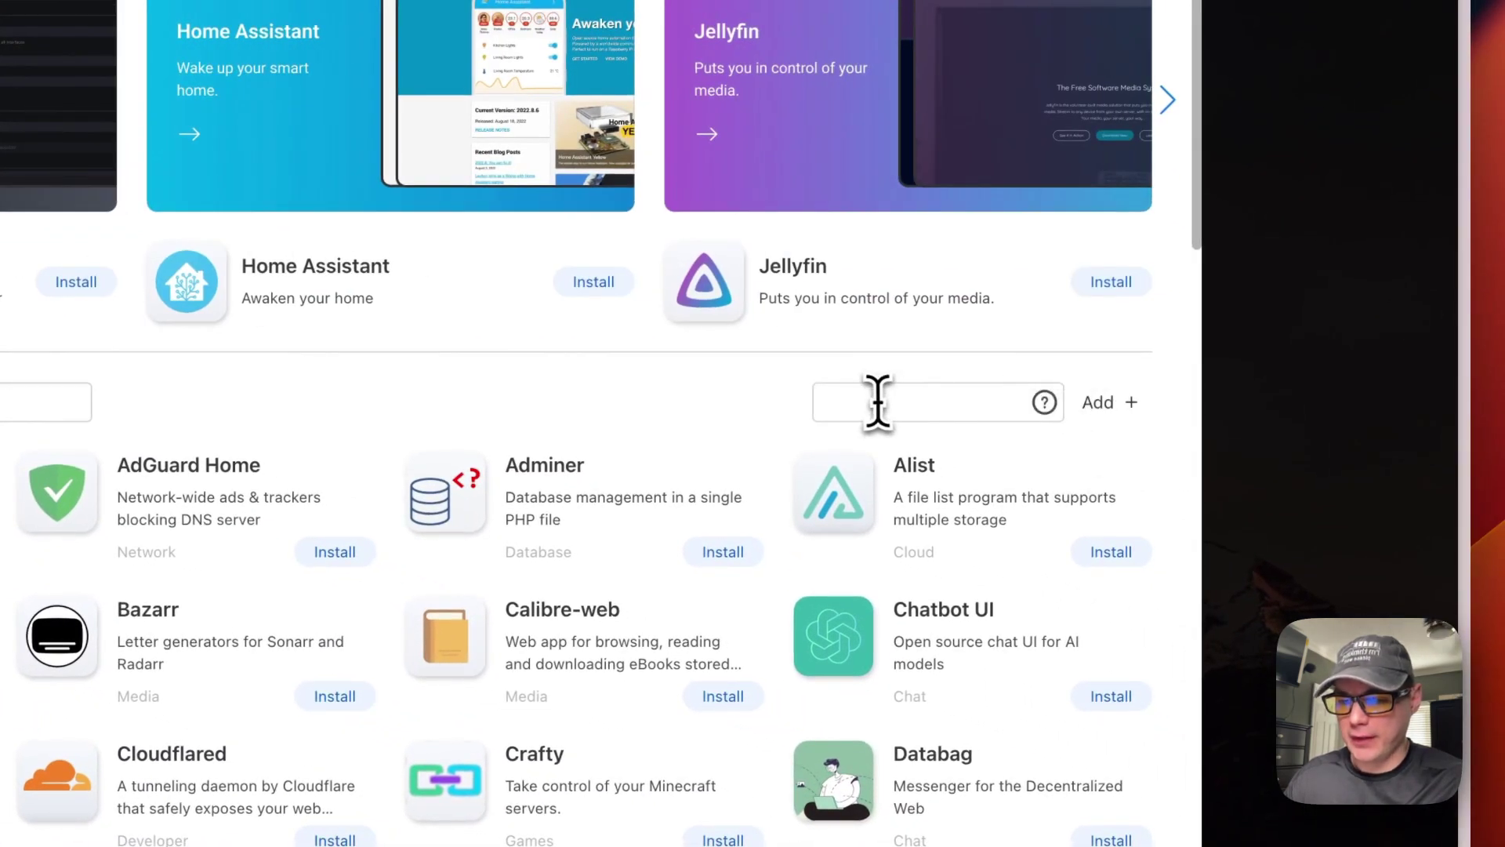
pyautogui.press('super+v')
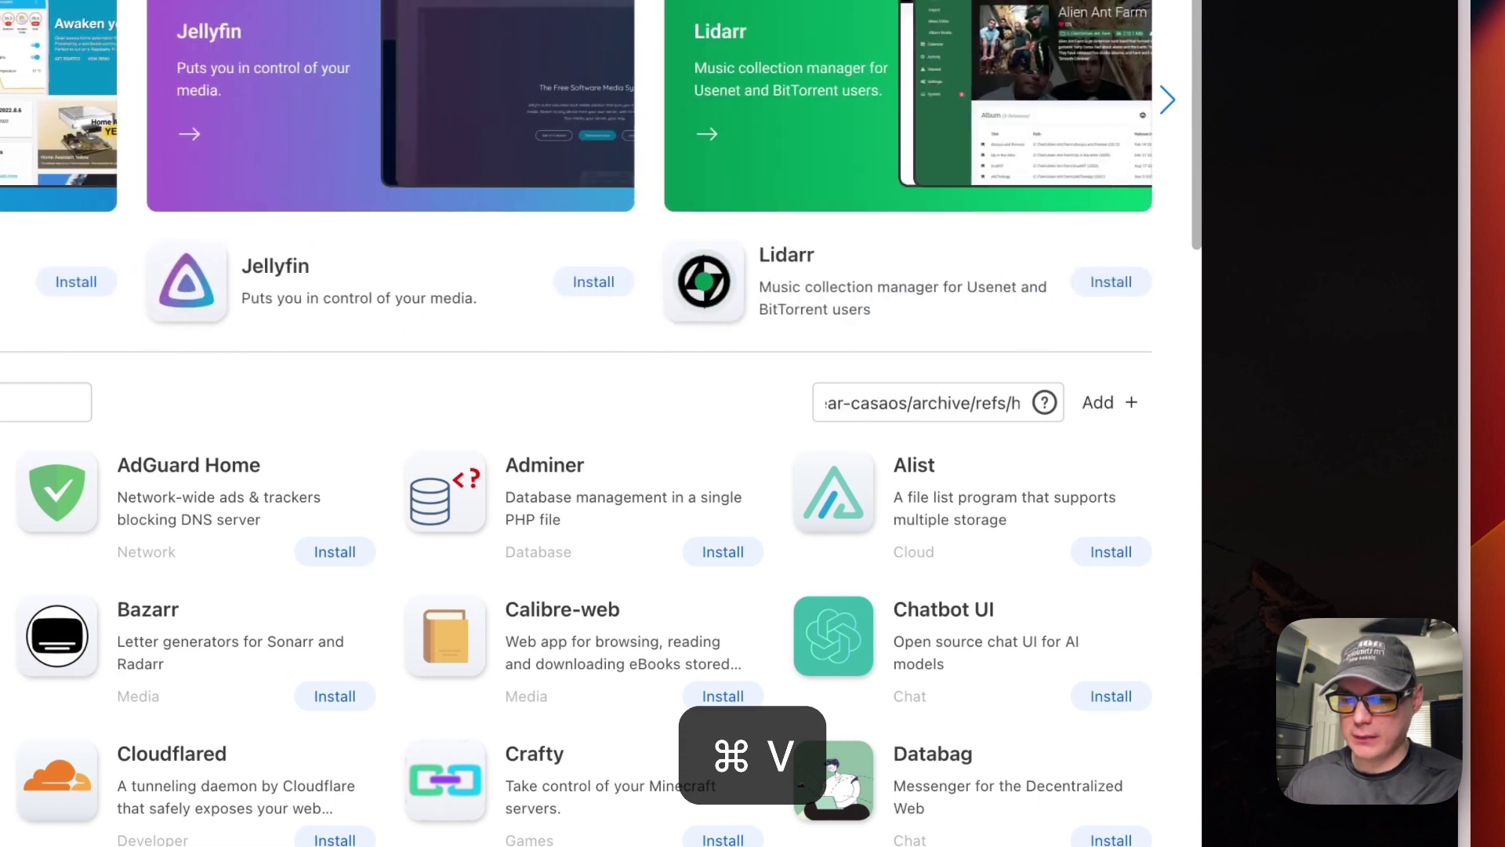
pyautogui.click(1114, 404)
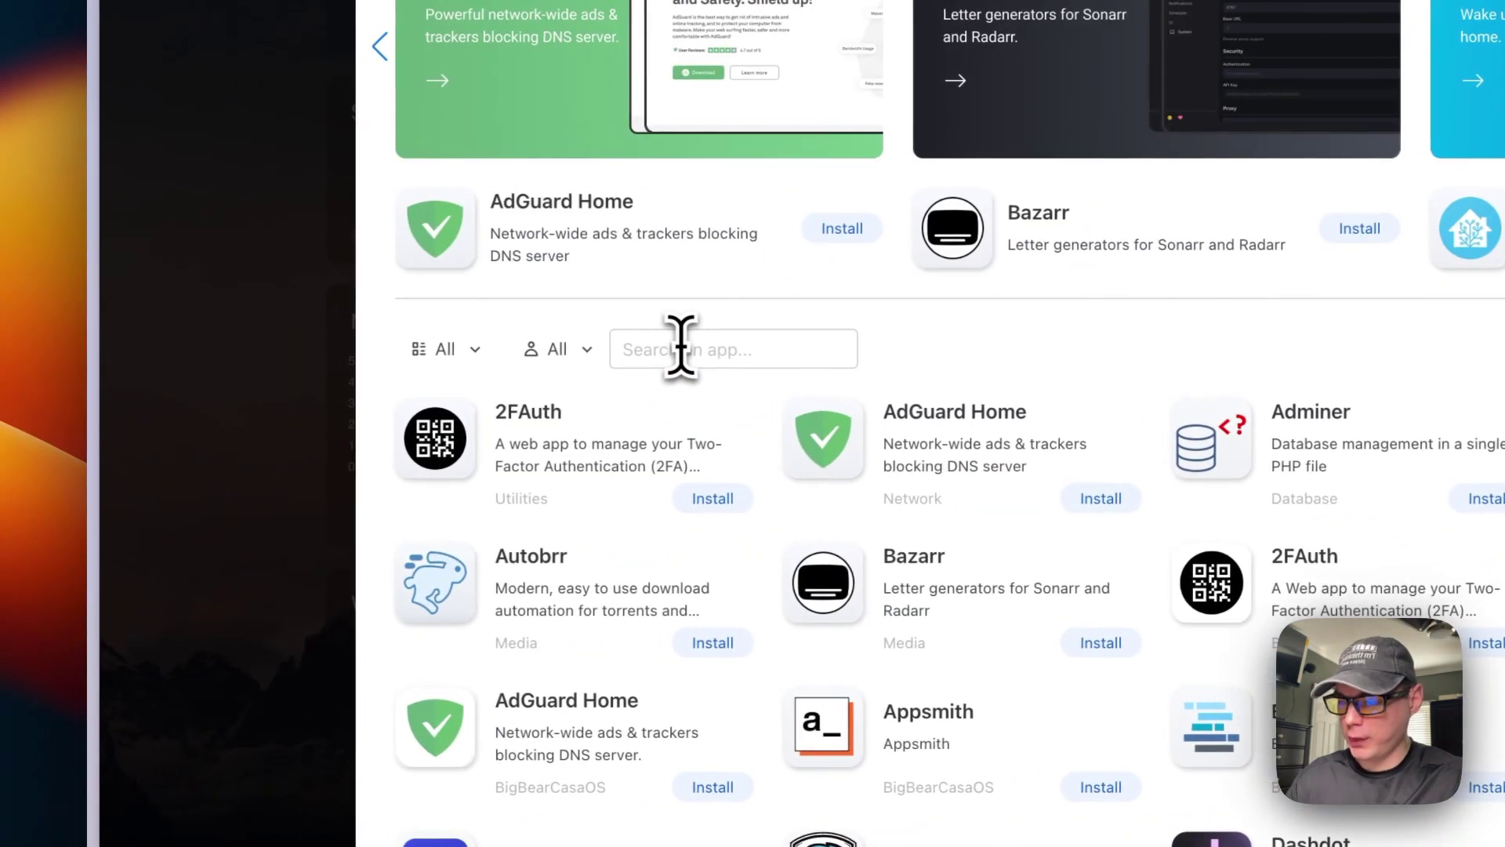
# - Search the store and check the Mailpit card's BigBearCasaOS source label
pyautogui.click(680, 345)
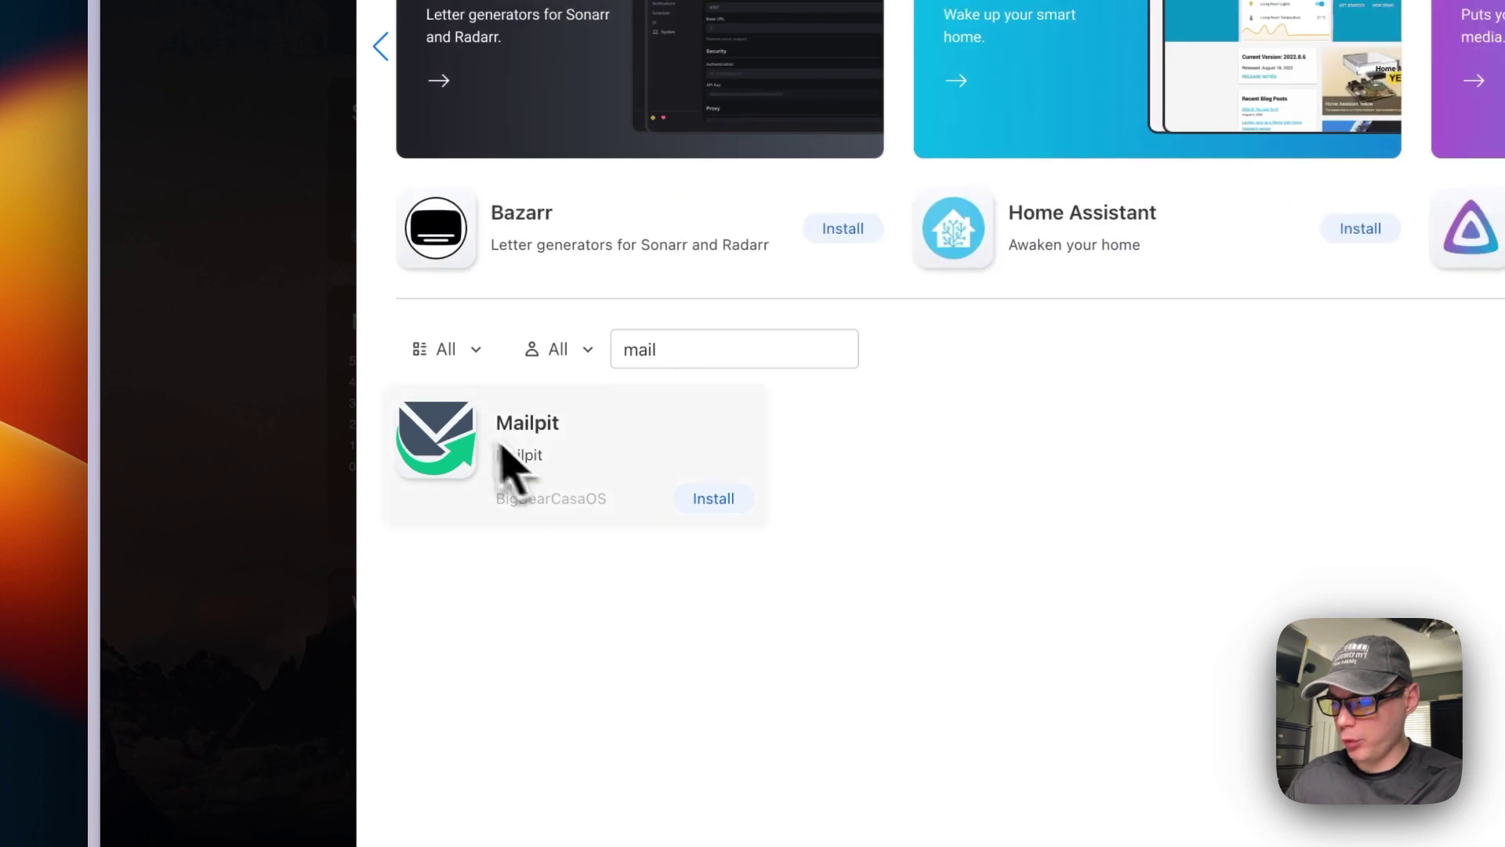
pyautogui.doubleClick(588, 500)
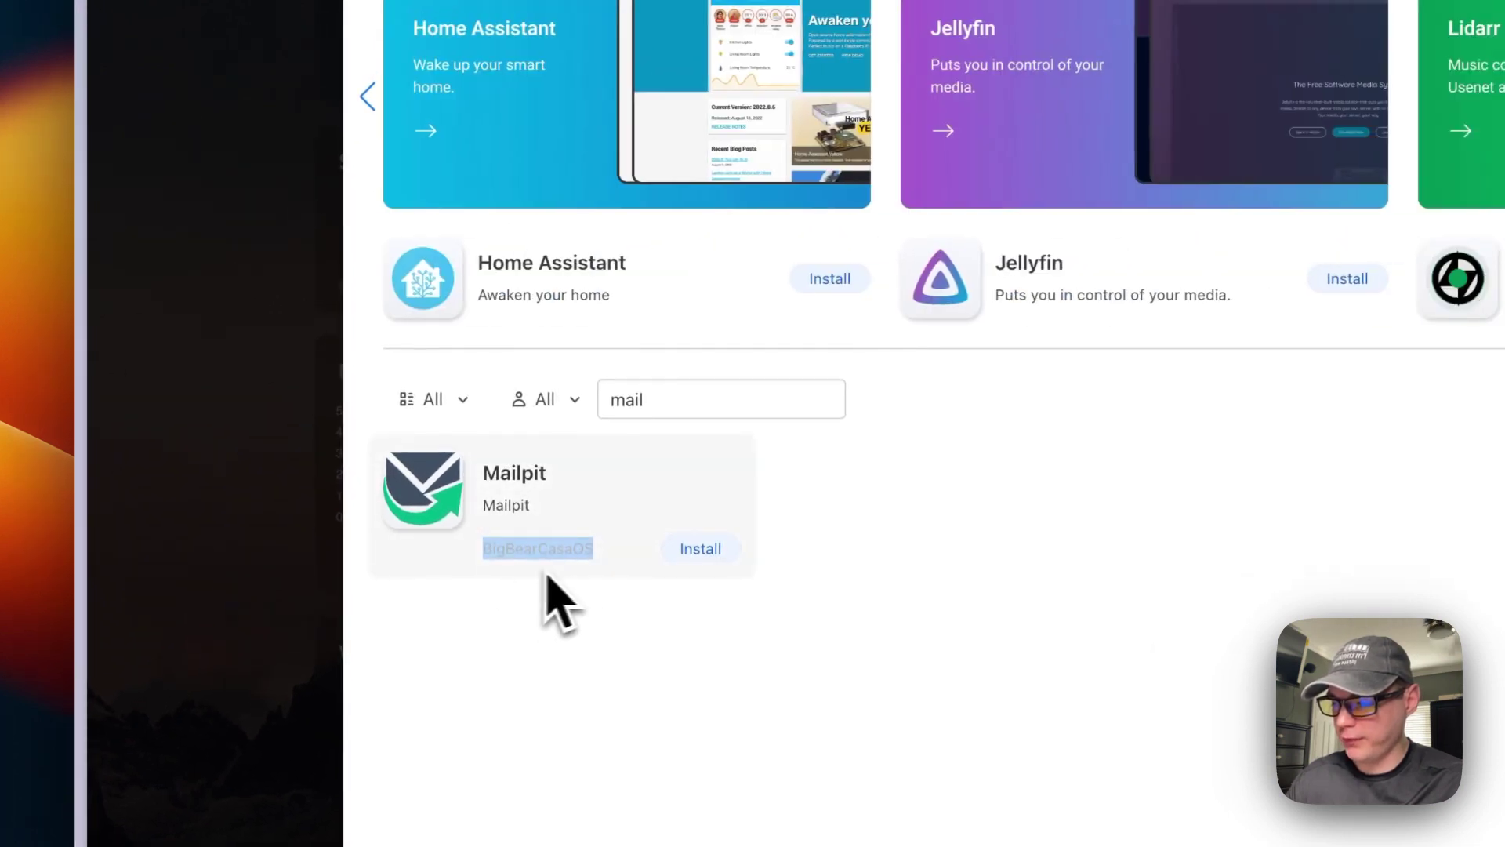
pyautogui.click(434, 402)
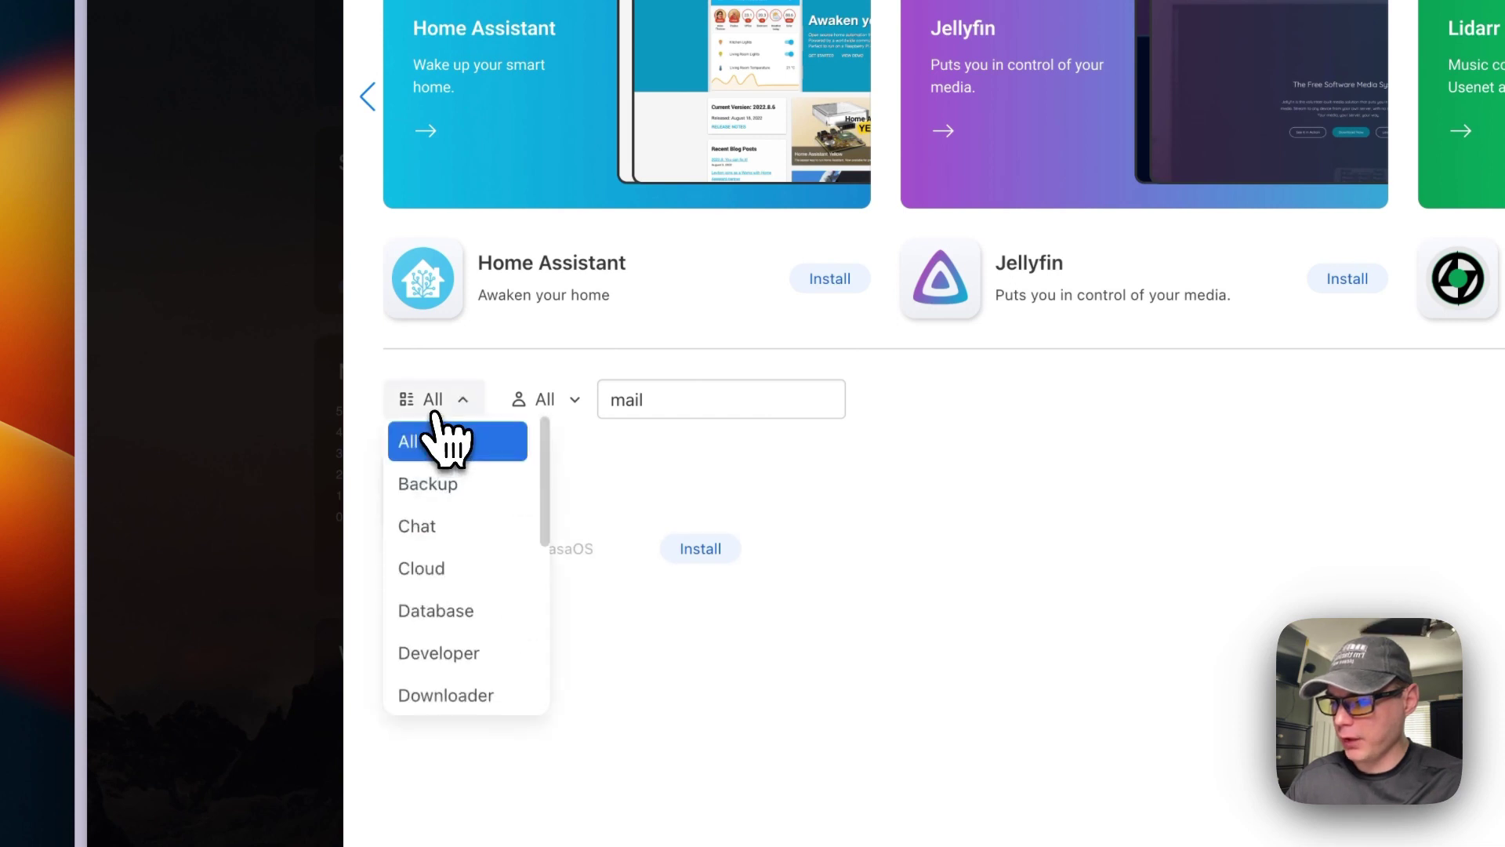
# - Reload CasaOS, filter the App Store to BigBearCasaOS apps, browse them, and close it
pyautogui.press('super+r')
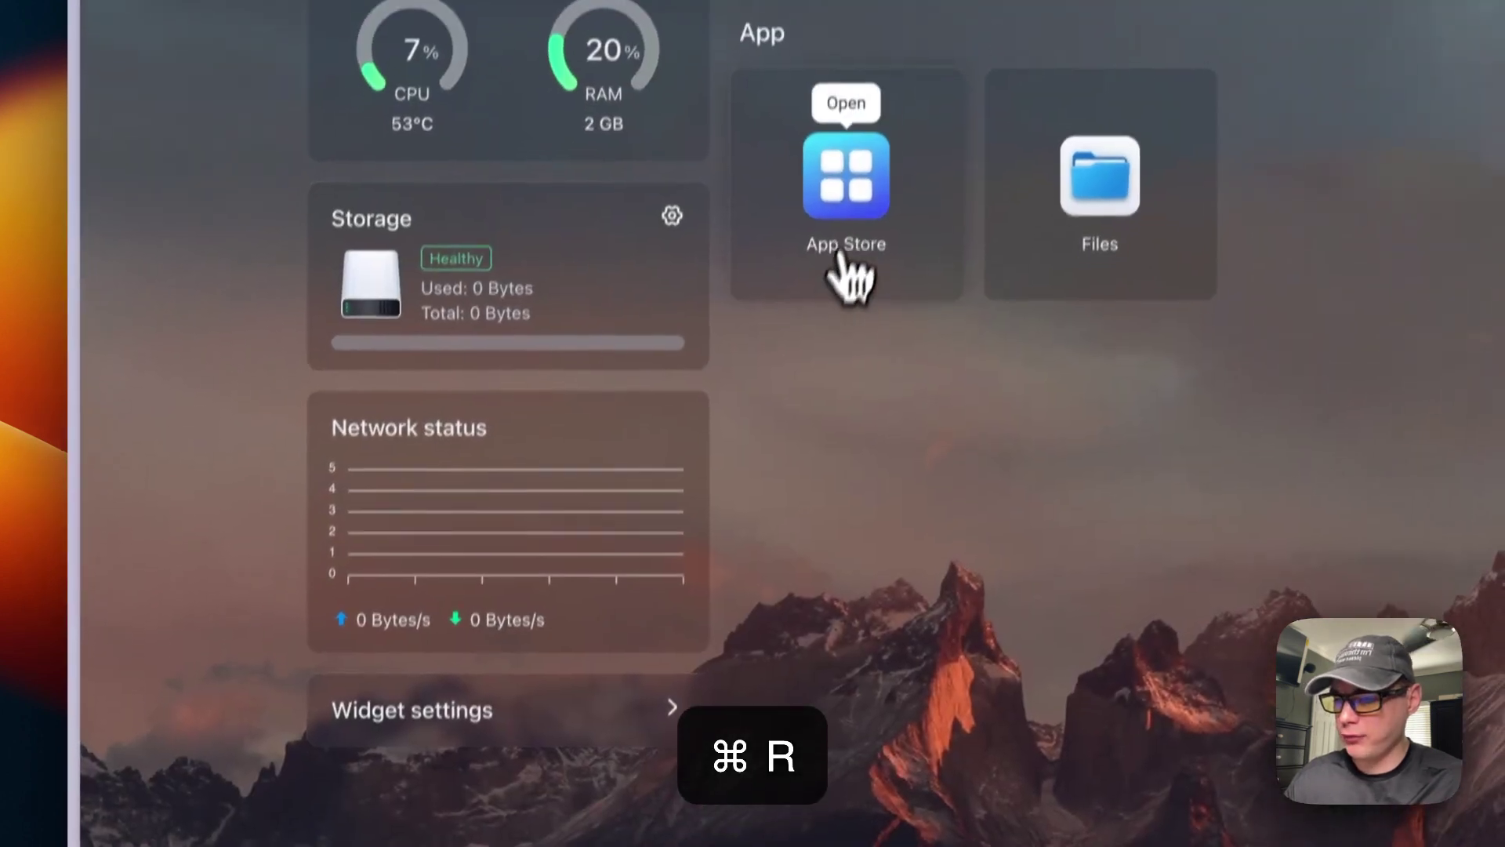
pyautogui.click(843, 263)
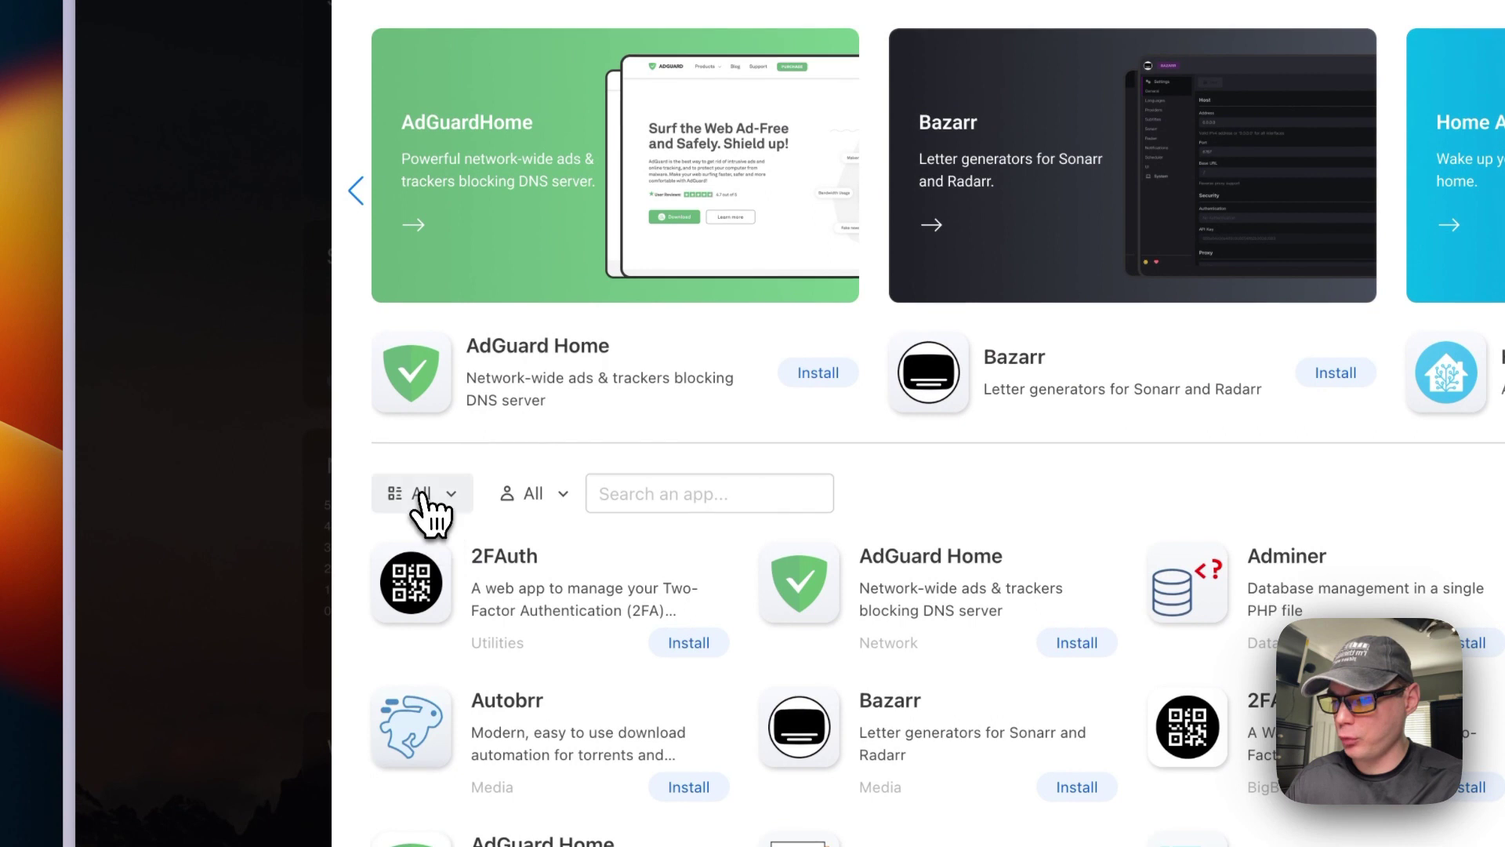
pyautogui.click(422, 490)
pyautogui.click(440, 462)
pyautogui.scroll(-10, 572, 447)
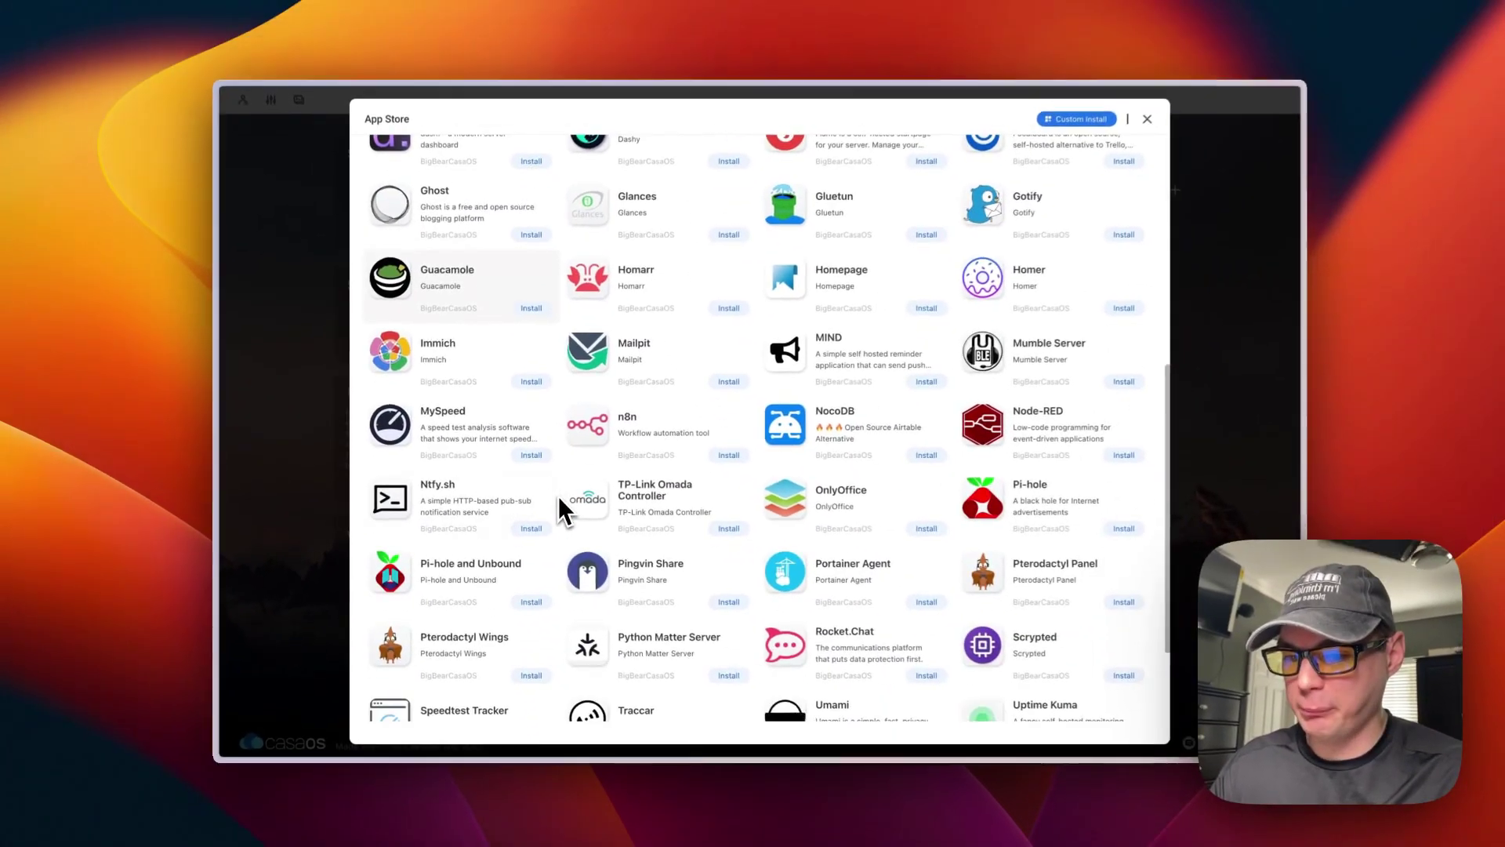
pyautogui.scroll(-2, 559, 502)
pyautogui.scroll(10, 559, 502)
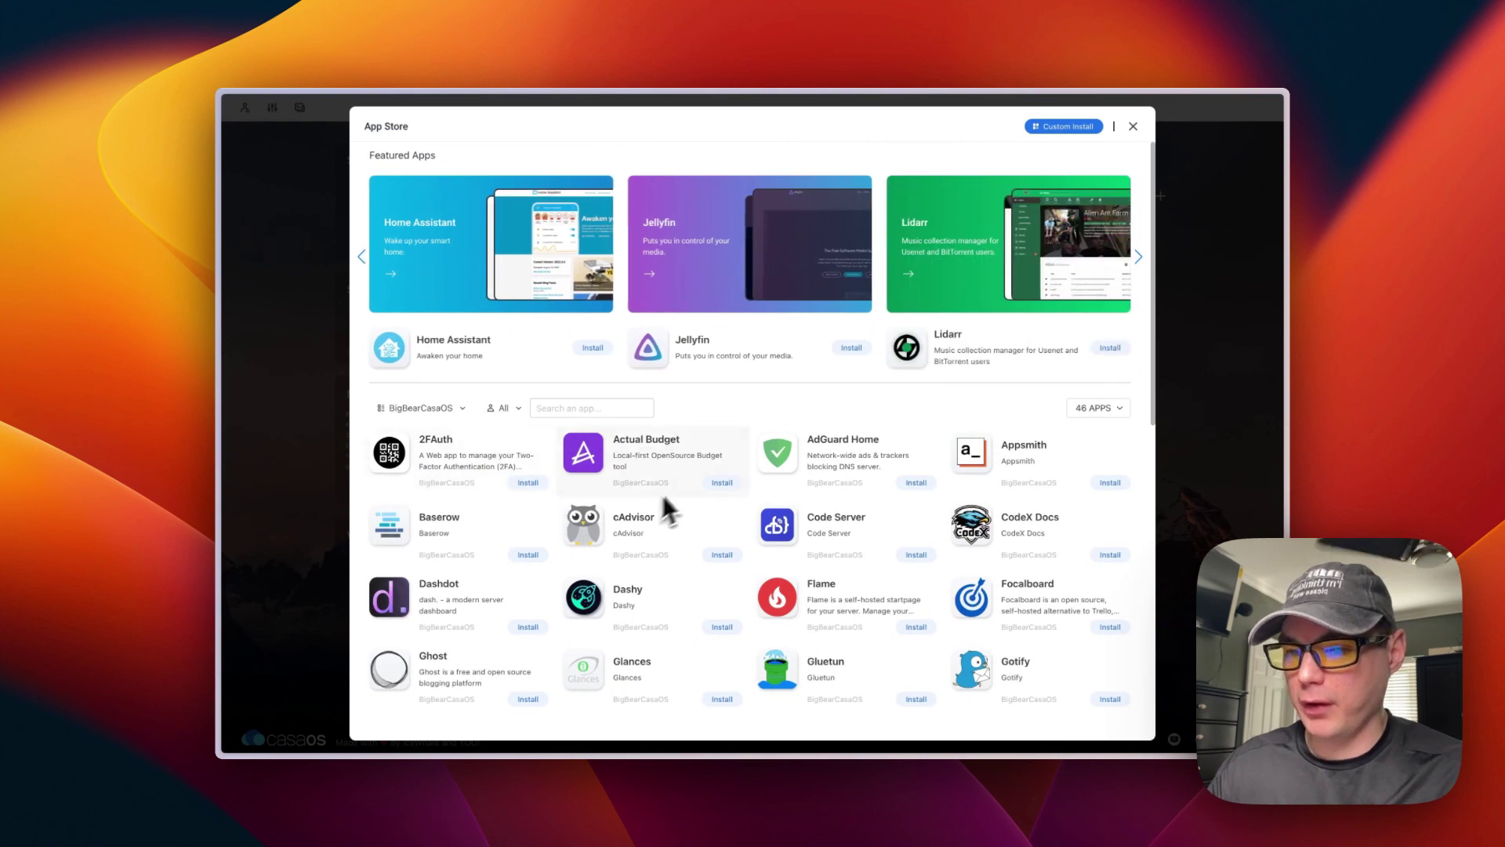
pyautogui.click(1133, 126)
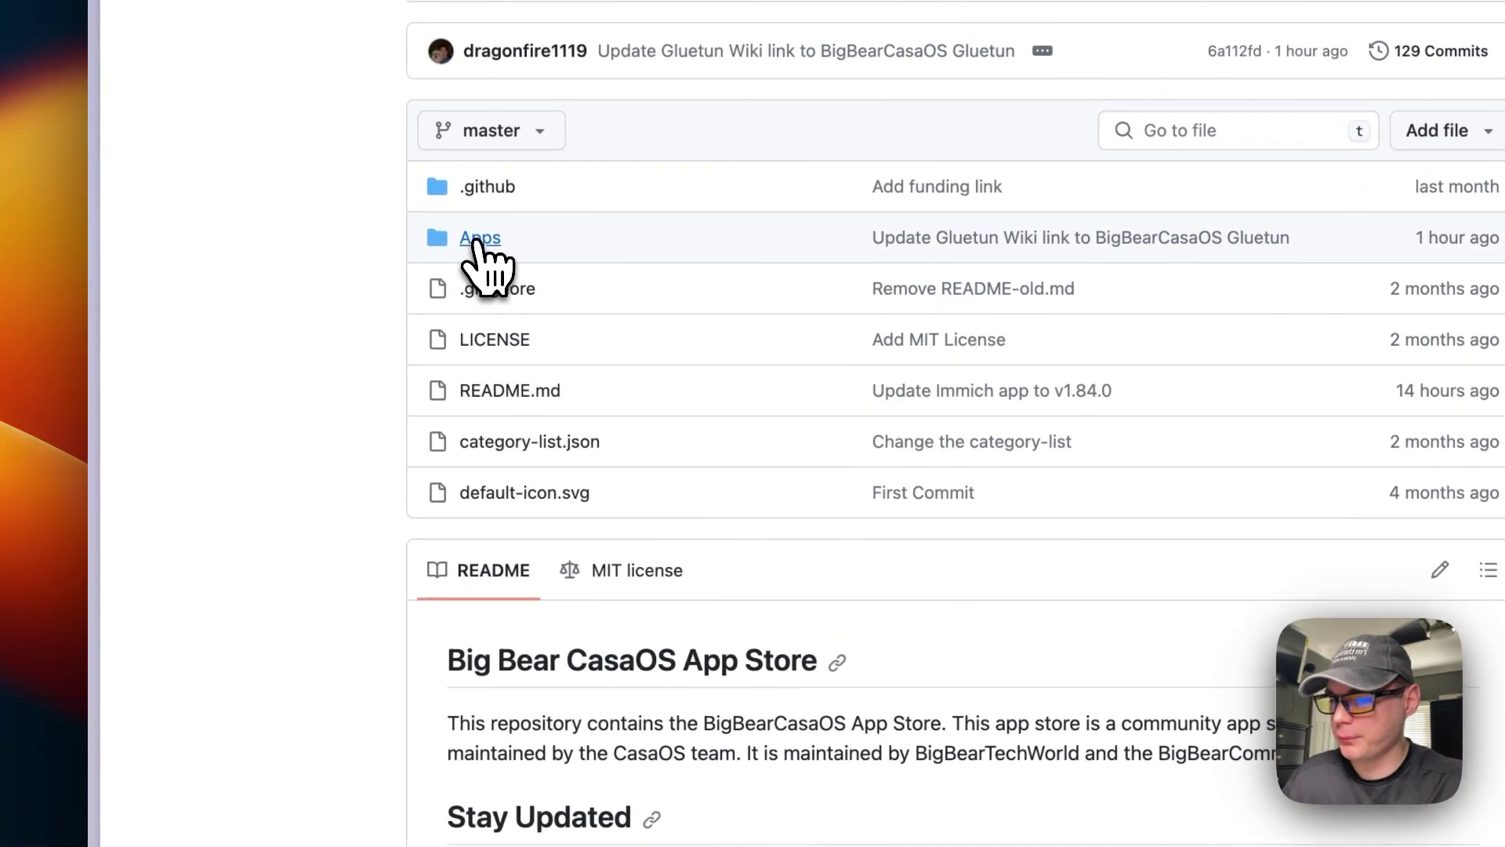
# - Go to the repository's Apps > mailpit > docker-compose.yml file
pyautogui.click(479, 239)
pyautogui.scroll(-1, 710, 329)
pyautogui.scroll(-7, 704, 336)
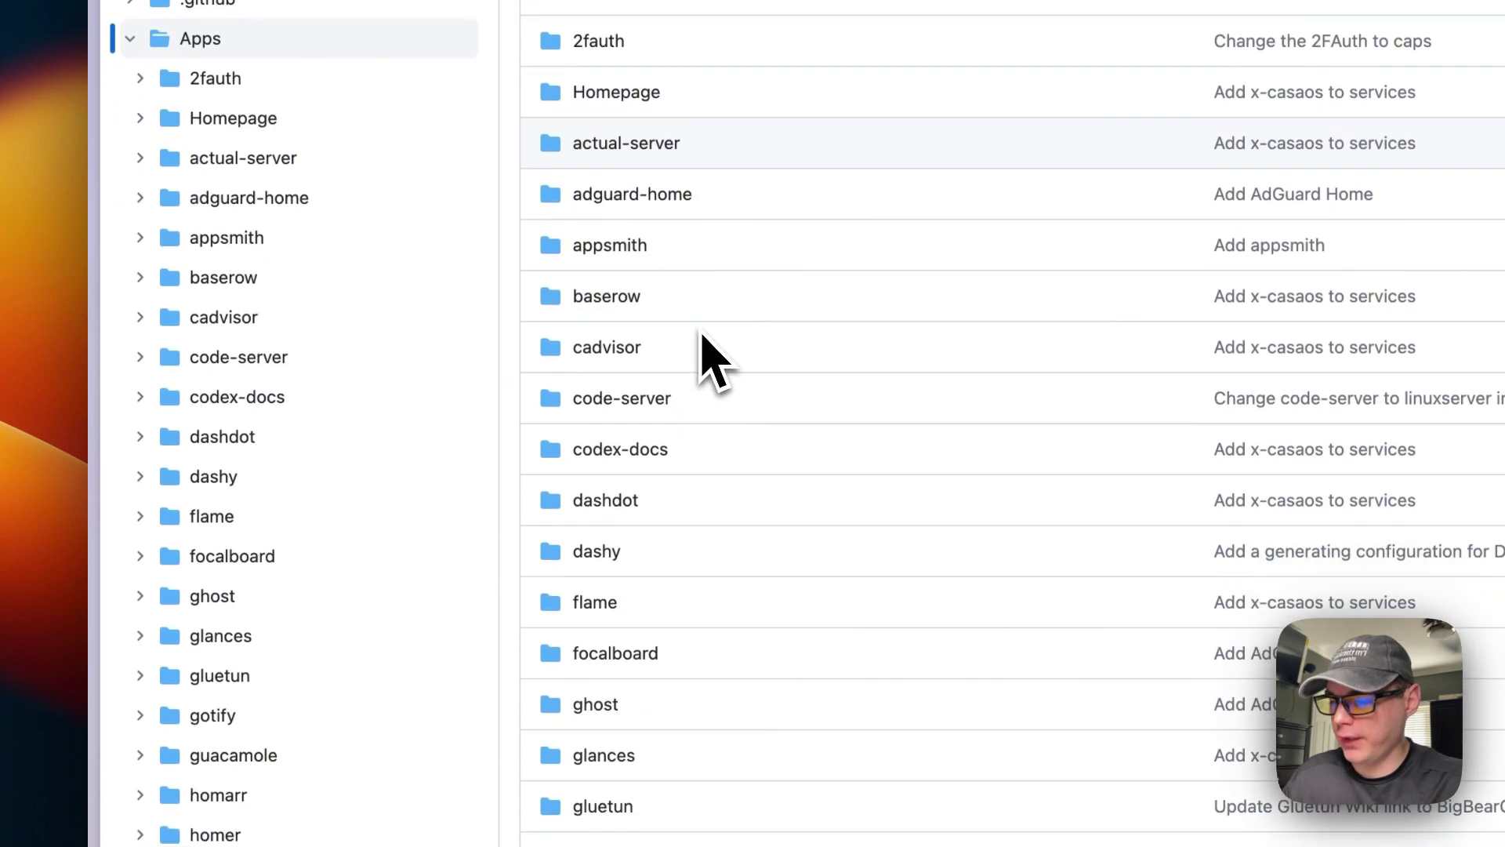
pyautogui.scroll(-5, 625, 470)
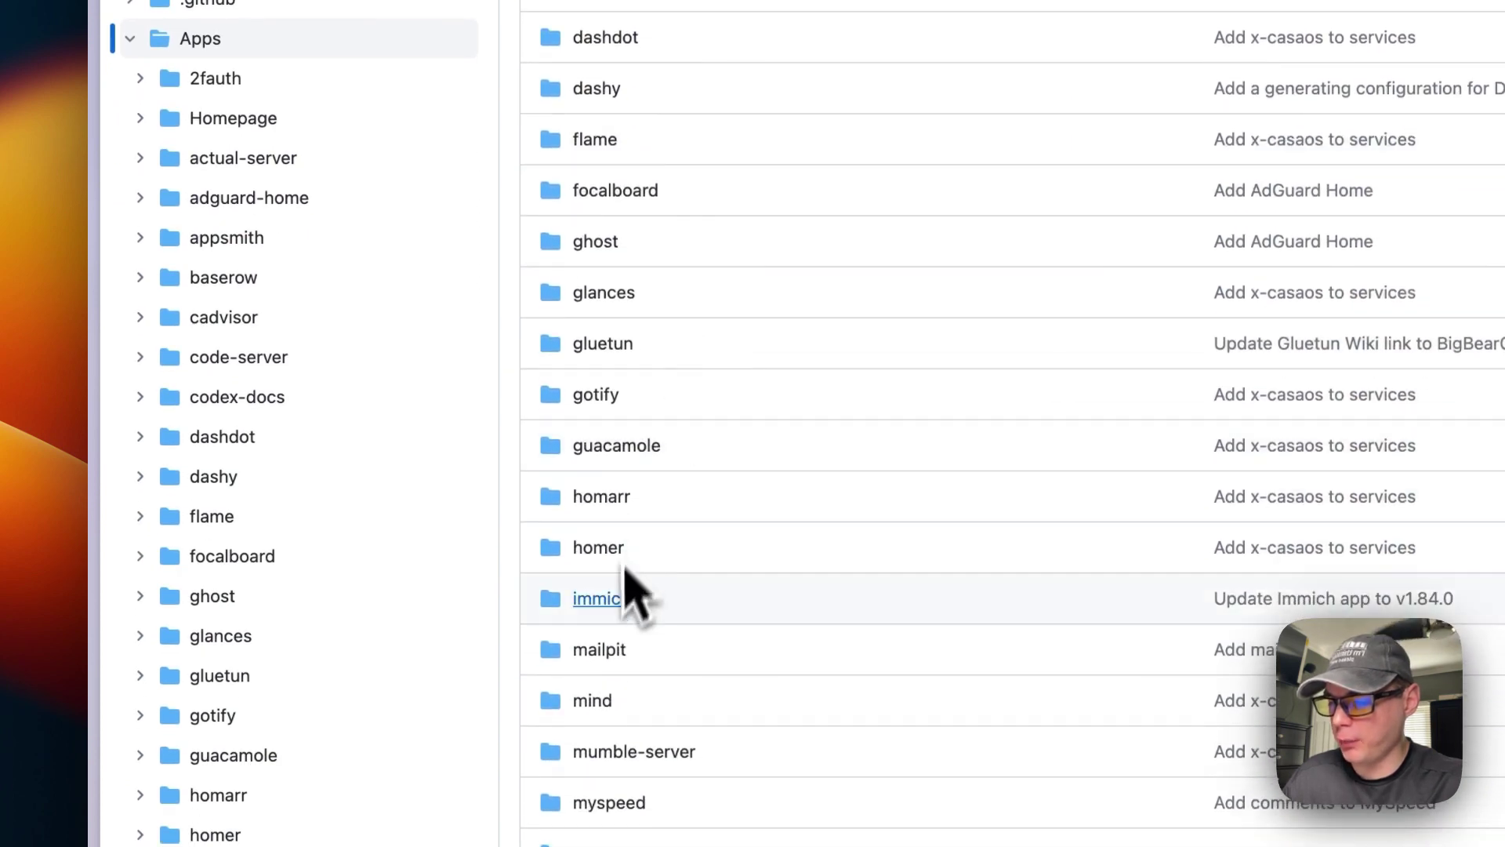
pyautogui.click(584, 541)
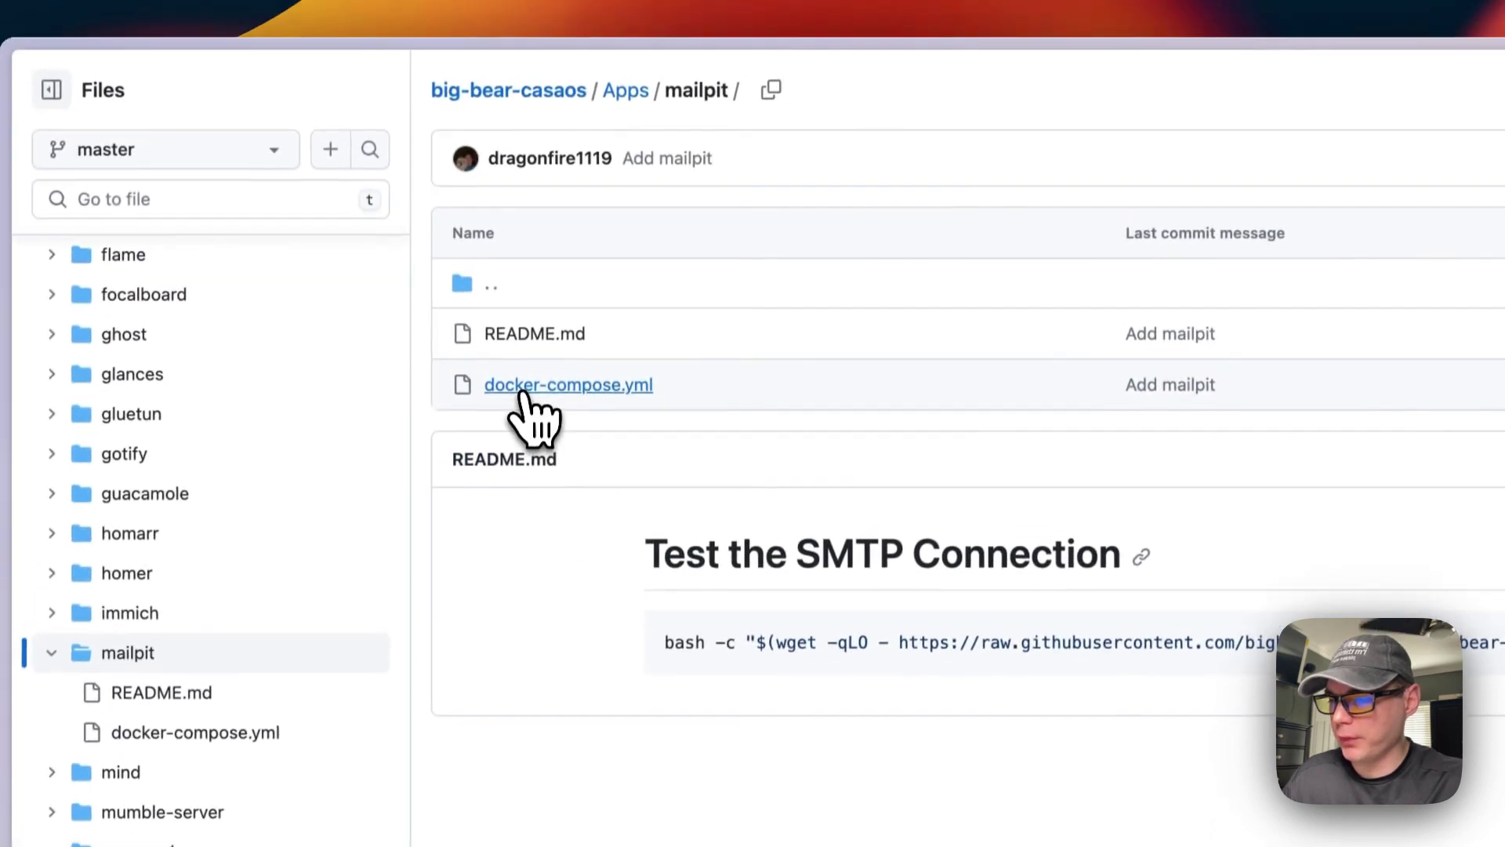
pyautogui.click(518, 397)
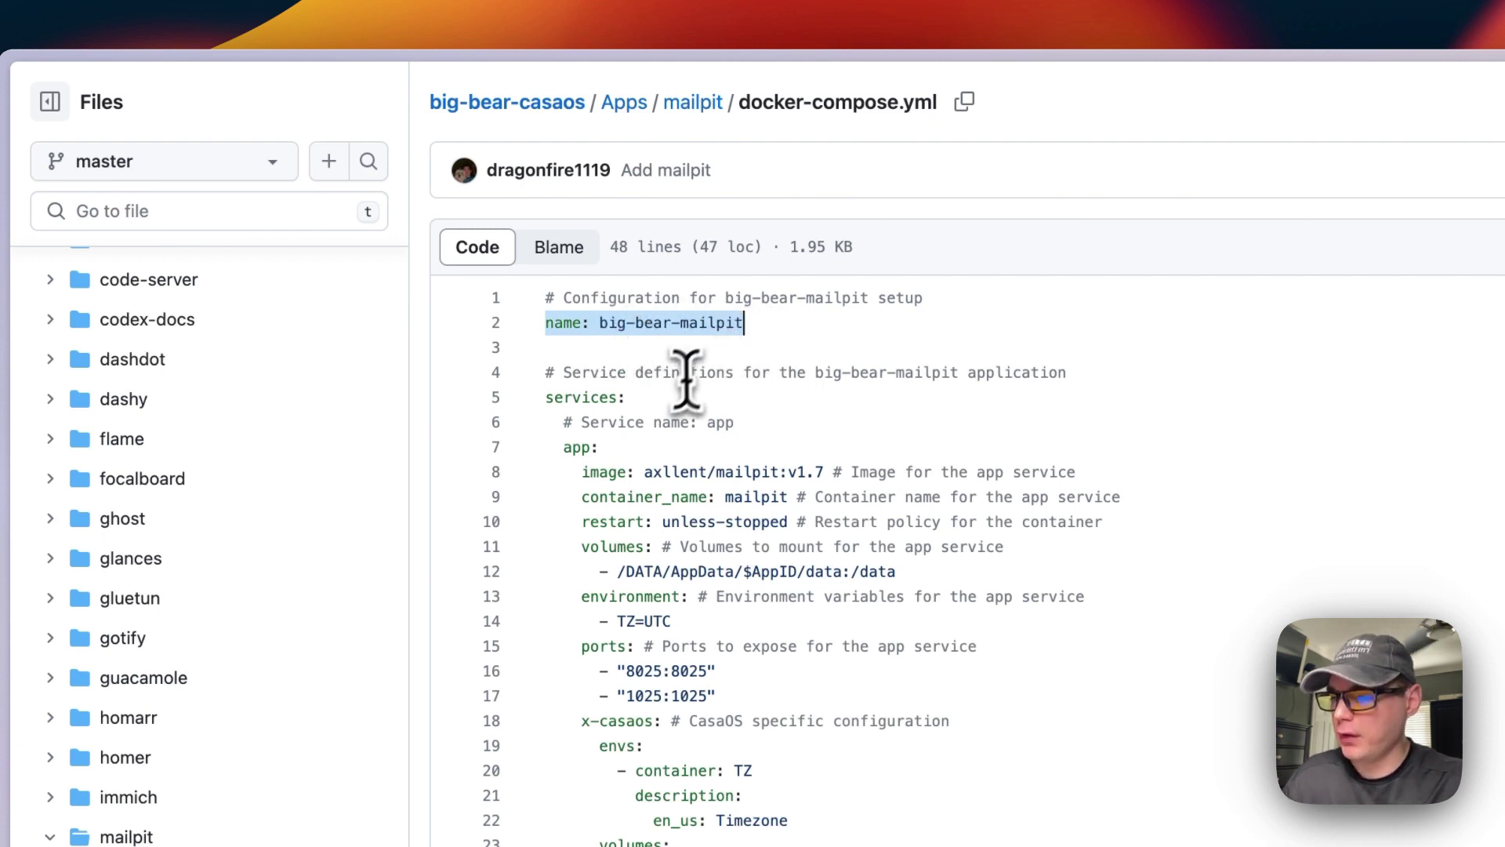
# - Highlight the compose file's image, container_name, restart and volumes lines, including AppID
pyautogui.scroll(-1, 686, 379)
pyautogui.moveTo(545, 398); pyautogui.dragTo(824, 397)
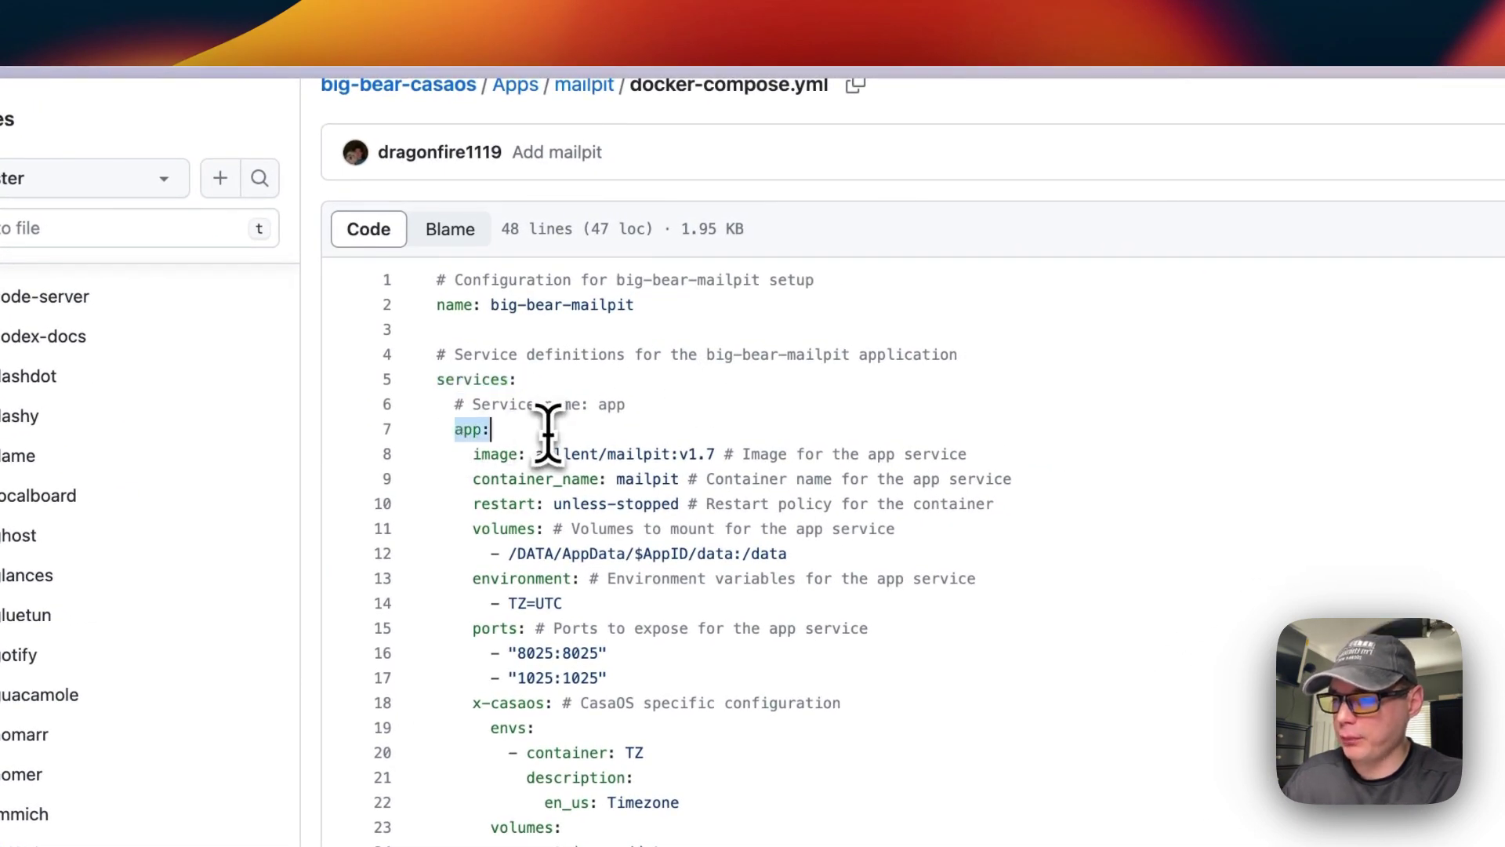
pyautogui.moveTo(473, 454); pyautogui.dragTo(972, 455)
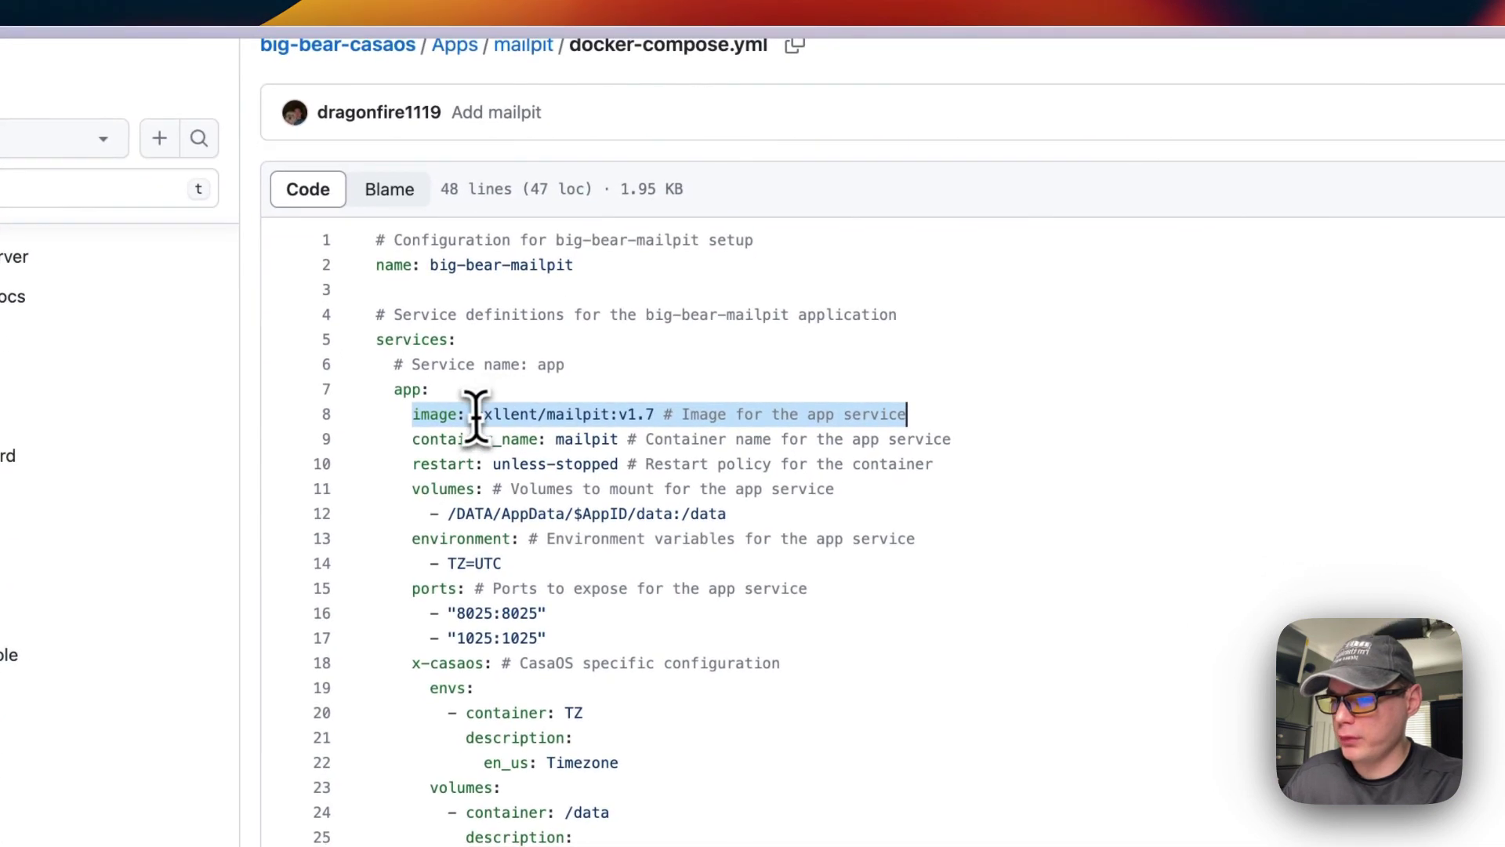
pyautogui.click(476, 416)
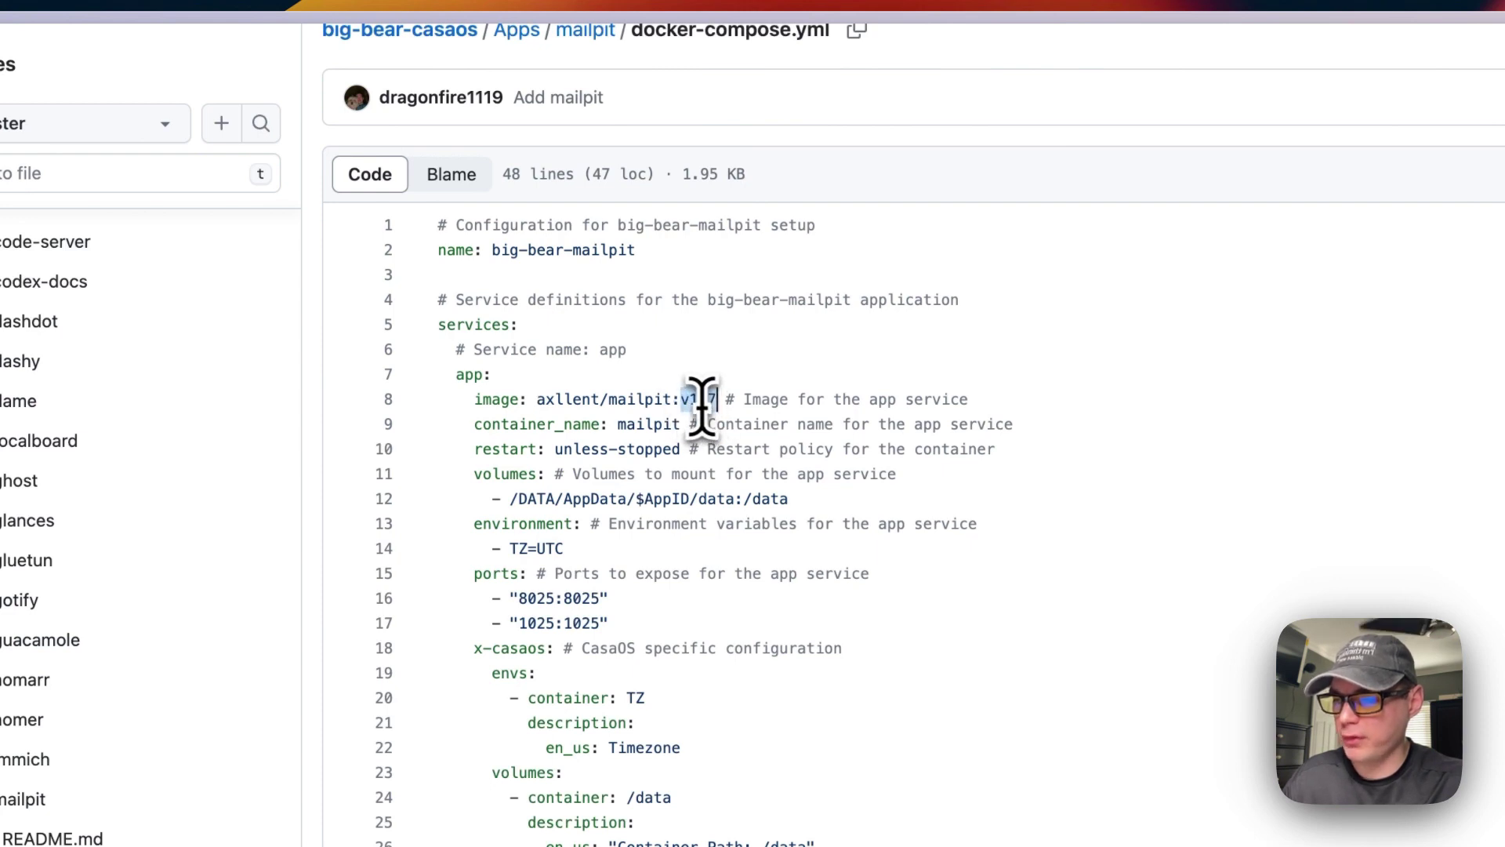
pyautogui.scroll(-1, 699, 455)
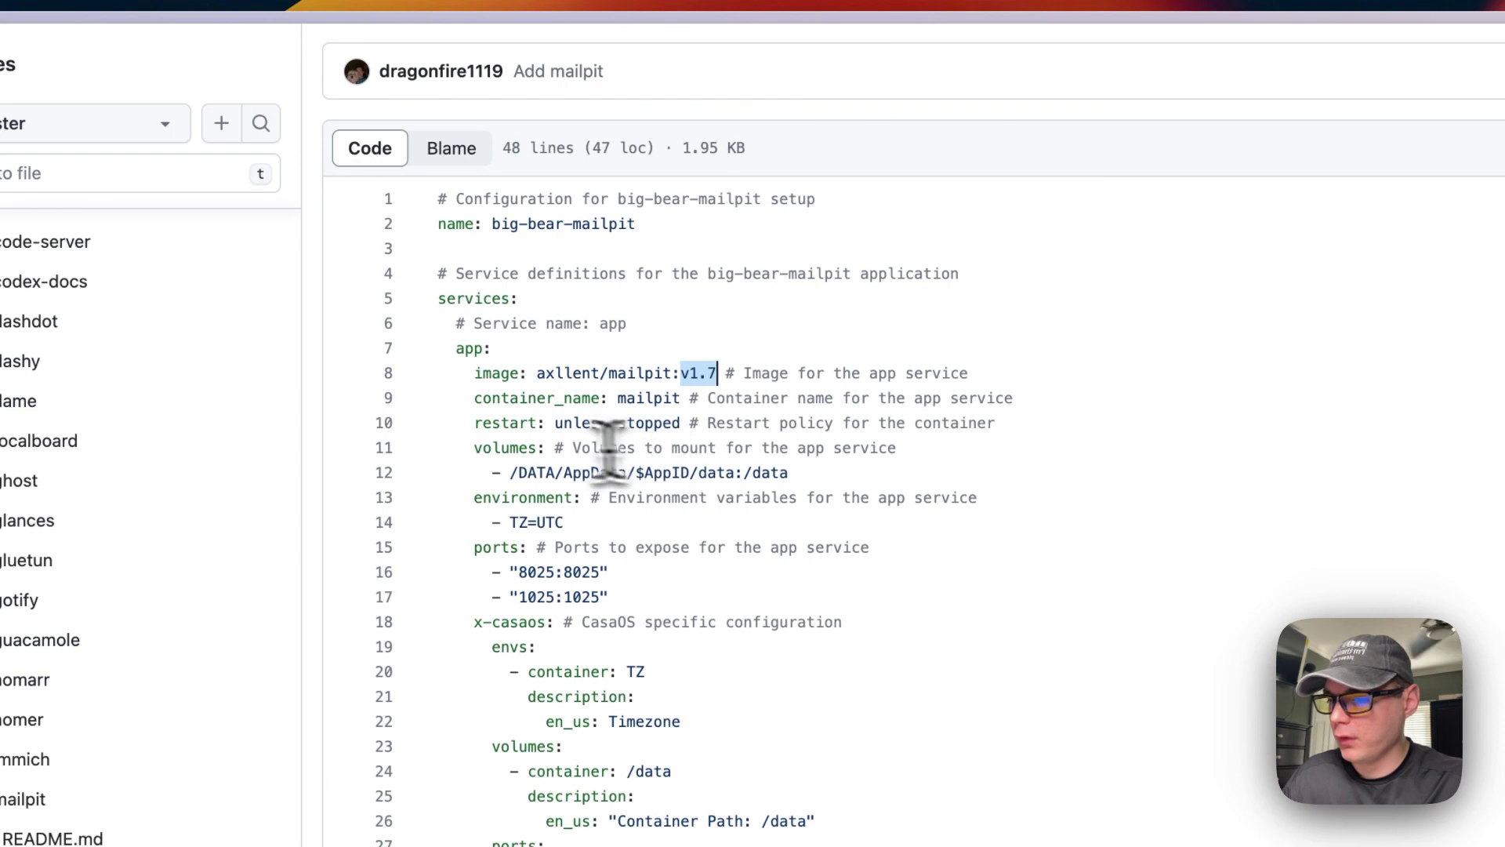
pyautogui.moveTo(474, 398); pyautogui.dragTo(1013, 398)
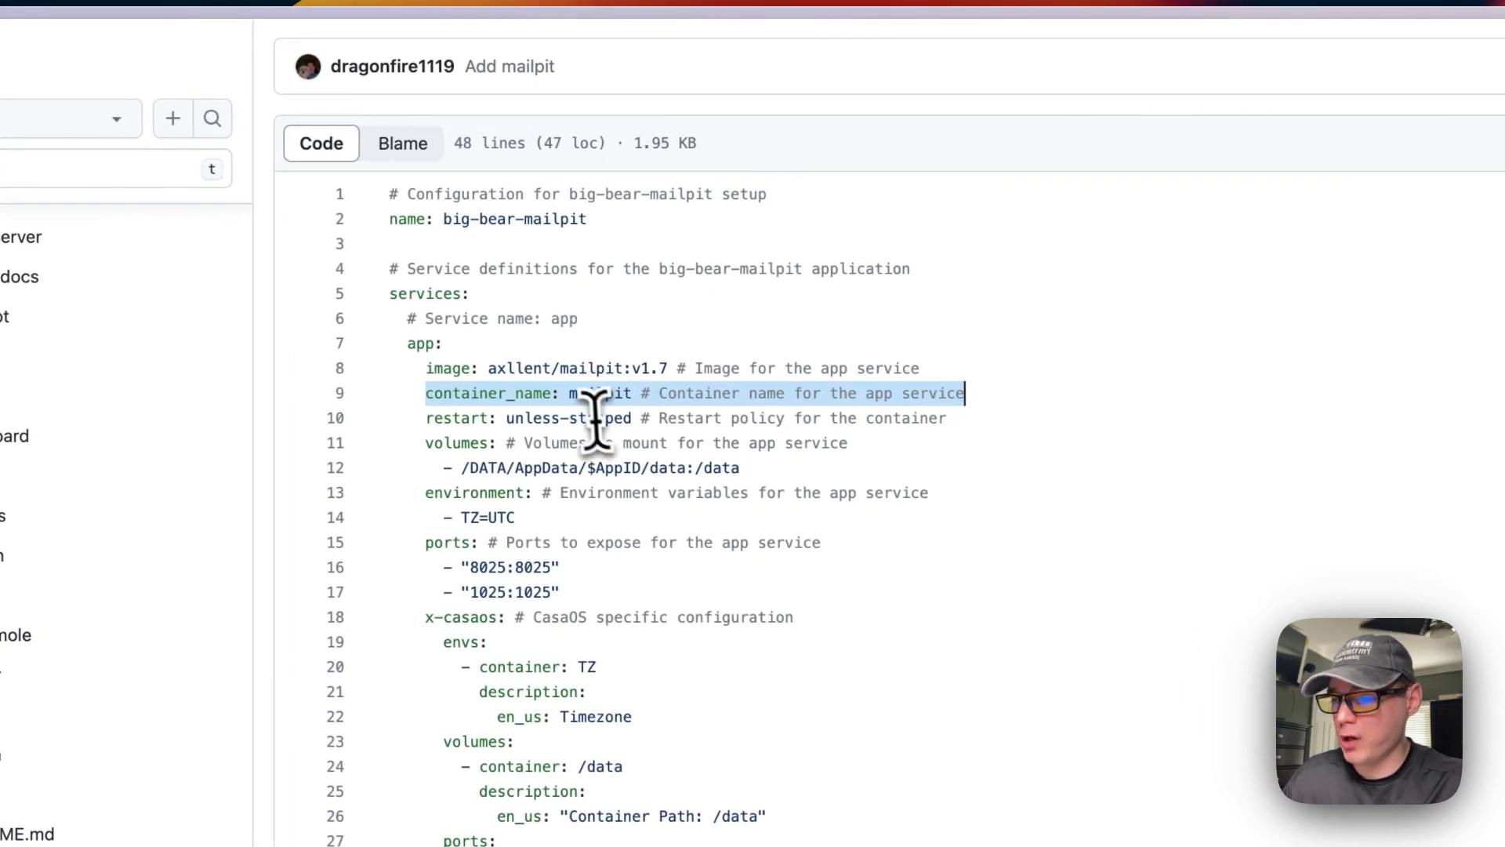
pyautogui.moveTo(428, 418); pyautogui.dragTo(1011, 424)
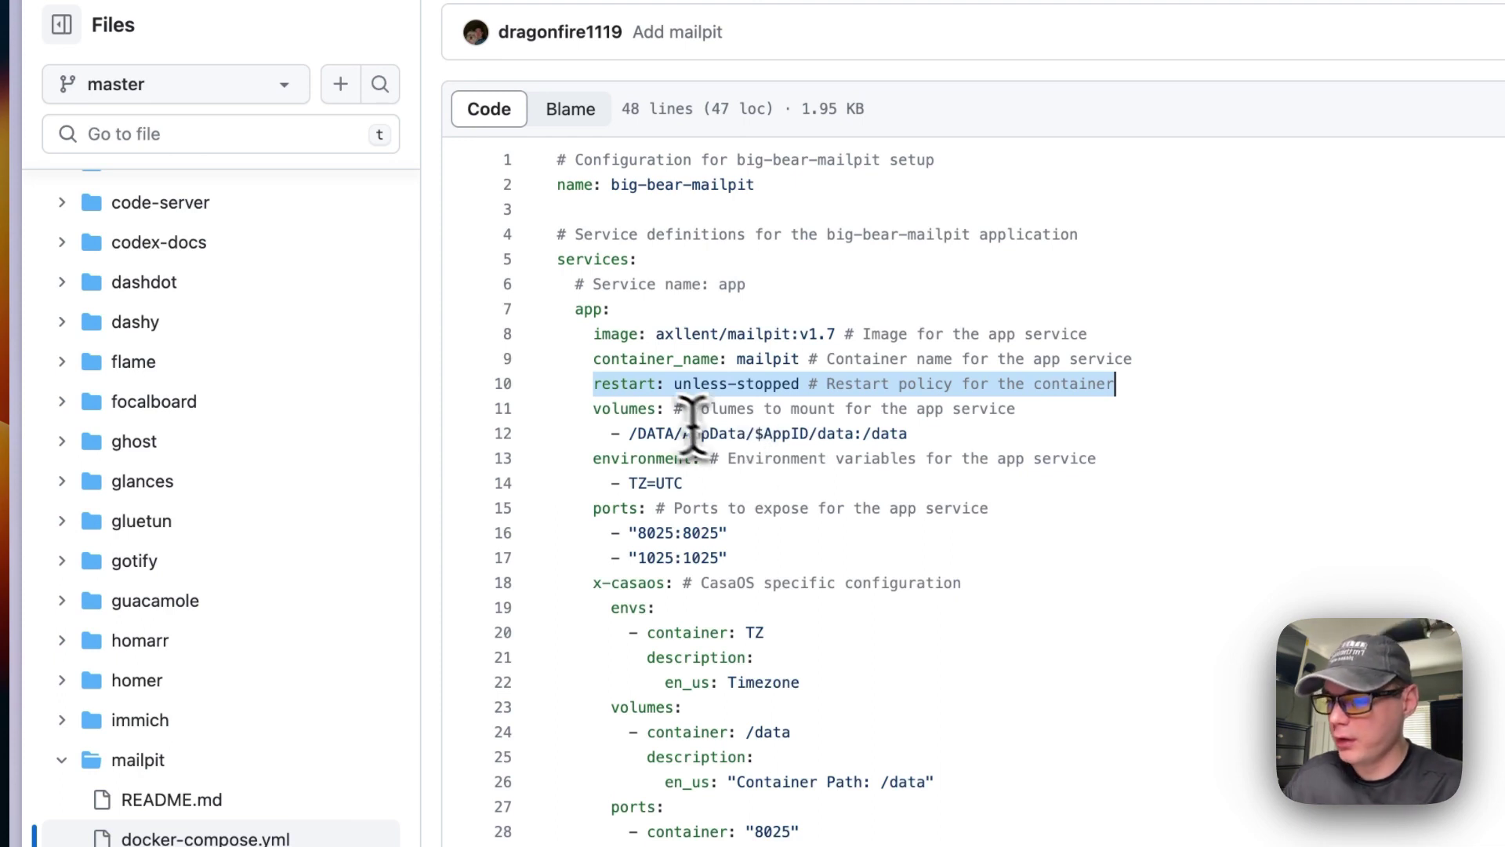
pyautogui.moveTo(596, 406); pyautogui.dragTo(949, 427)
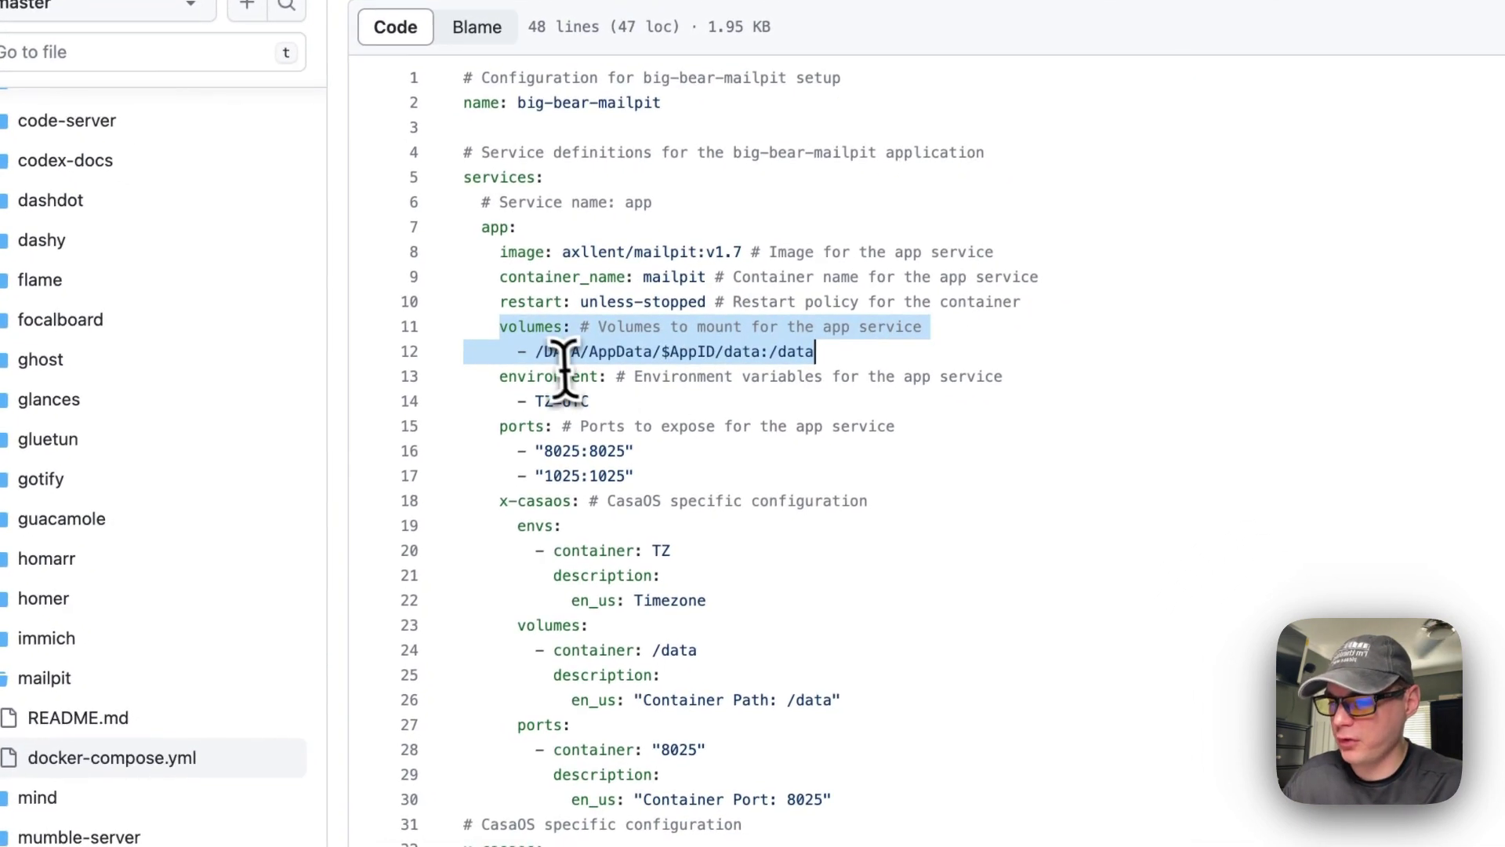
pyautogui.doubleClick(683, 351)
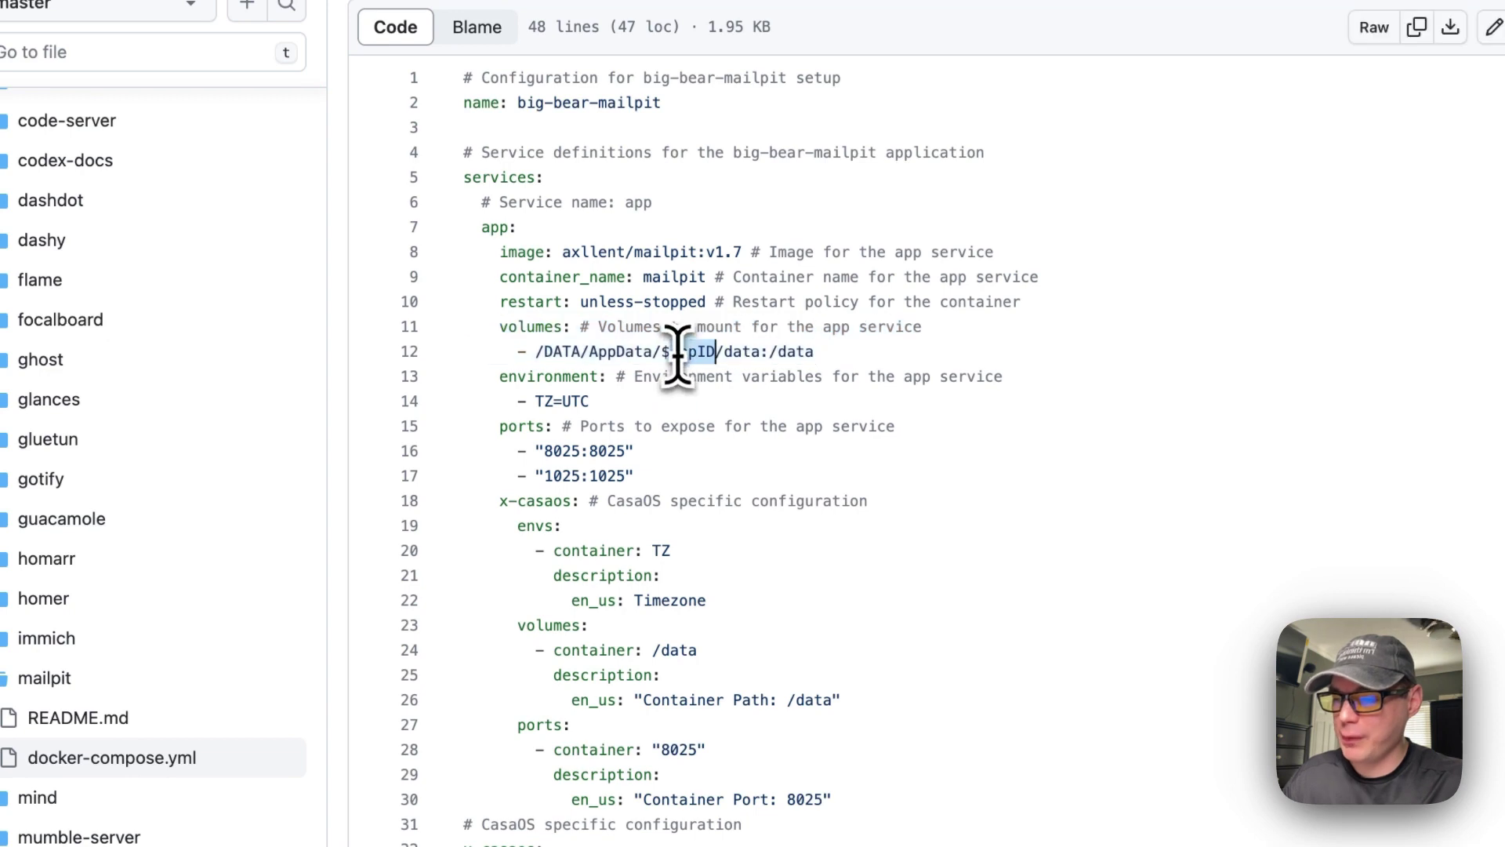
# - Highlight the name: big-bear-mailpit line, the line-12 volume path and TZ=UTC
pyautogui.scroll(2, 681, 352)
pyautogui.moveTo(468, 241); pyautogui.dragTo(836, 241)
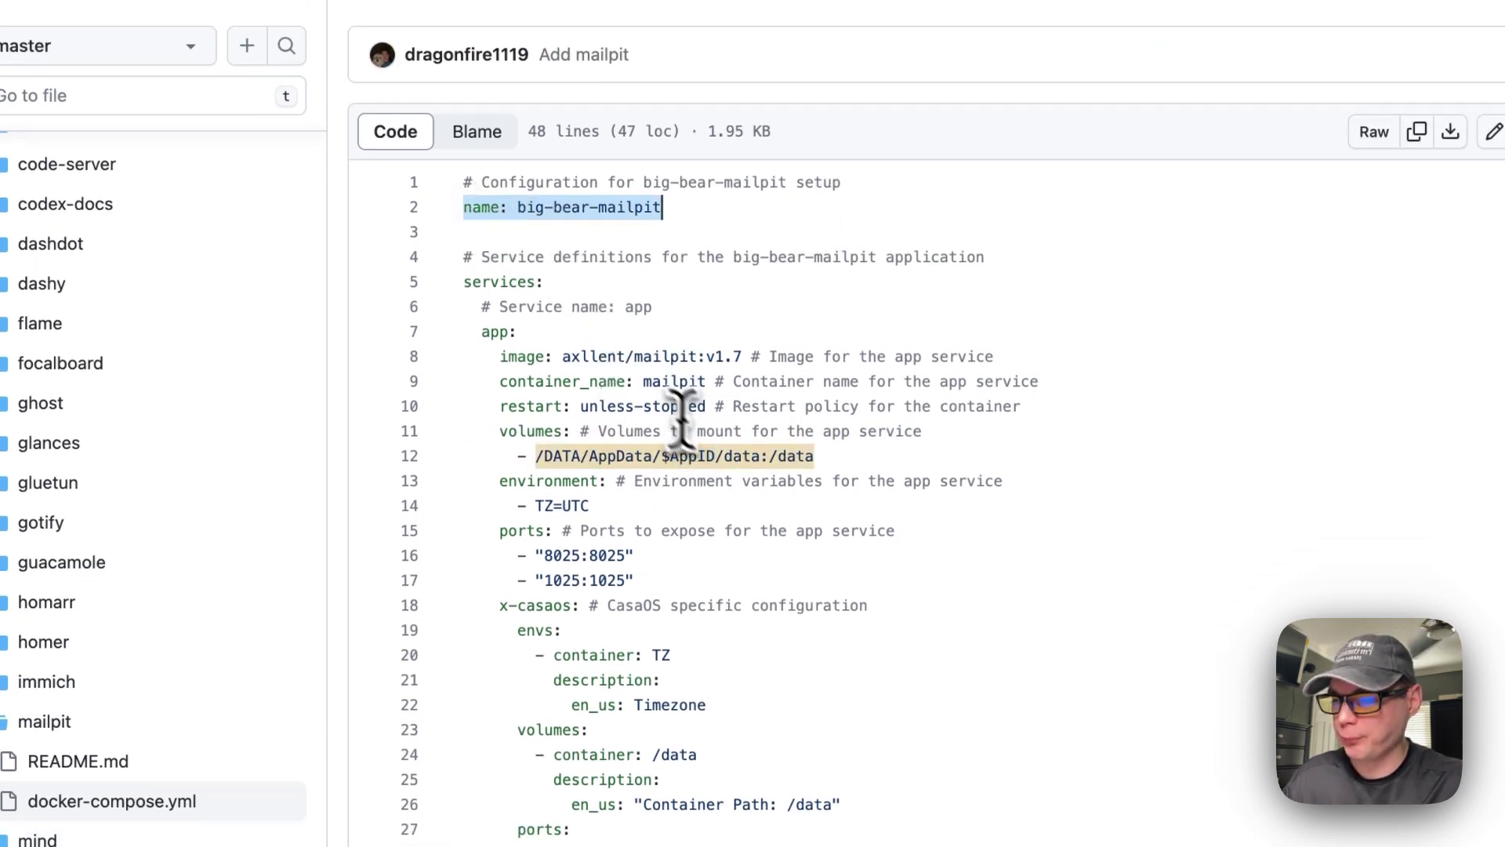
pyautogui.click(737, 462)
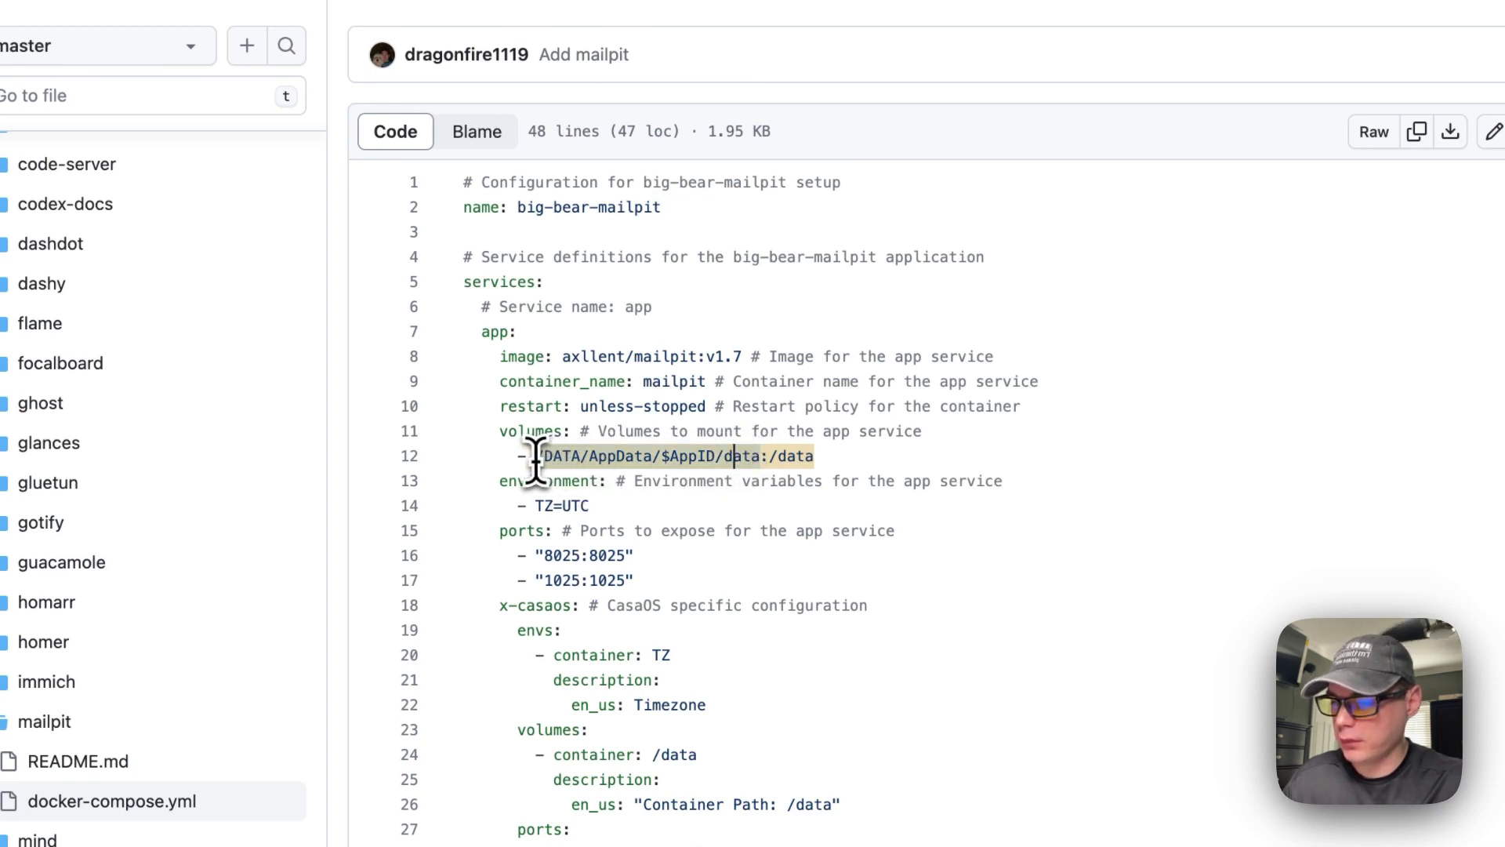
pyautogui.moveTo(772, 463); pyautogui.dragTo(911, 462)
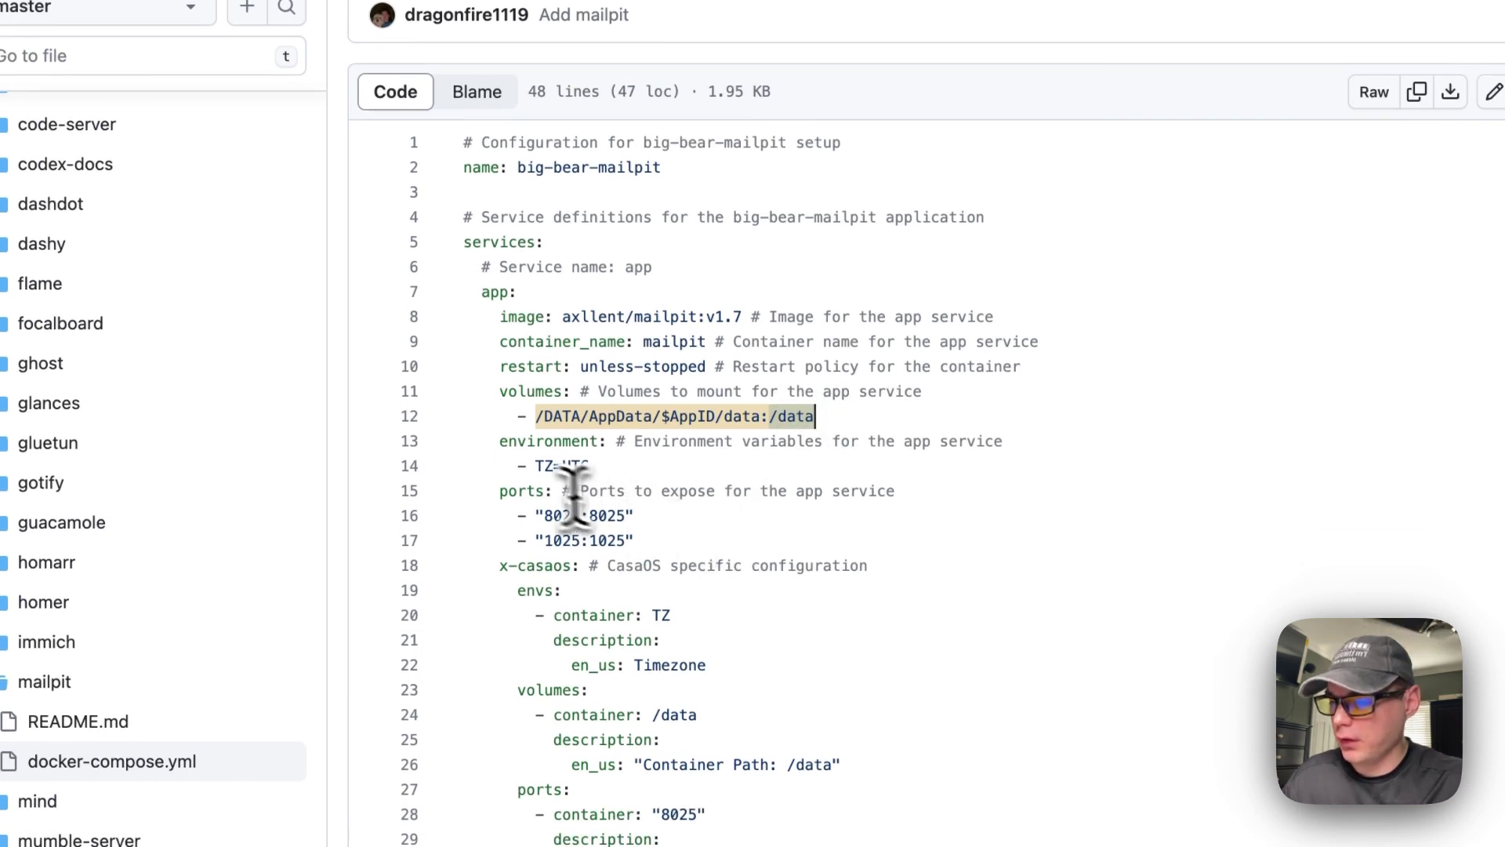
pyautogui.moveTo(504, 444); pyautogui.dragTo(603, 464)
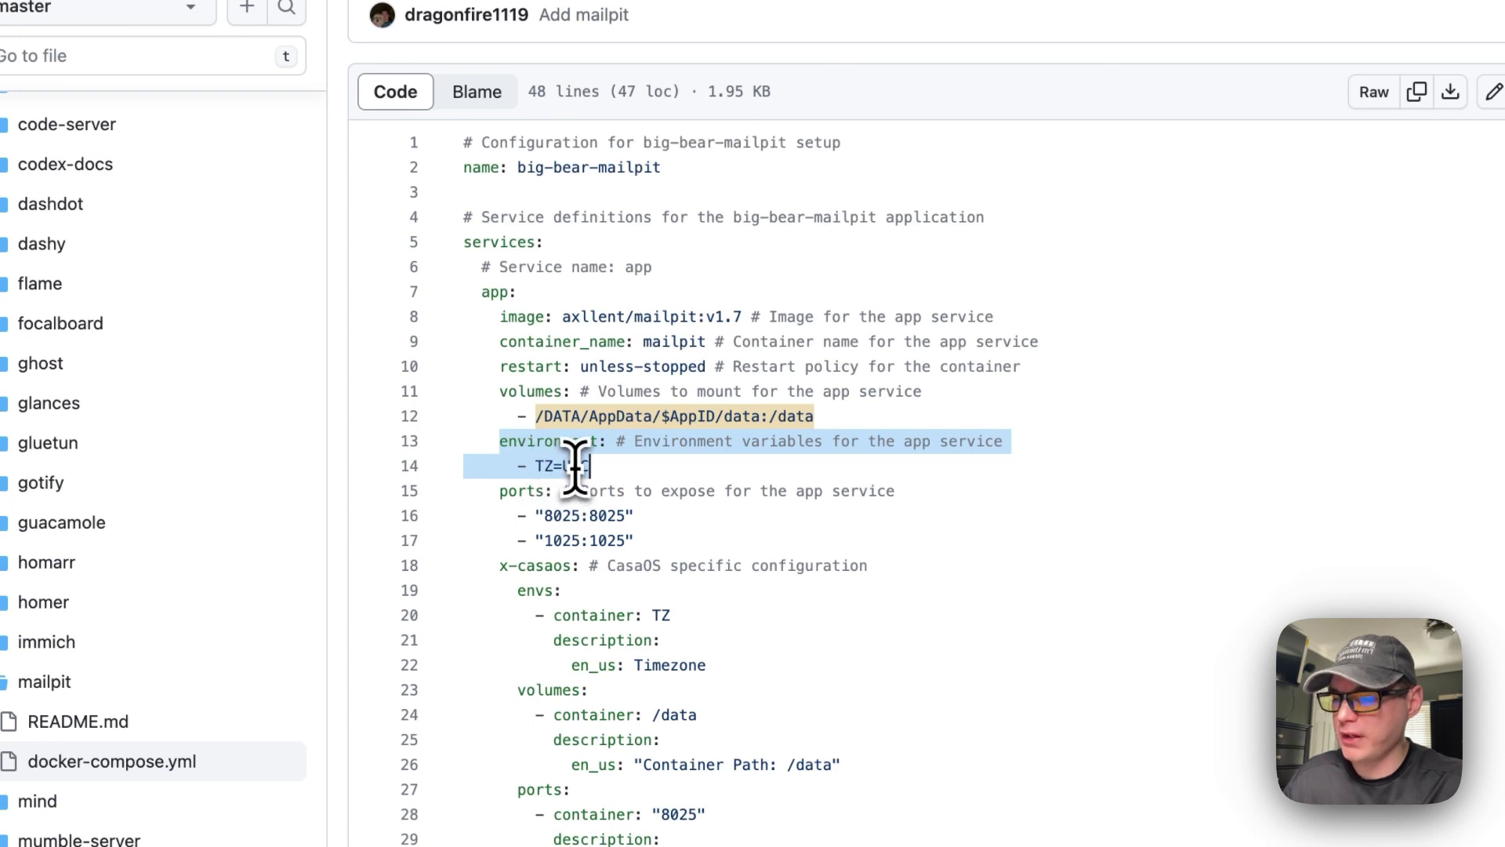
pyautogui.click(576, 466)
# - Highlight the ports section with host port 8025 and the x-casaos block
pyautogui.scroll(-2, 926, 439)
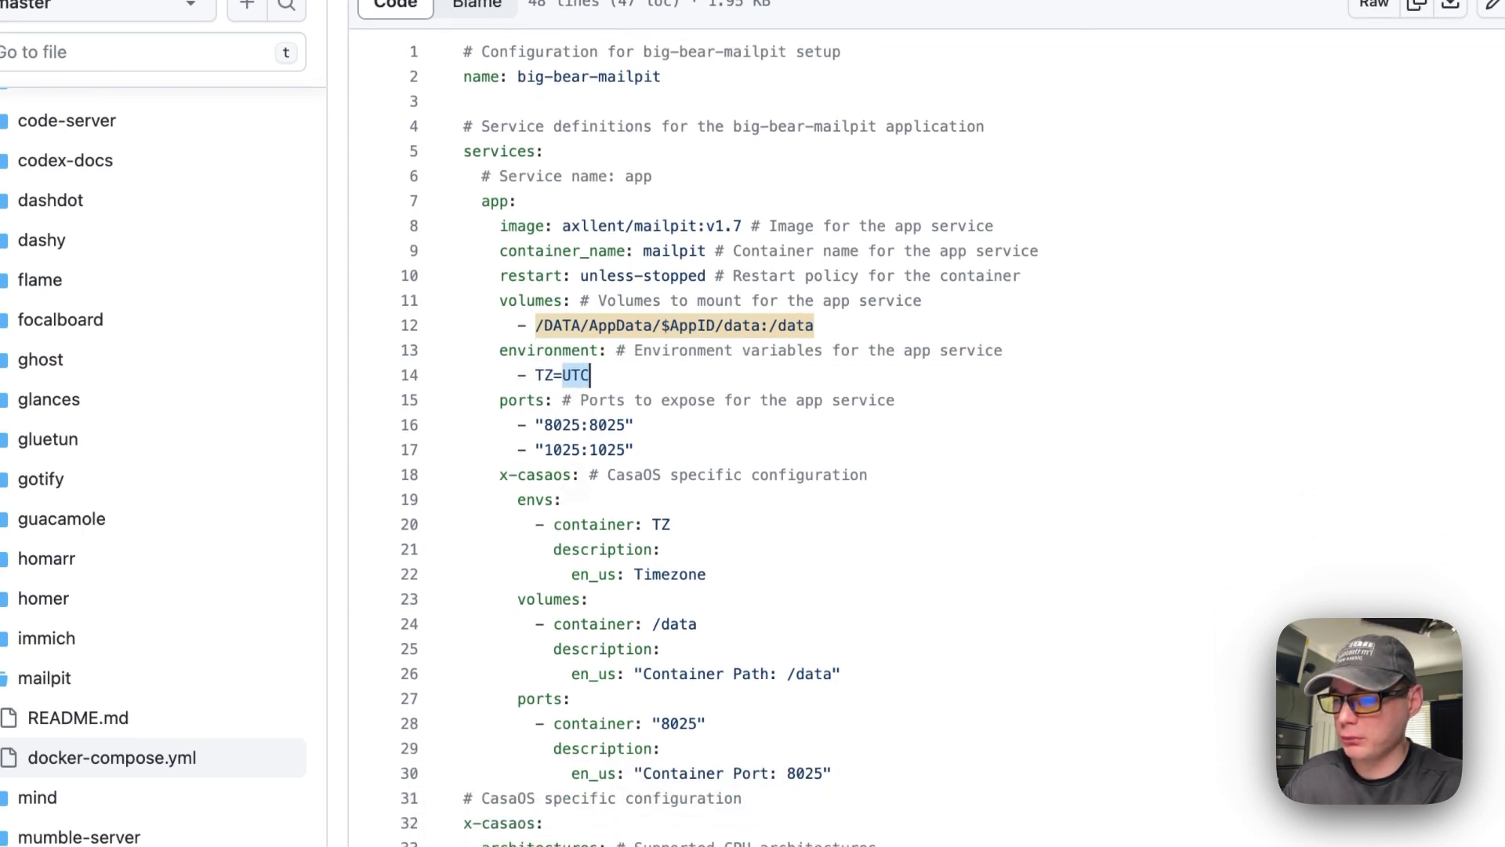
pyautogui.moveTo(503, 404); pyautogui.dragTo(681, 451)
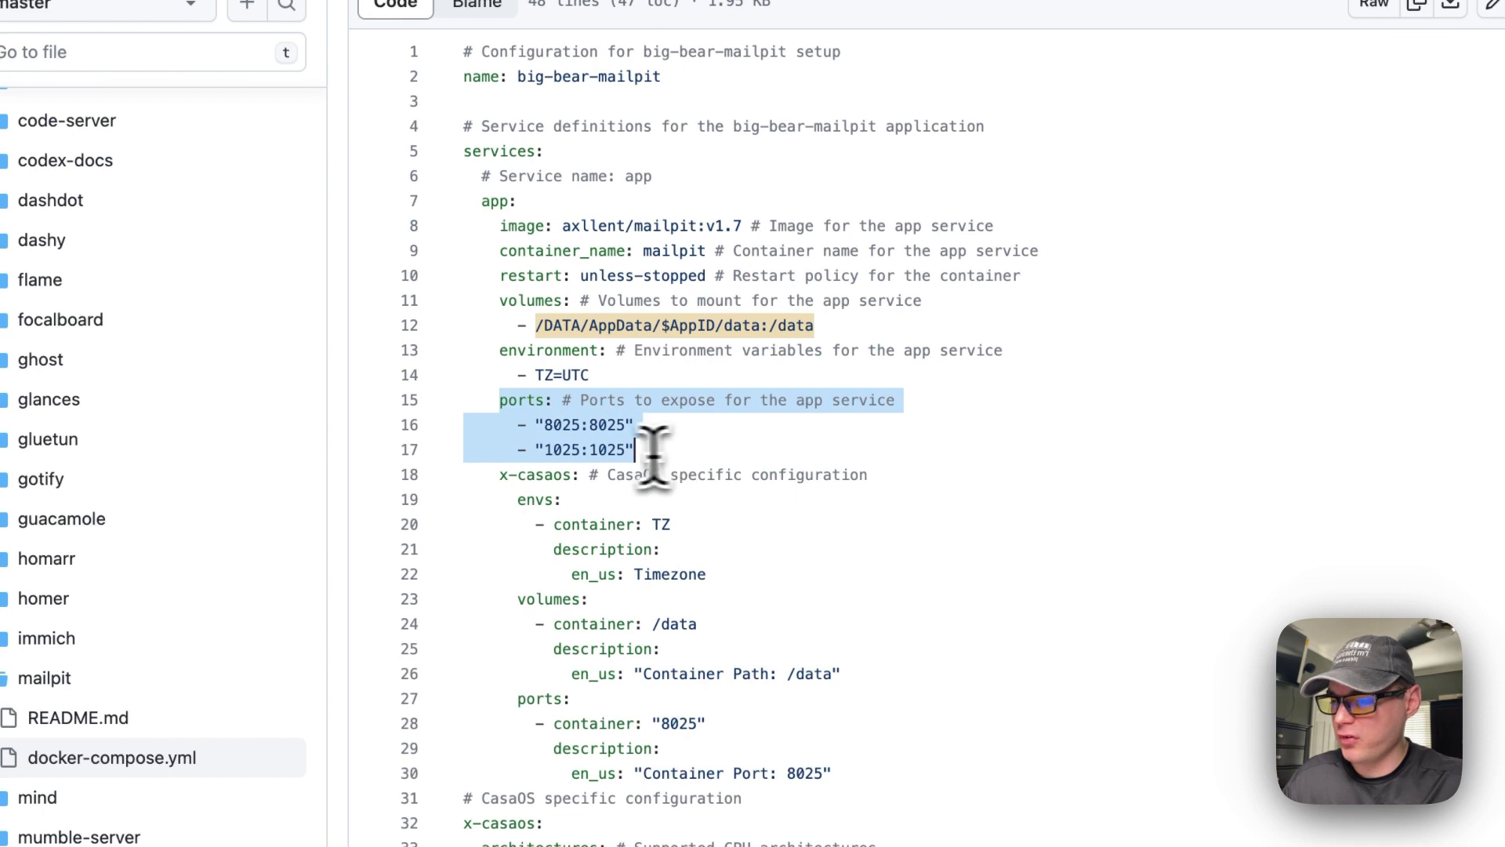
pyautogui.doubleClick(554, 426)
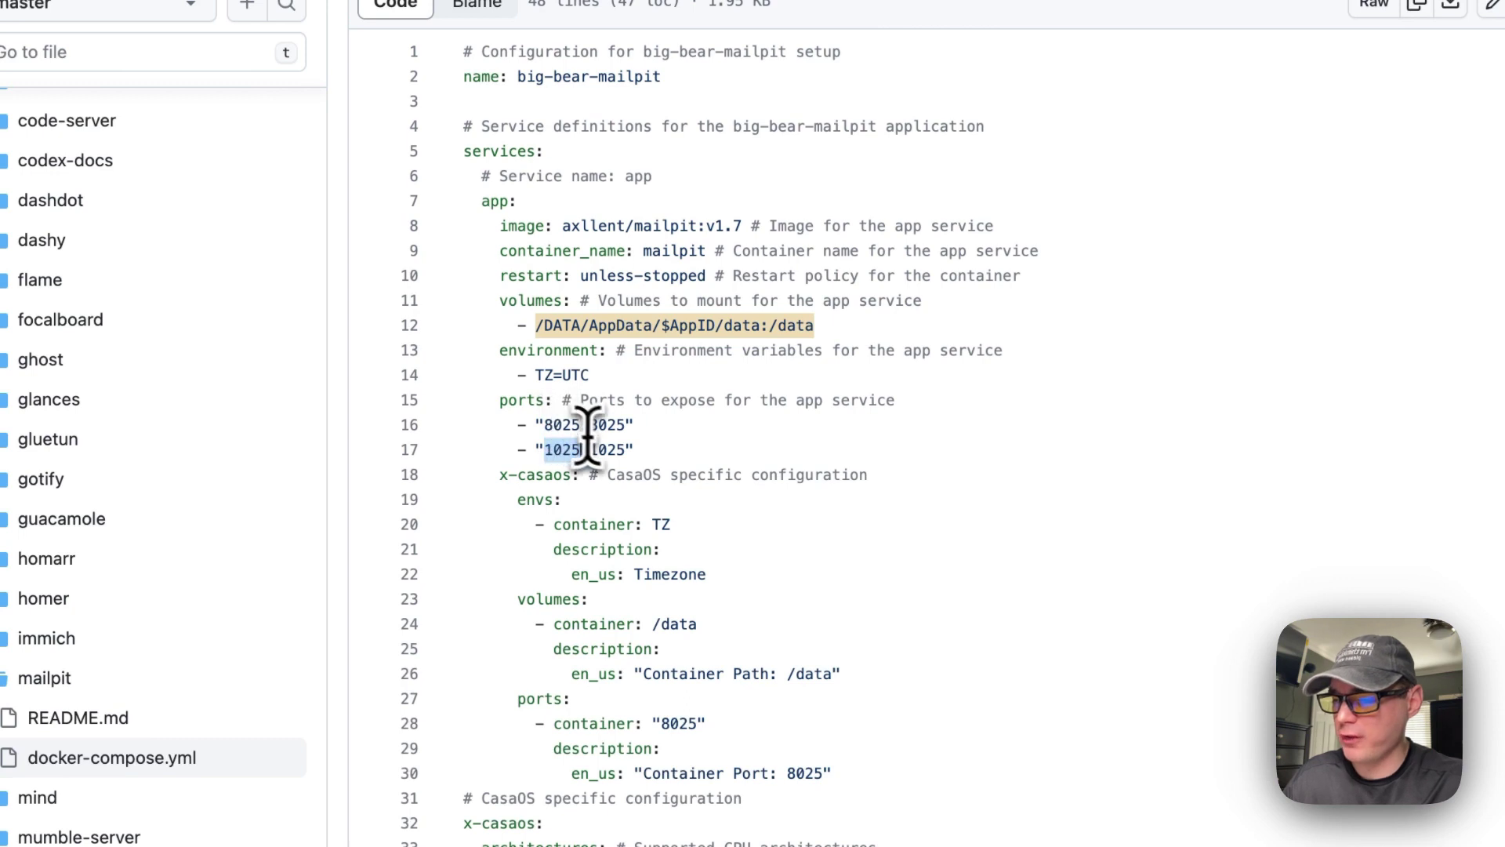
pyautogui.scroll(-1, 588, 435)
pyautogui.moveTo(500, 427); pyautogui.dragTo(837, 713)
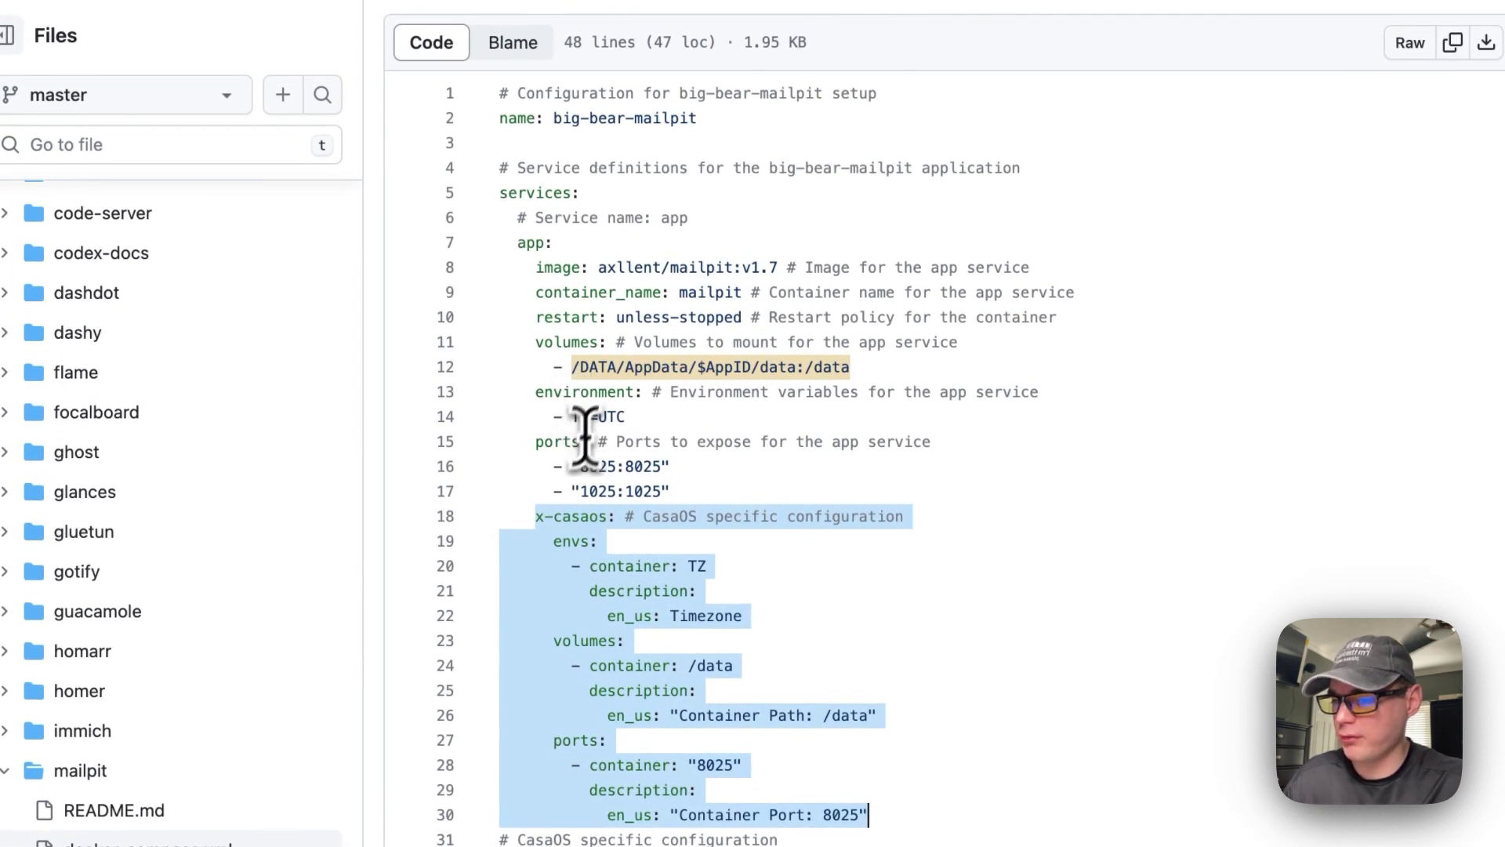
pyautogui.moveTo(555, 541); pyautogui.dragTo(876, 810)
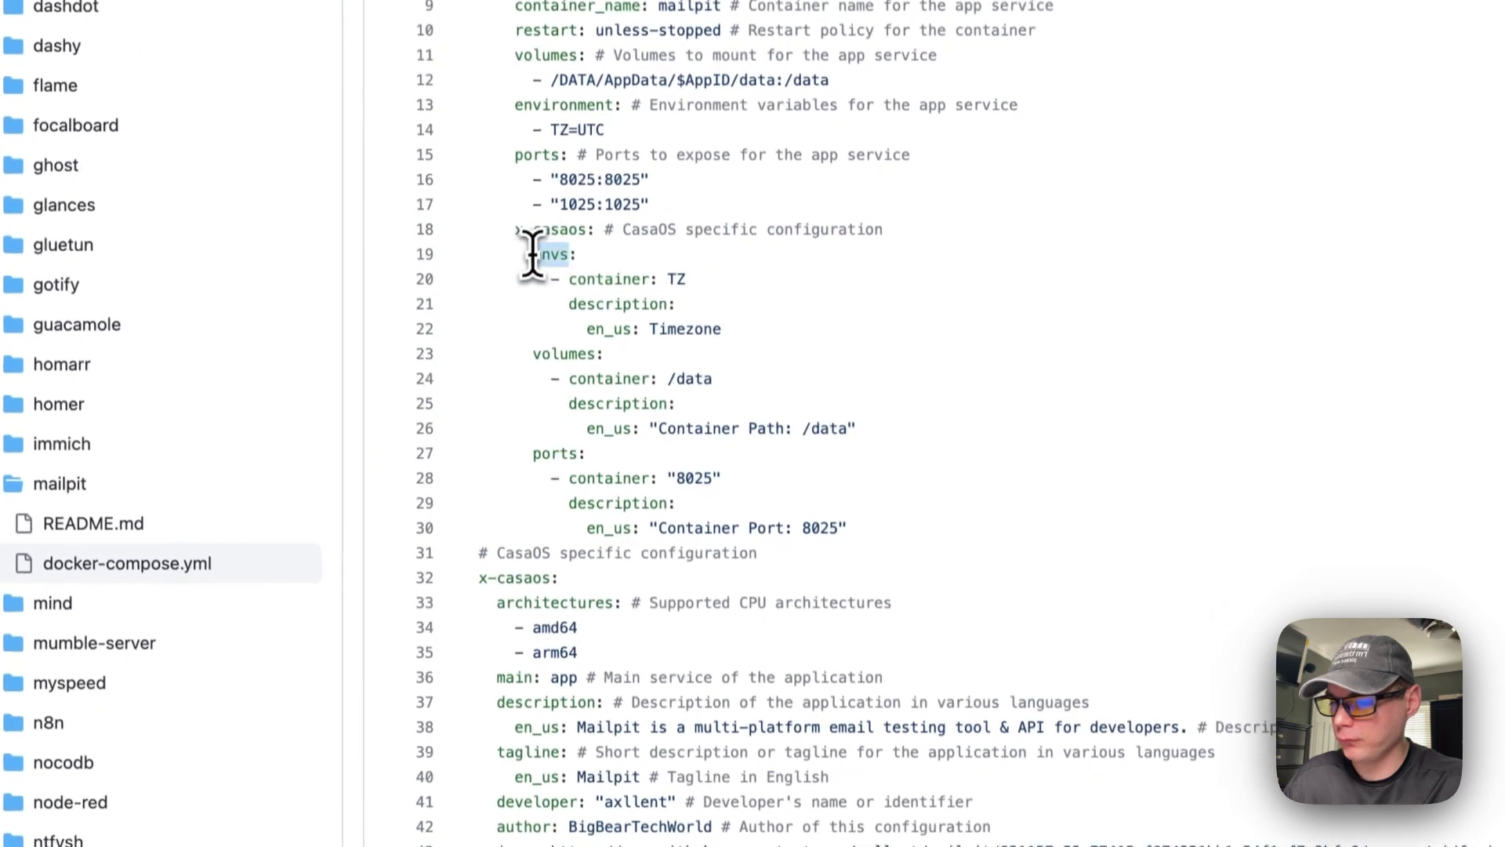
pyautogui.scroll(-2, 855, 509)
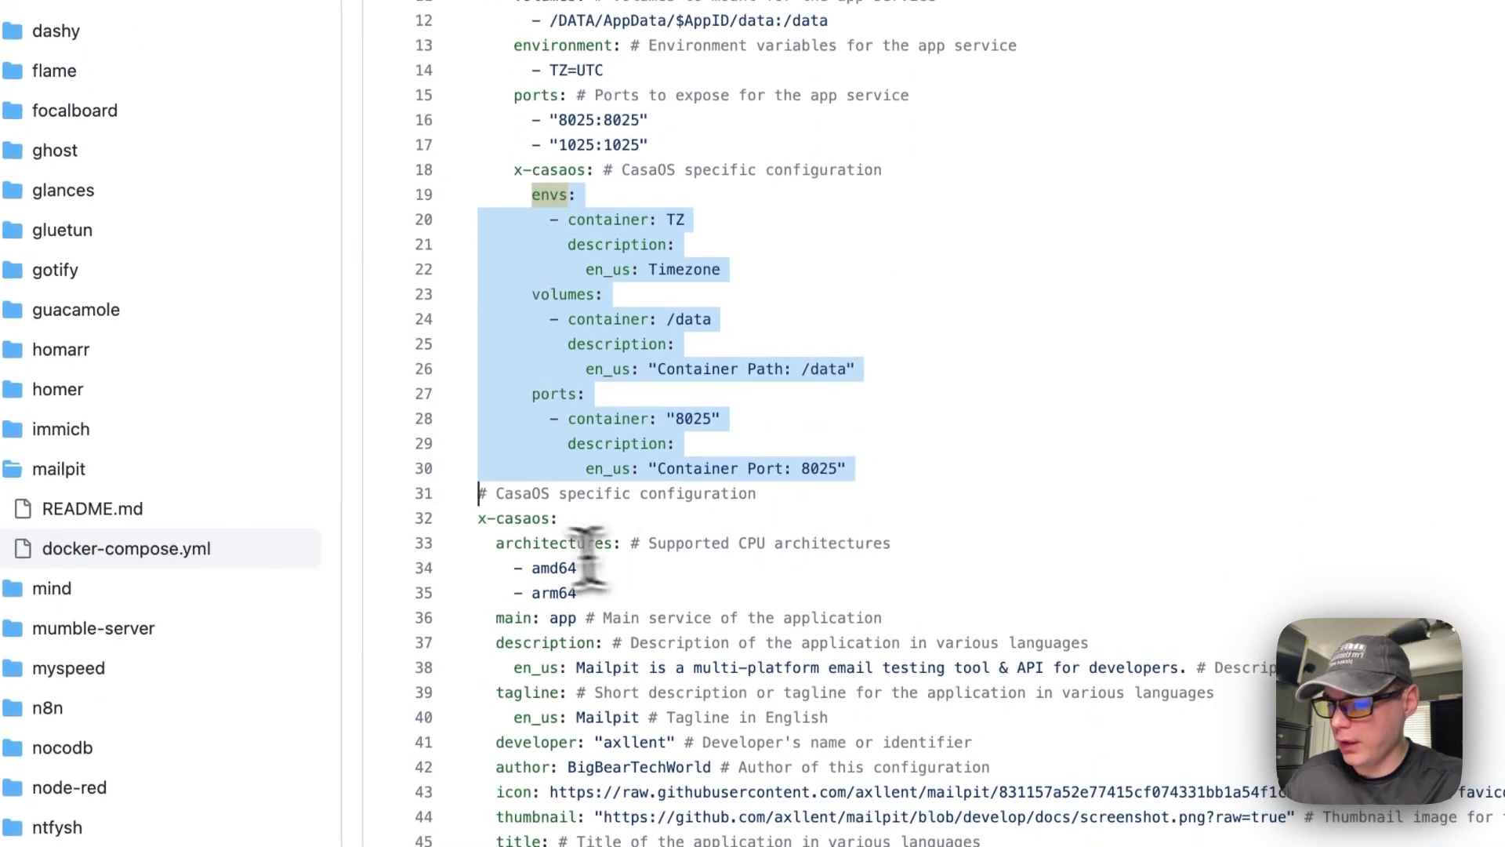
pyautogui.moveTo(483, 519); pyautogui.dragTo(709, 846)
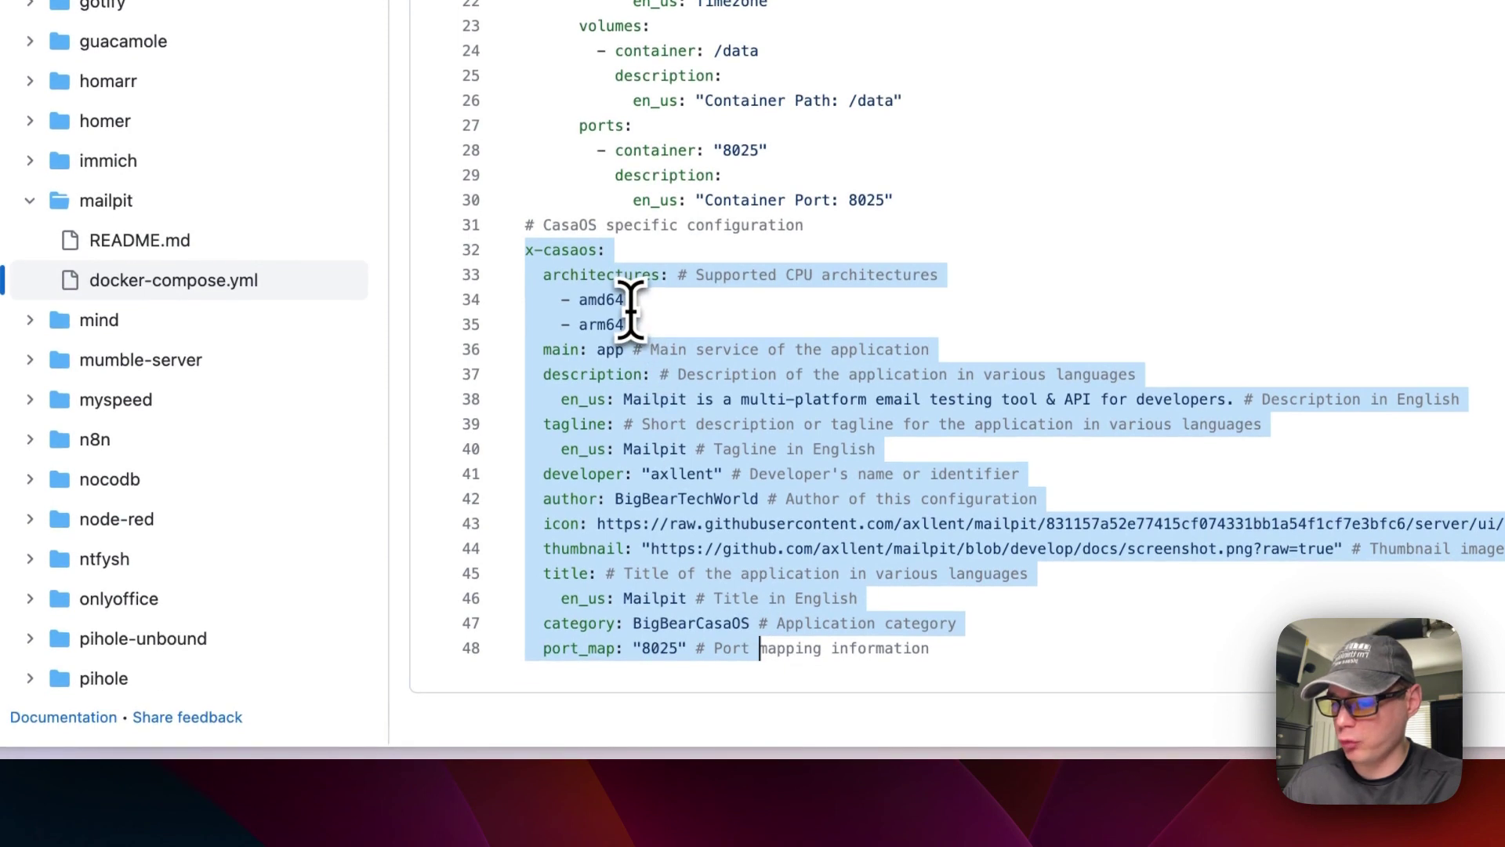
pyautogui.click(563, 306)
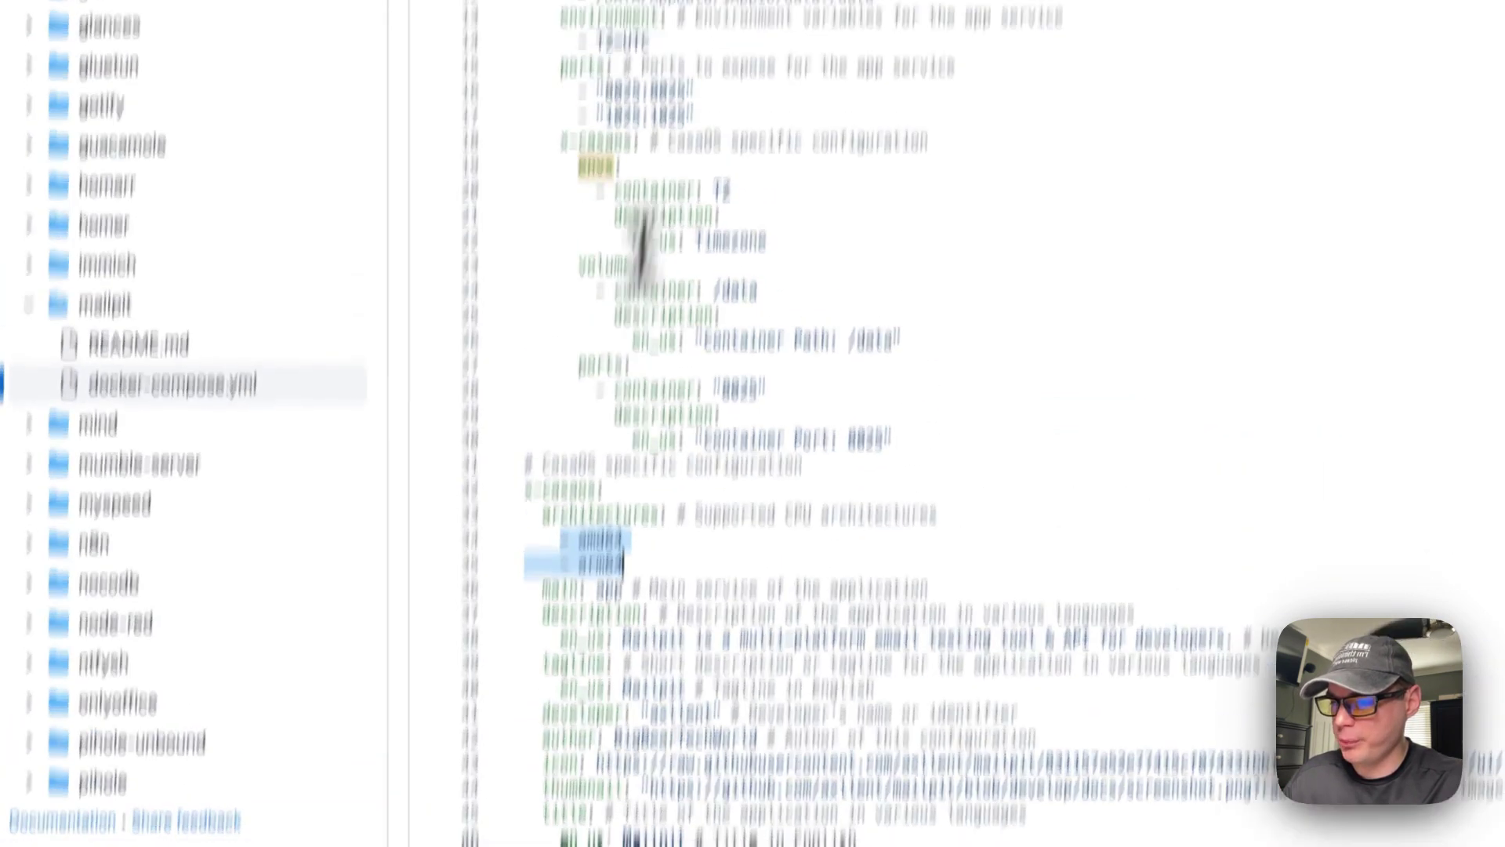
pyautogui.scroll(10, 619, 325)
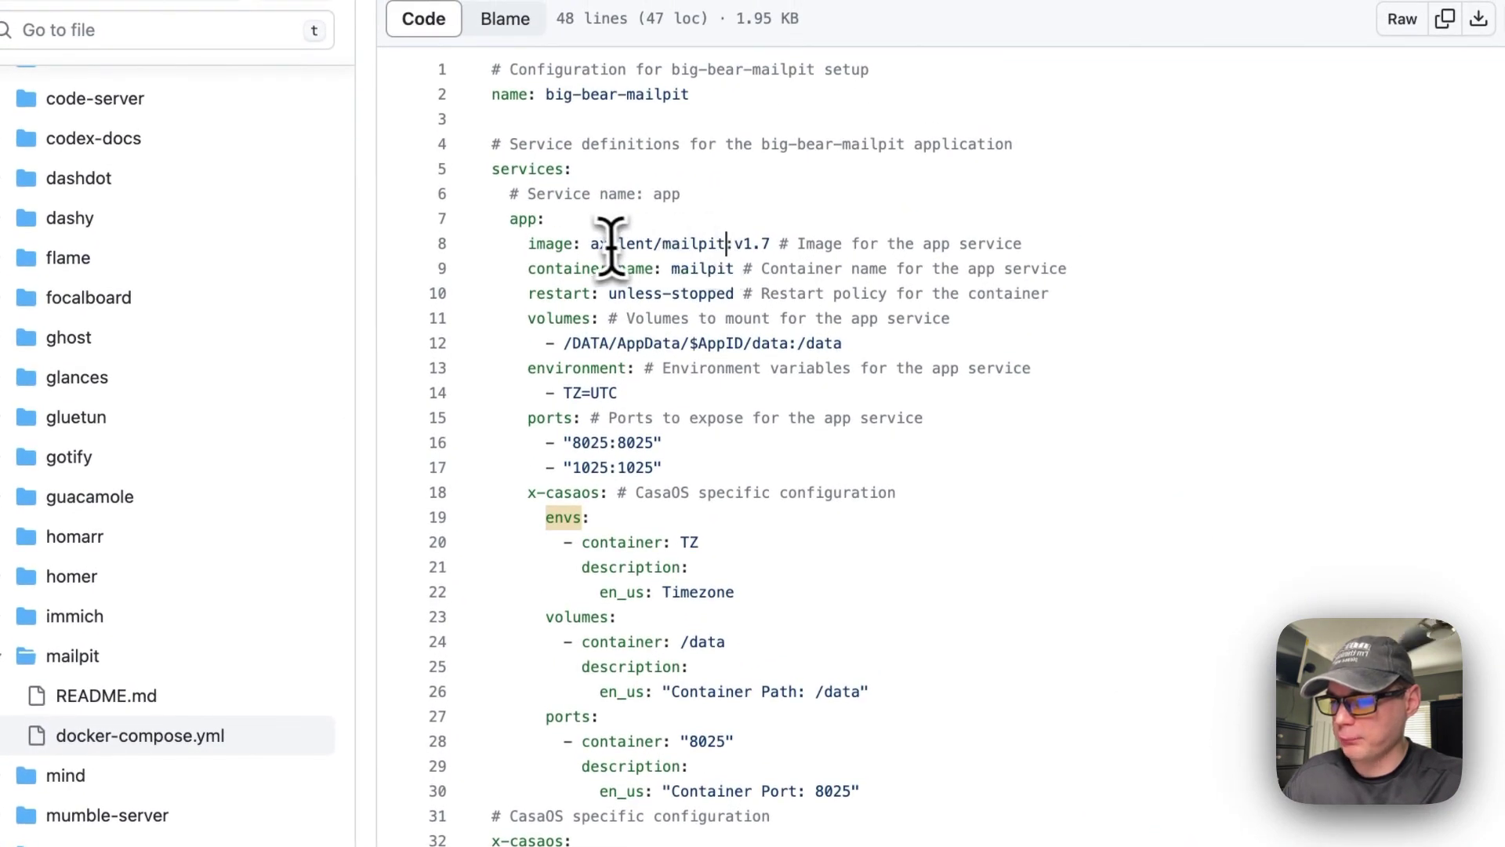
pyautogui.scroll(-6, 720, 243)
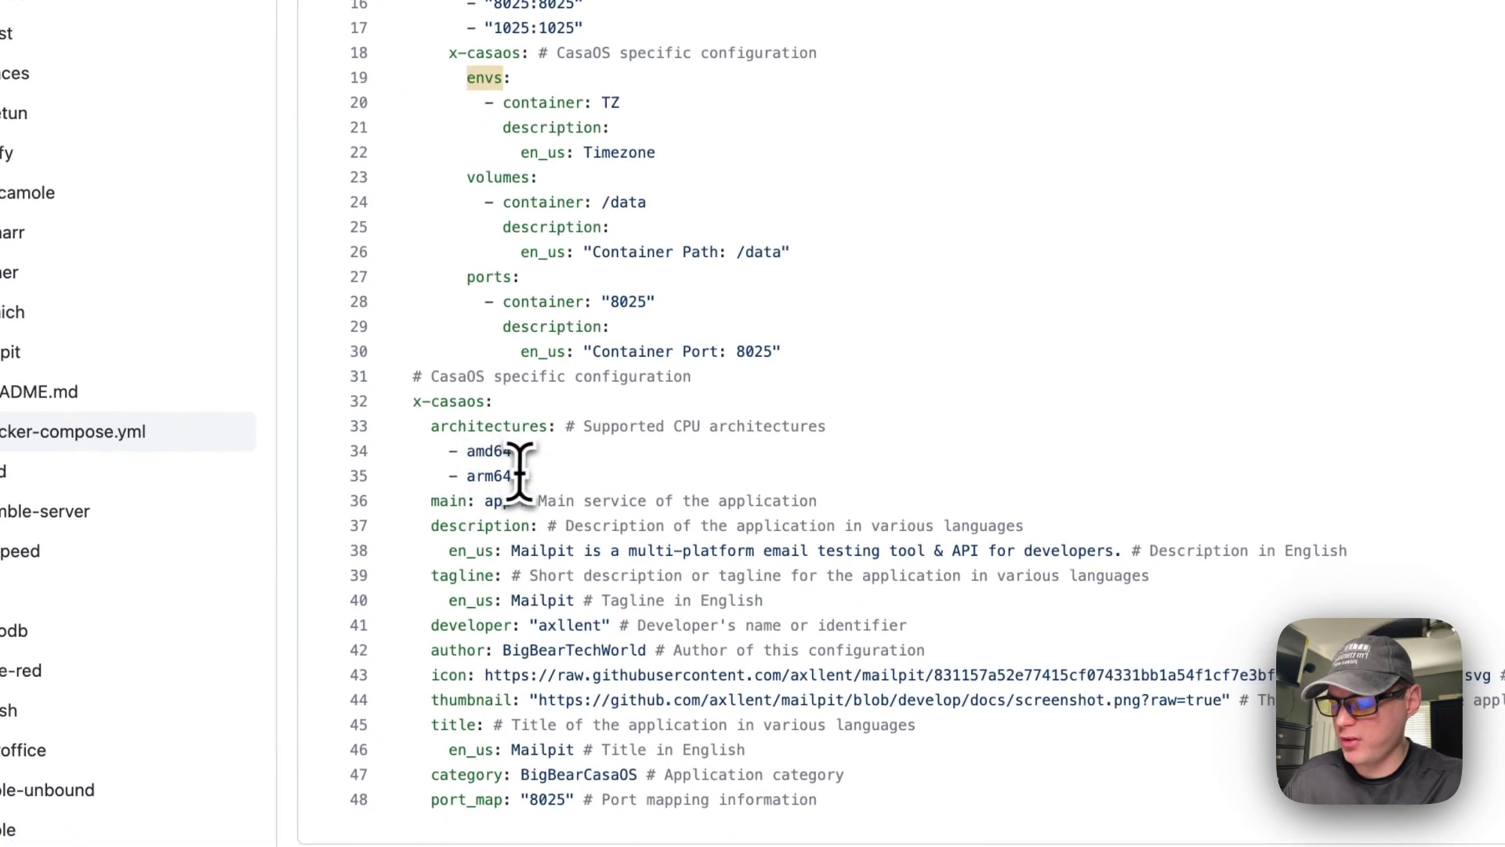
pyautogui.tripleClick(449, 508)
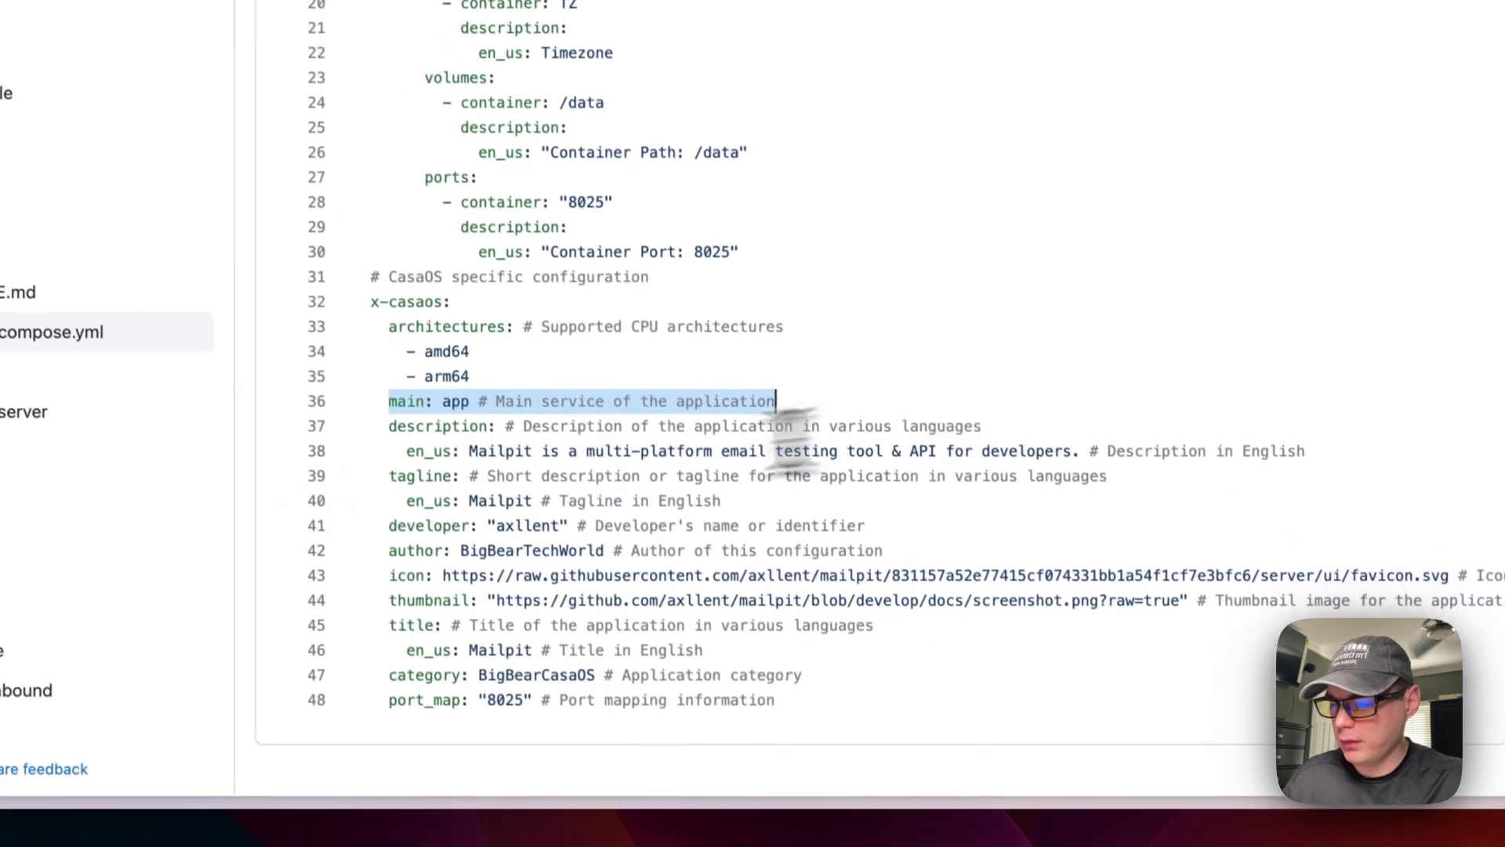
pyautogui.scroll(10, 444, 396)
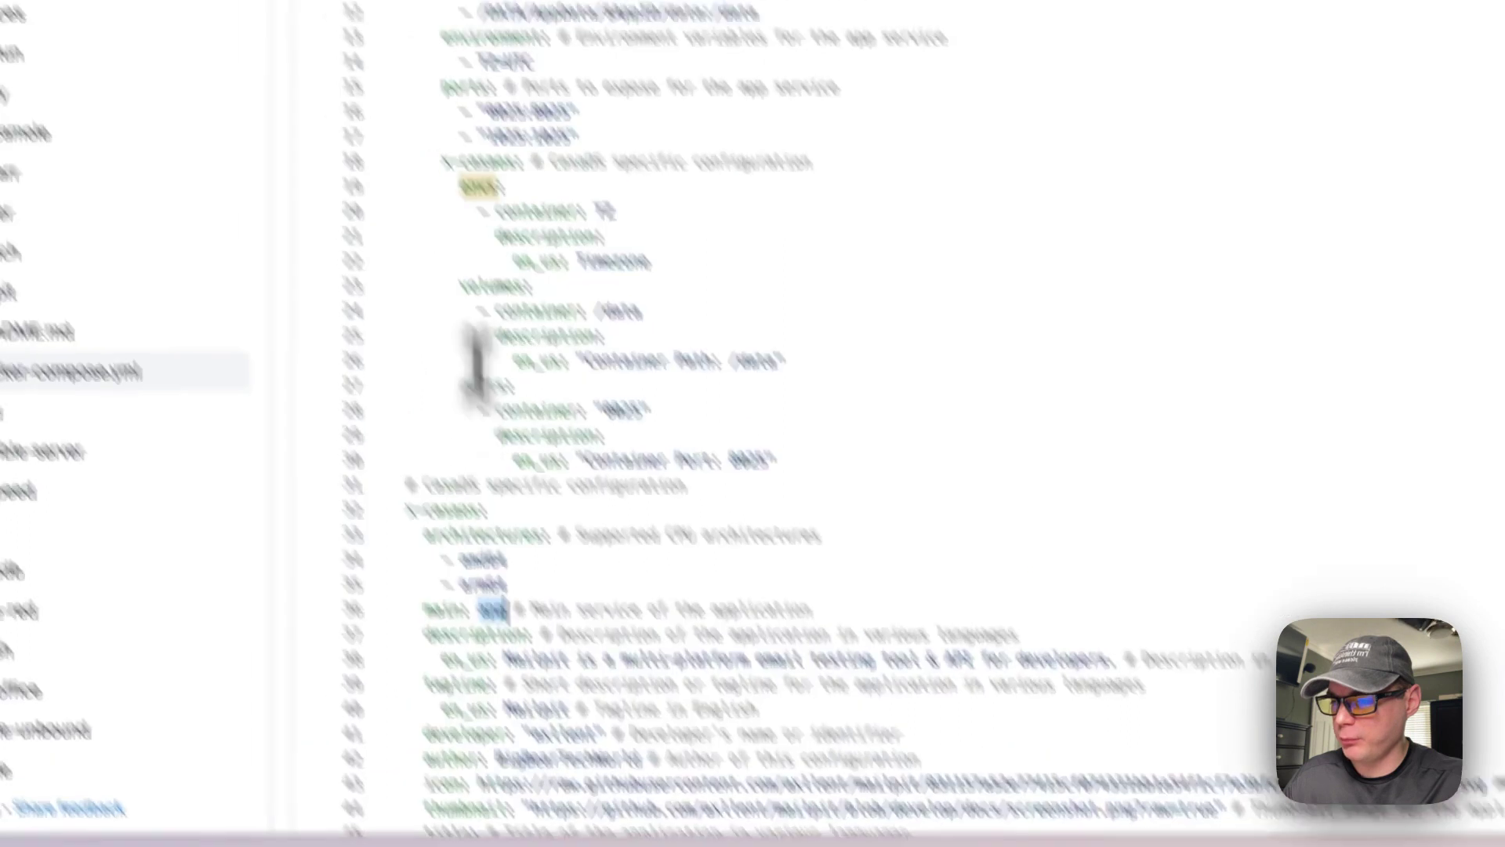
pyautogui.doubleClick(396, 196)
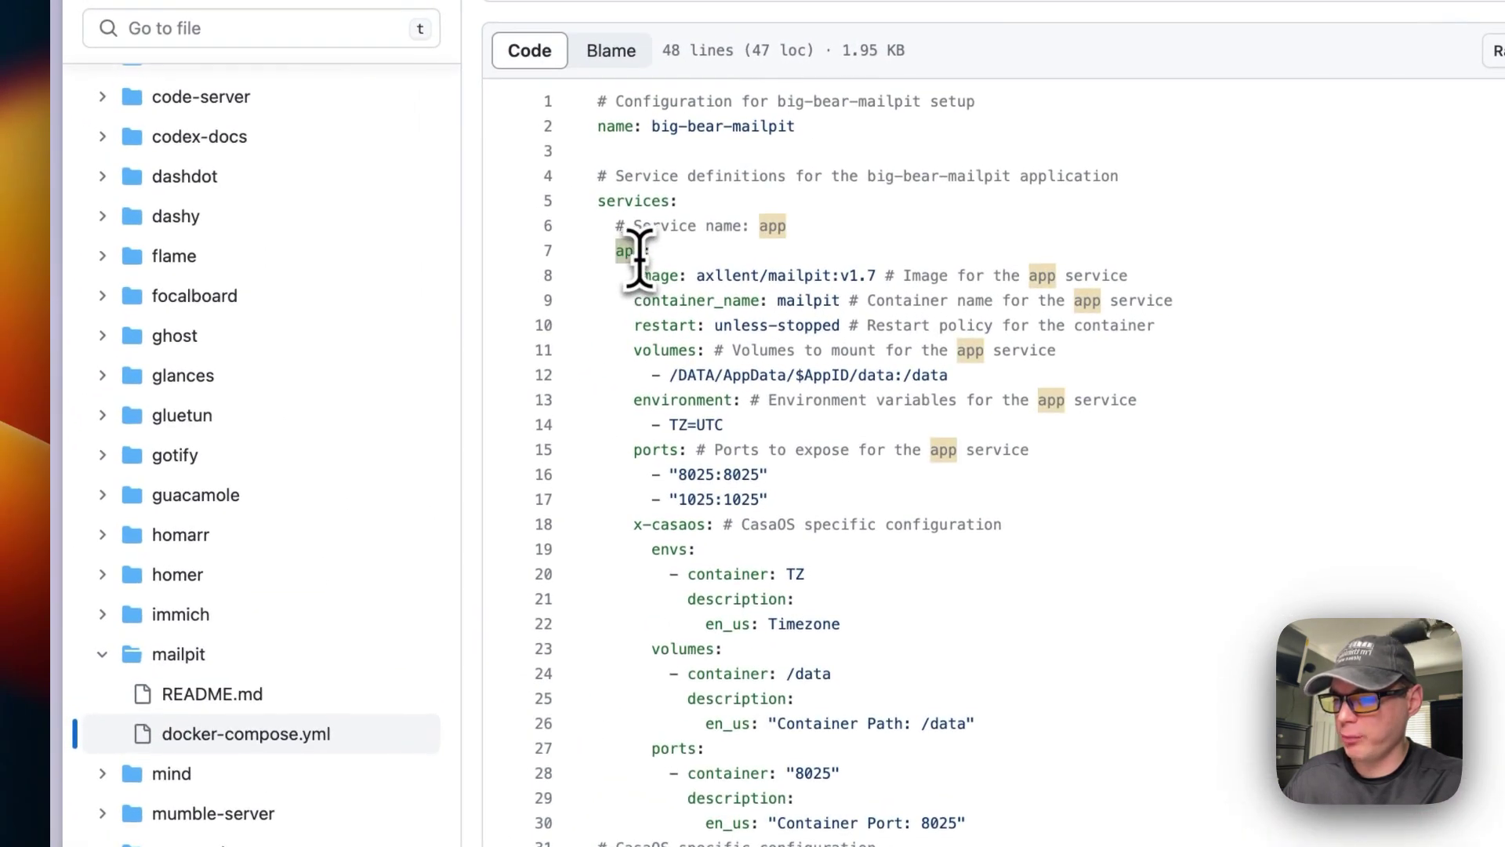
pyautogui.scroll(-1, 629, 253)
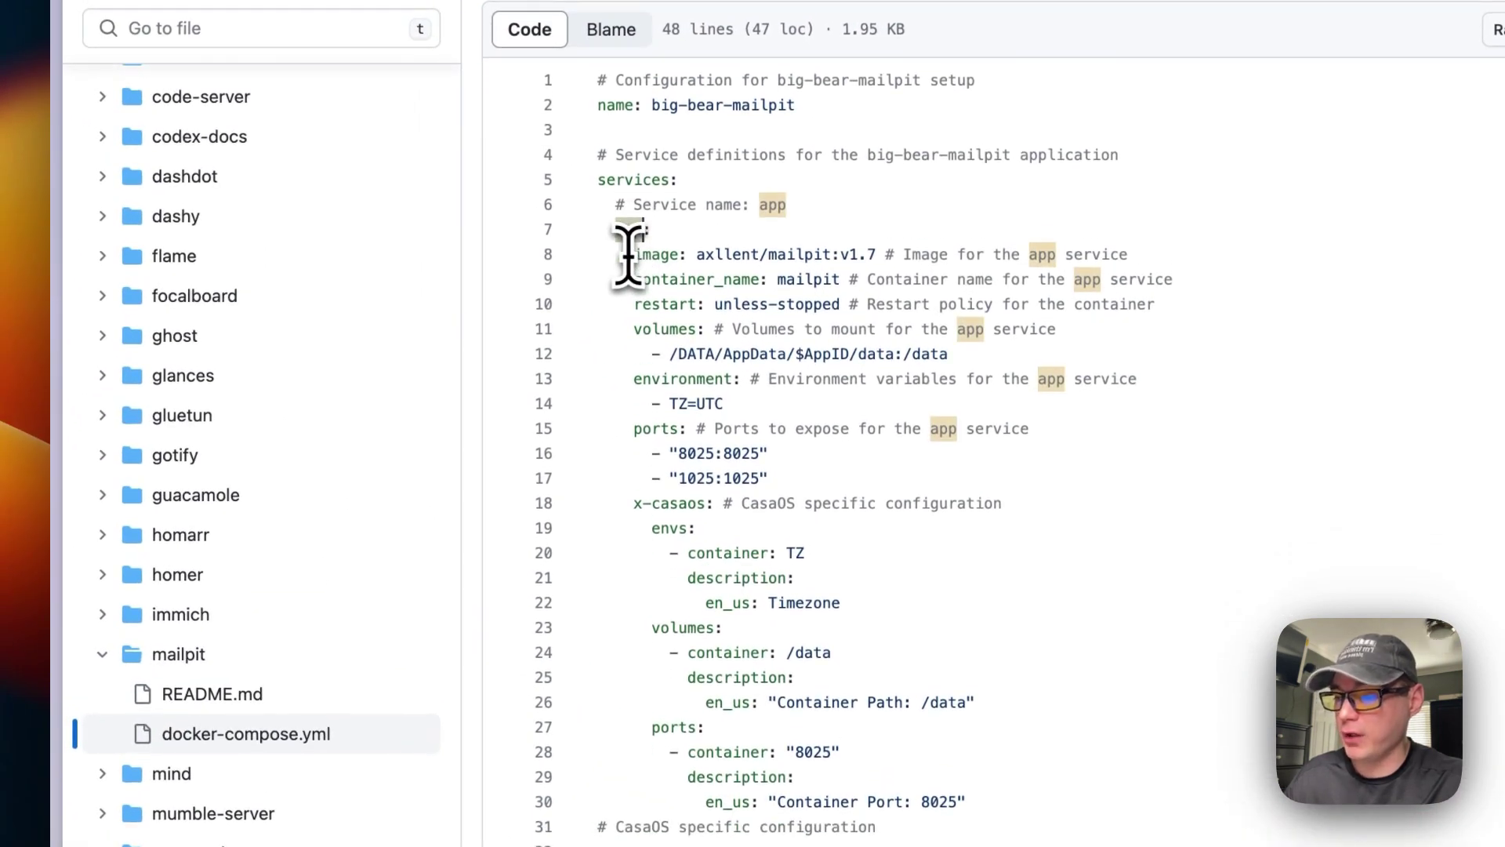
pyautogui.scroll(-5, 625, 235)
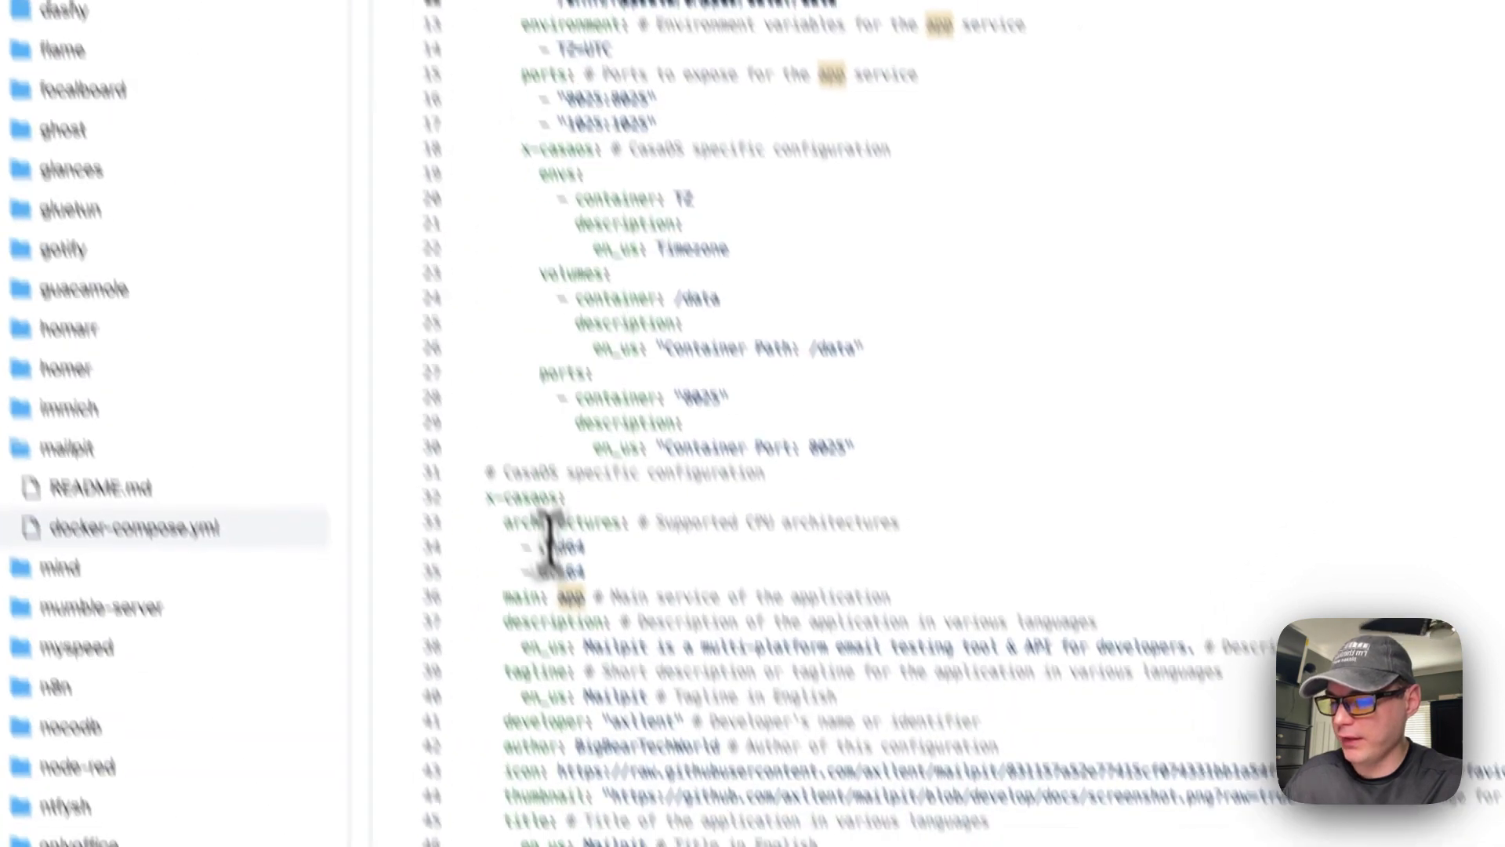
pyautogui.moveTo(619, 803); pyautogui.dragTo(699, 803)
pyautogui.moveTo(524, 488); pyautogui.dragTo(527, 487)
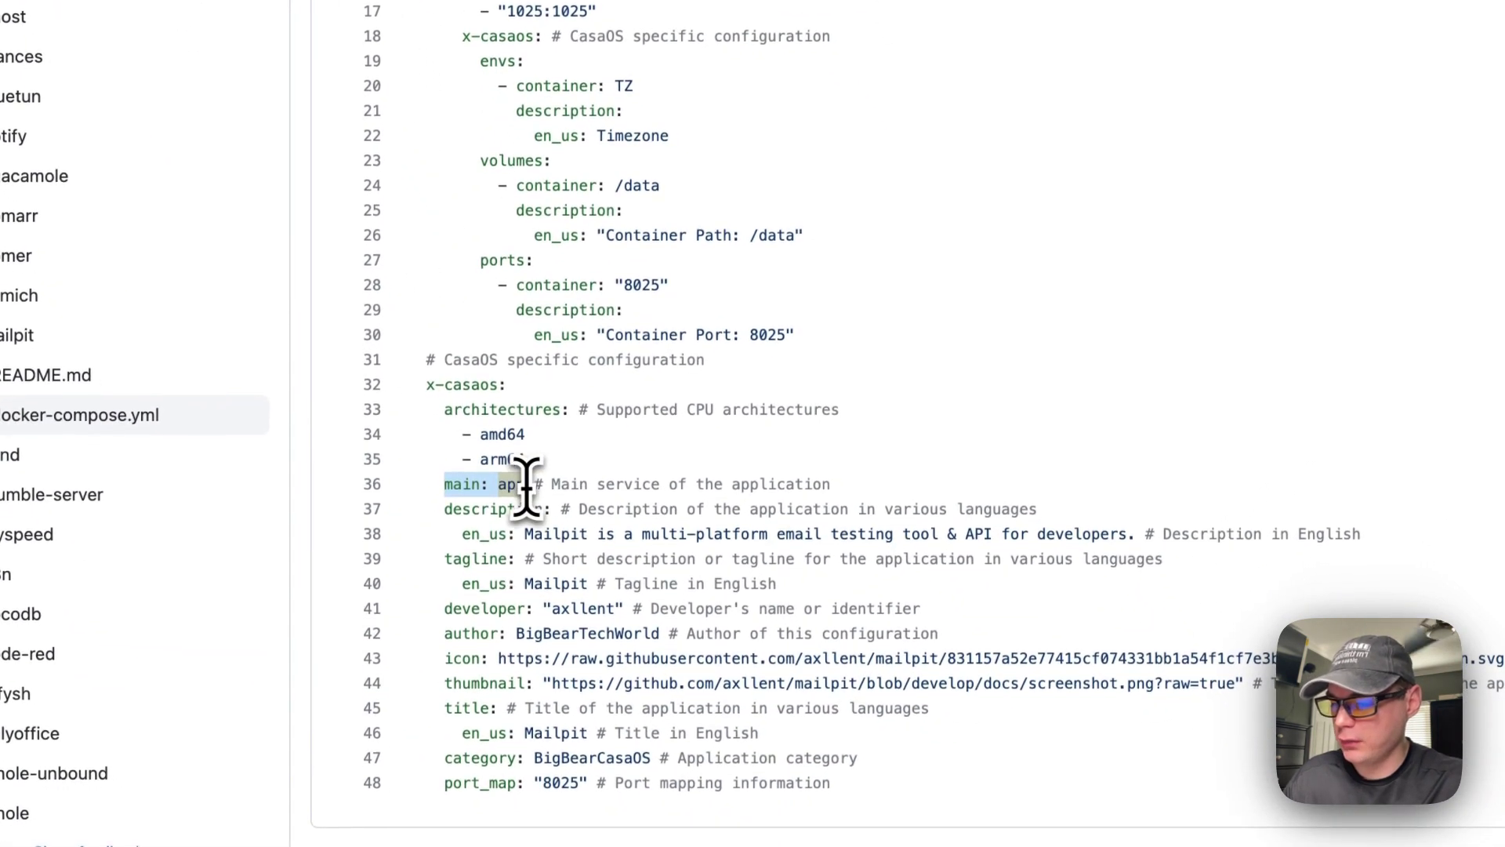
pyautogui.moveTo(443, 514); pyautogui.dragTo(1357, 537)
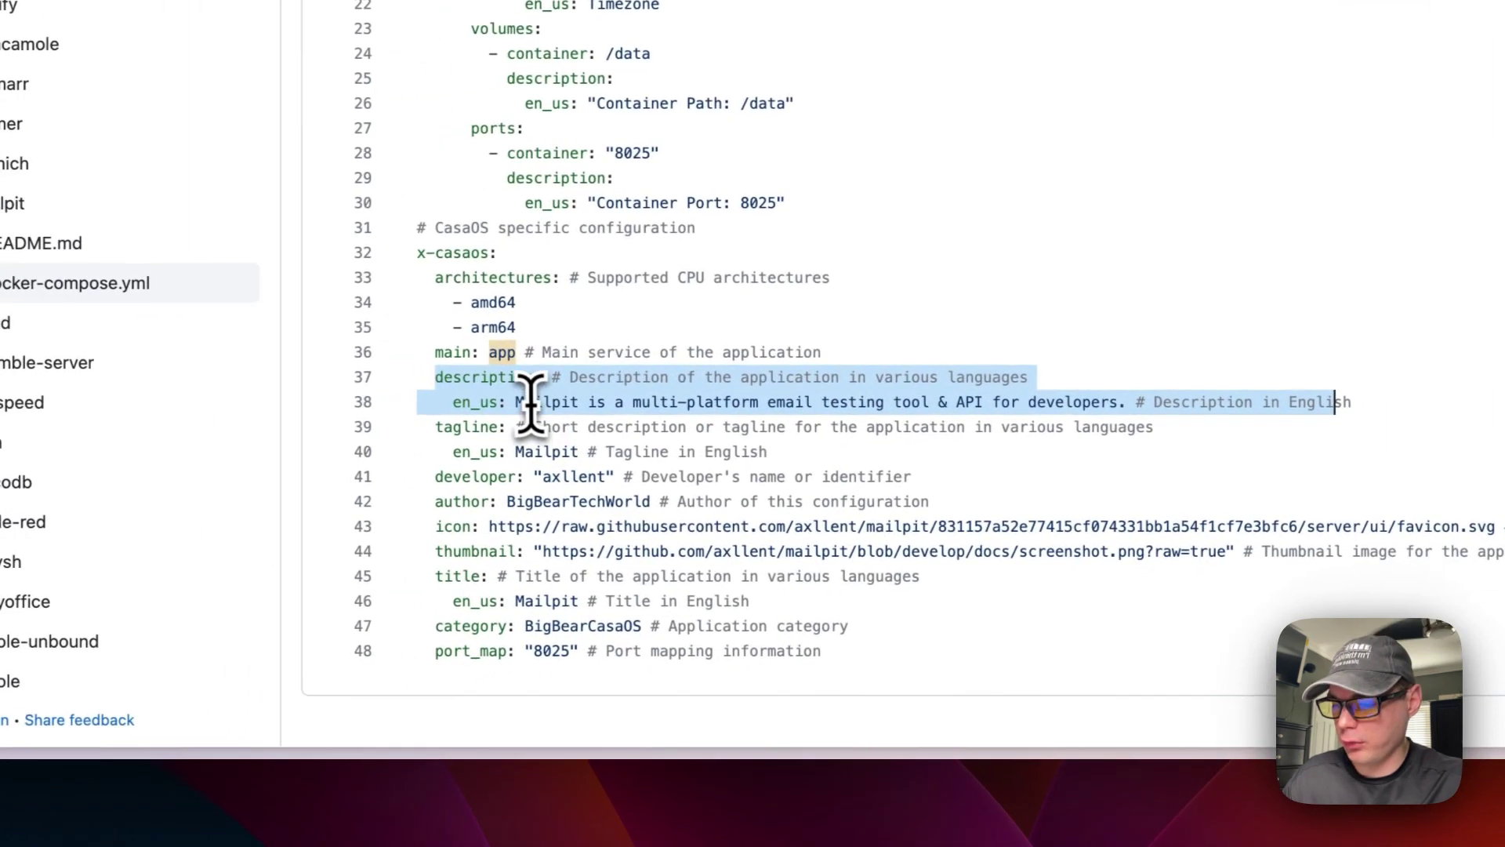
pyautogui.moveTo(433, 428); pyautogui.dragTo(798, 440)
pyautogui.moveTo(437, 476); pyautogui.dragTo(955, 471)
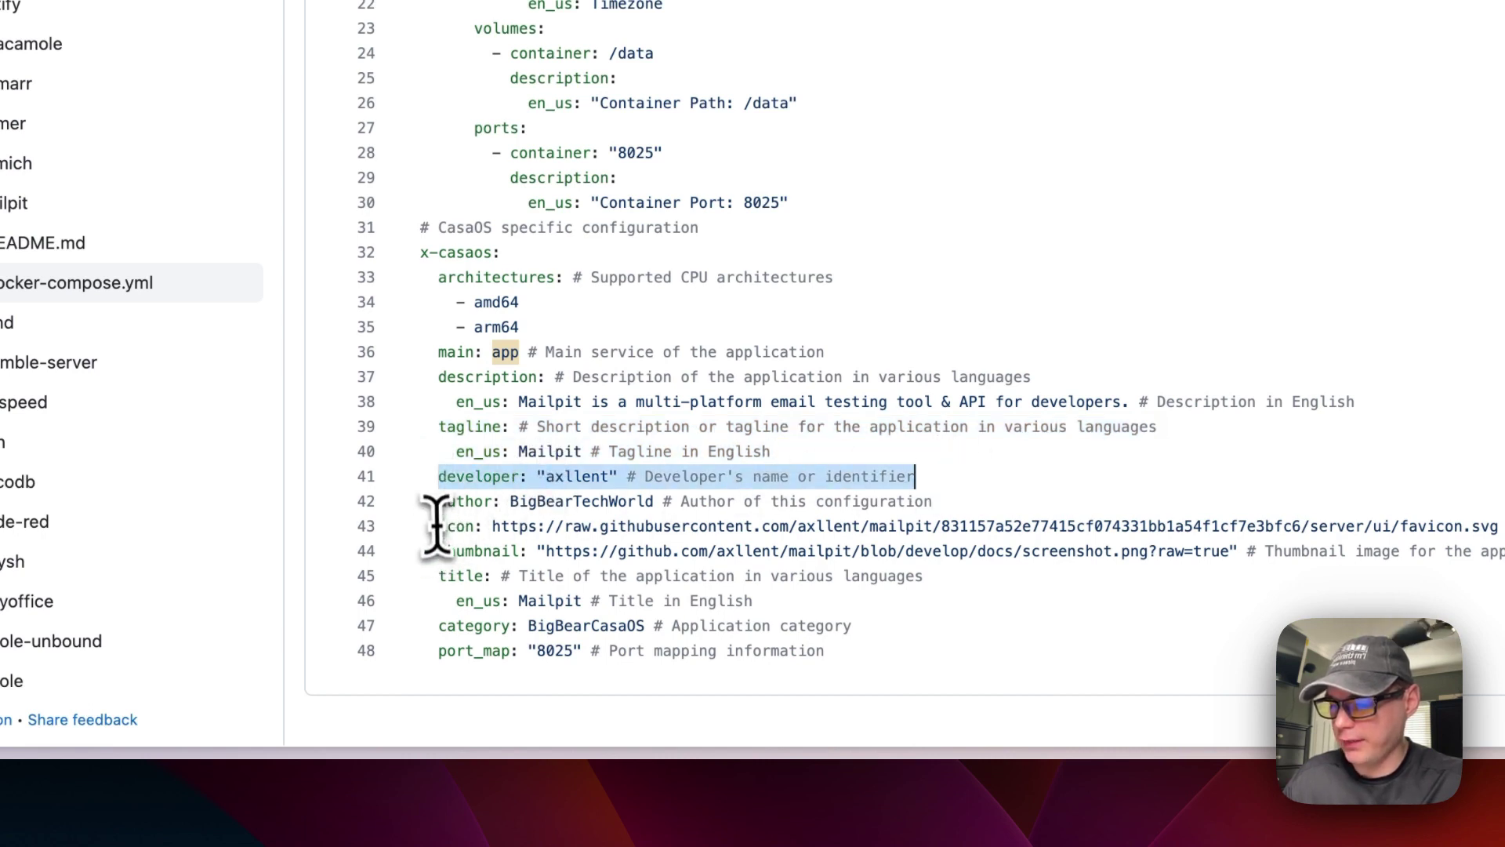
pyautogui.moveTo(437, 502); pyautogui.dragTo(899, 502)
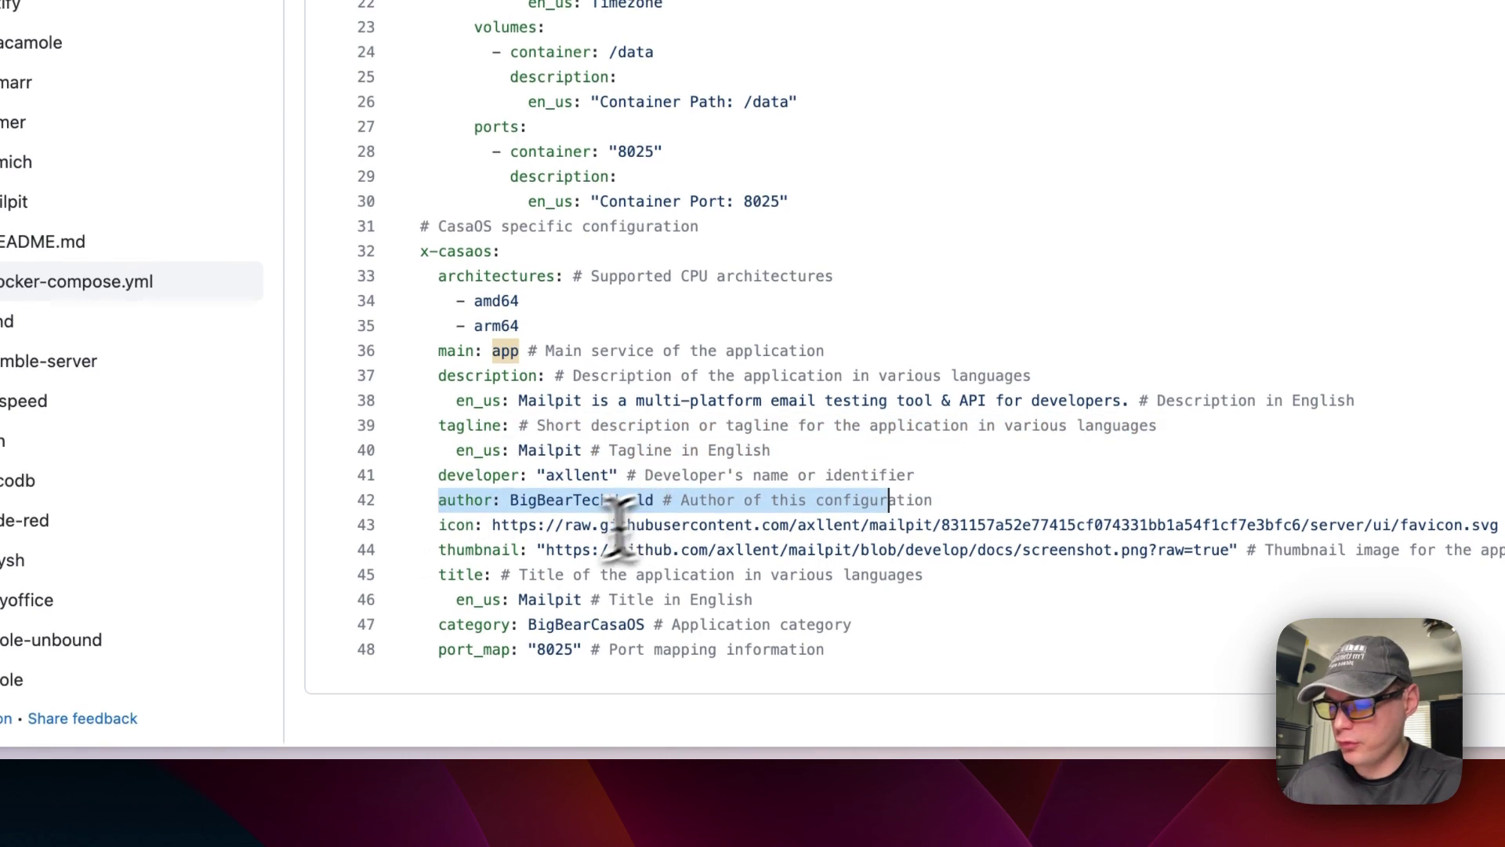
pyautogui.moveTo(437, 526); pyautogui.dragTo(737, 527)
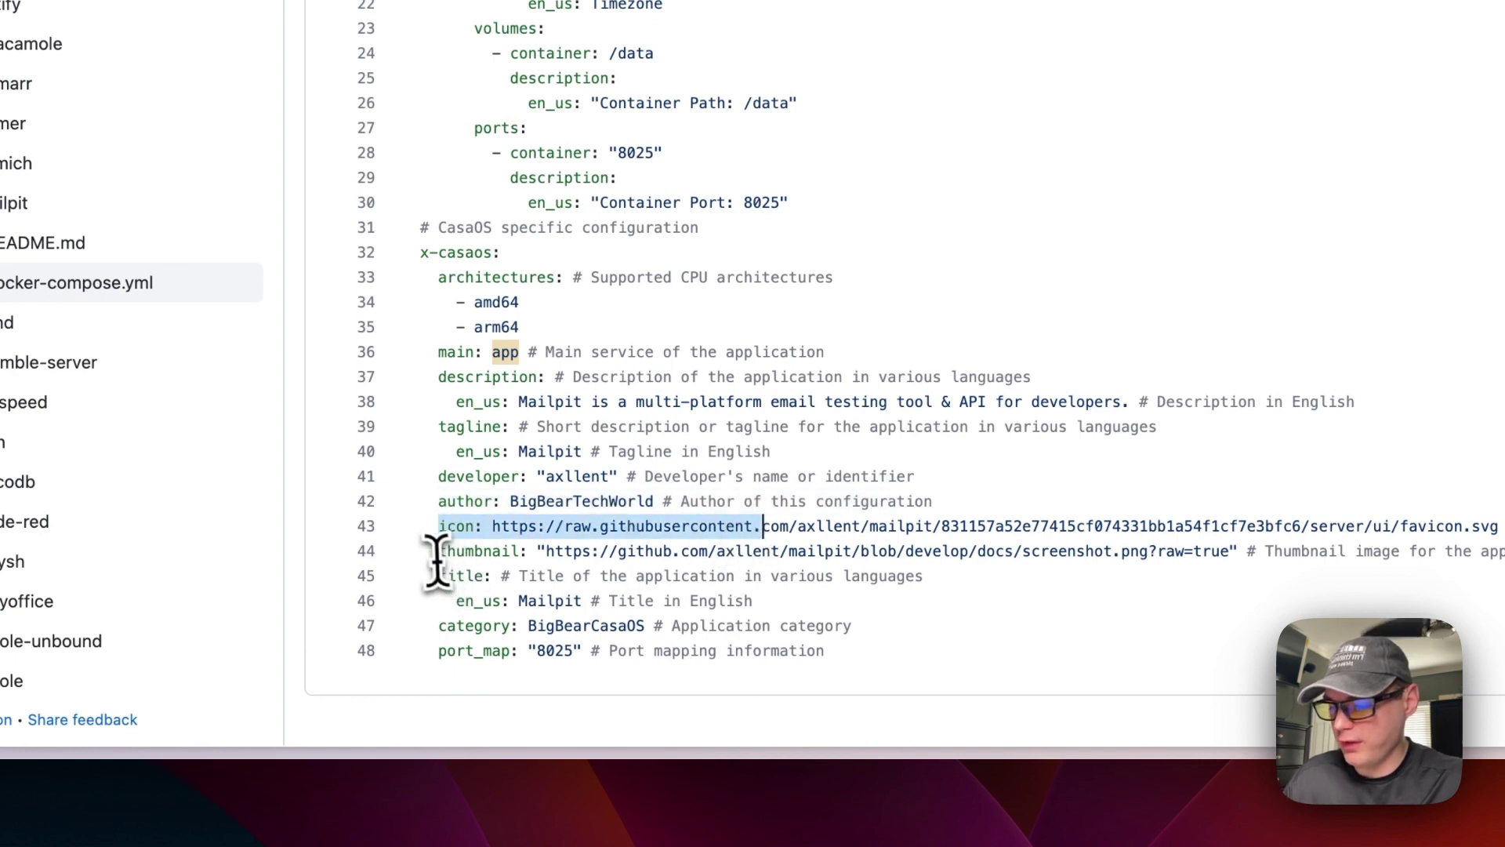
pyautogui.moveTo(439, 551); pyautogui.dragTo(907, 551)
pyautogui.press('Right')
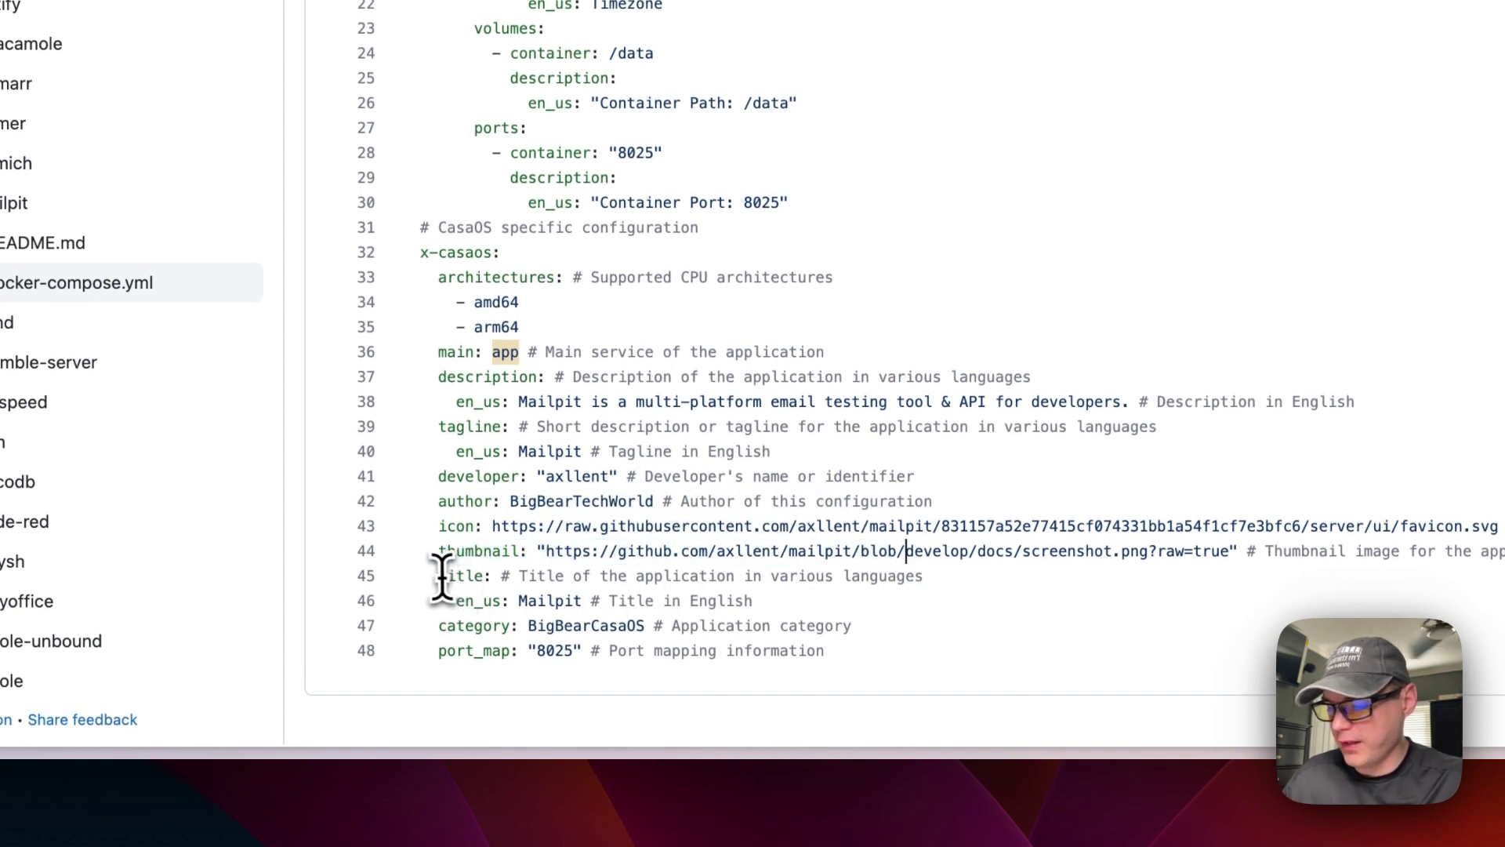
pyautogui.moveTo(581, 588); pyautogui.dragTo(586, 604)
pyautogui.moveTo(436, 624); pyautogui.dragTo(664, 642)
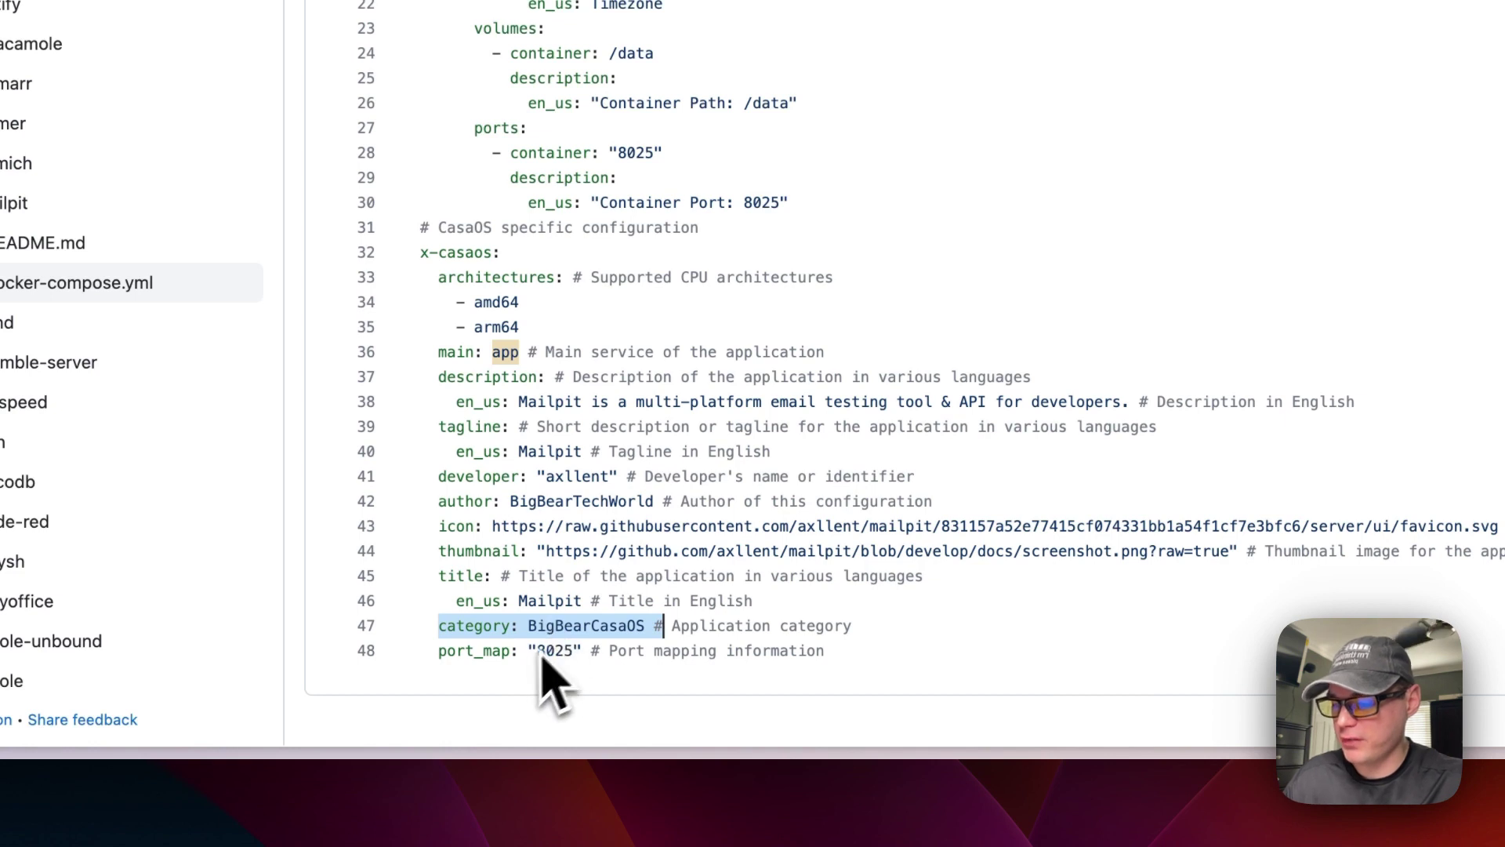
pyautogui.moveTo(439, 653); pyautogui.dragTo(913, 647)
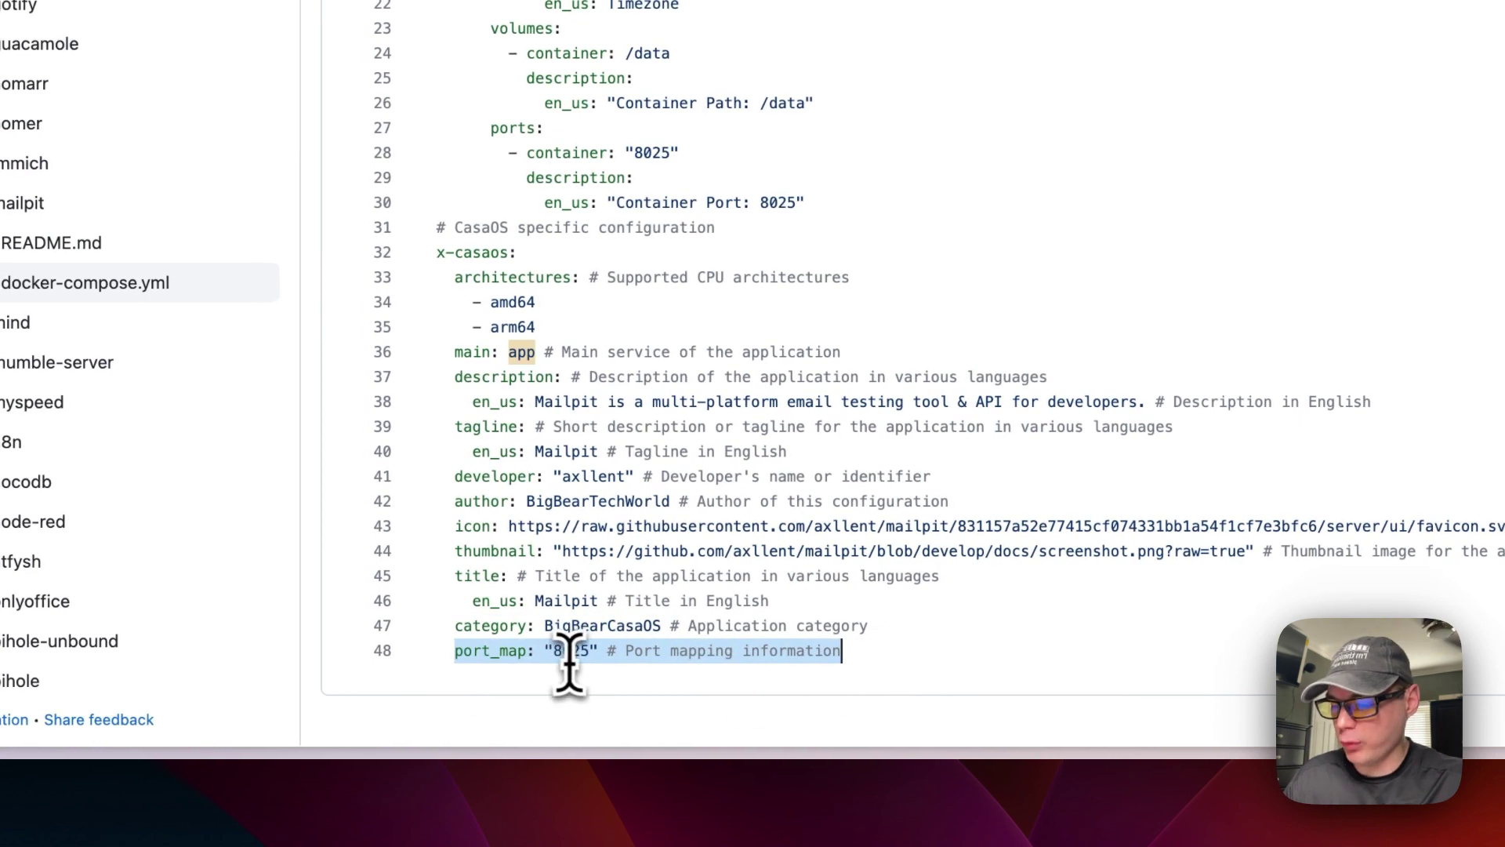
pyautogui.scroll(4, 570, 662)
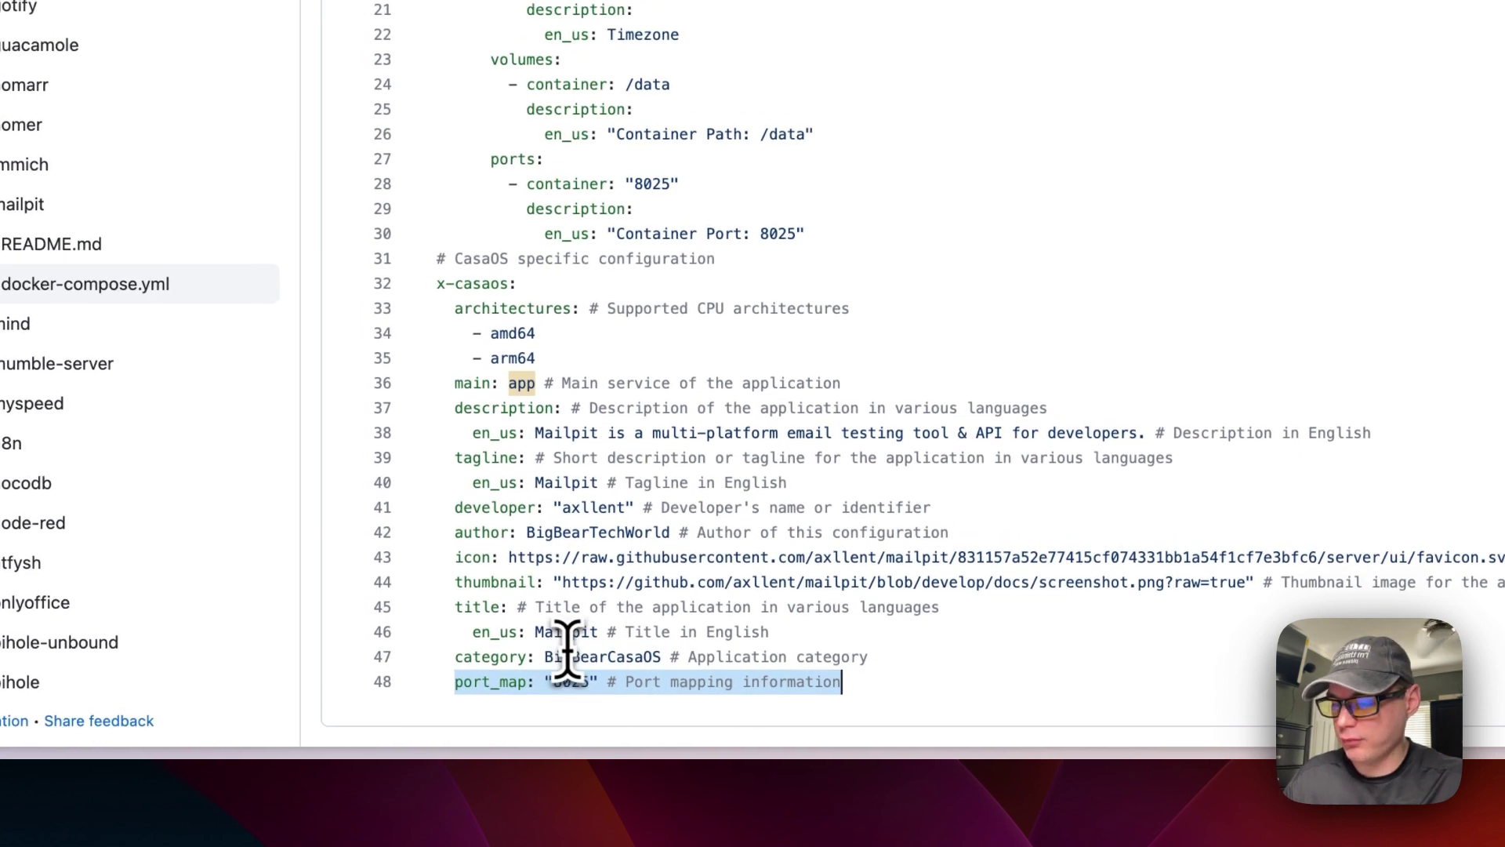
pyautogui.scroll(-5, 557, 595)
pyautogui.scroll(10, 555, 430)
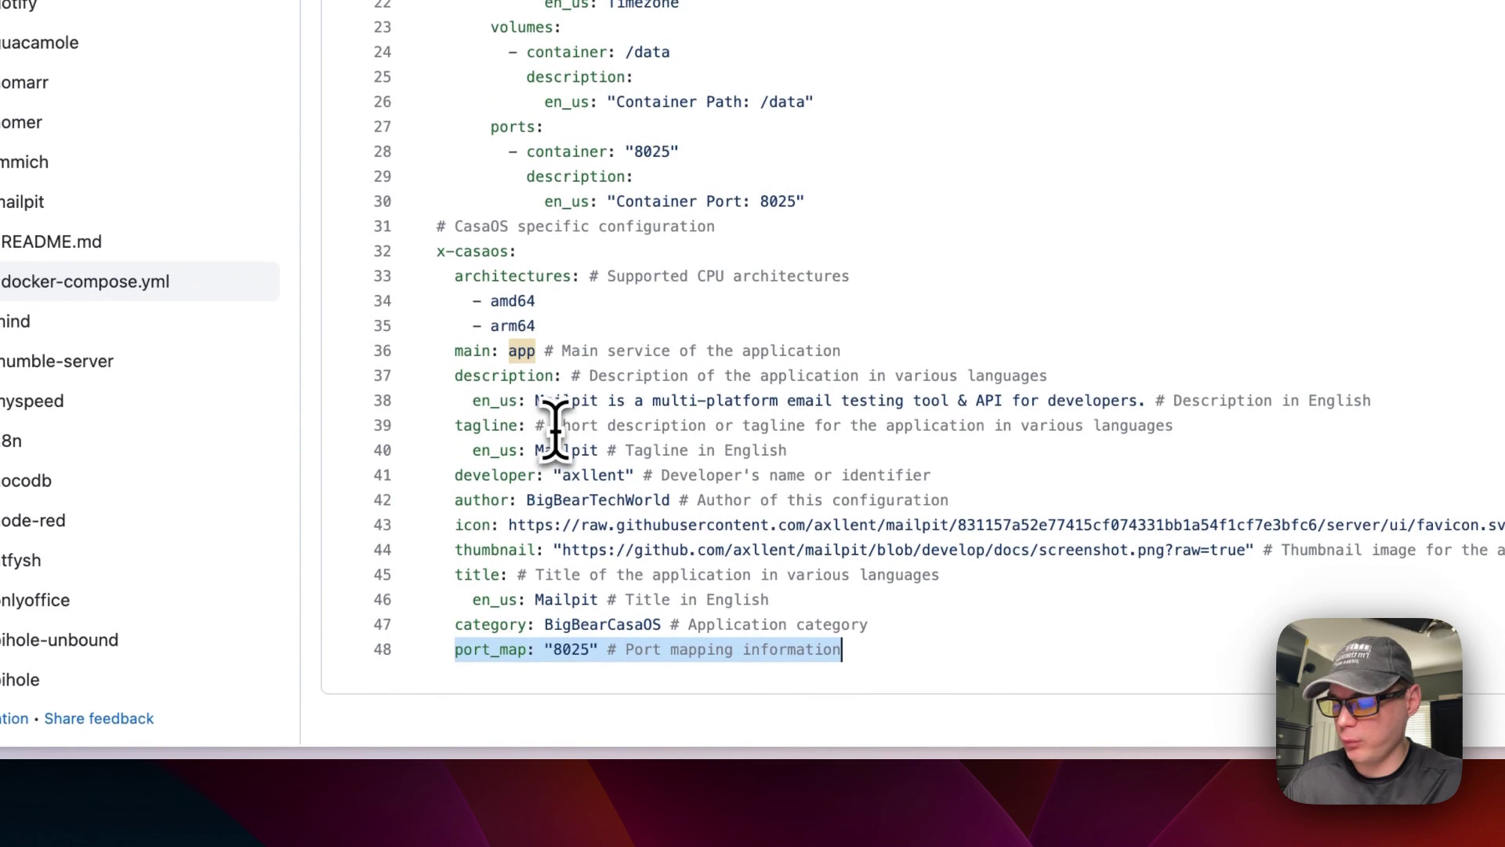
pyautogui.doubleClick(527, 351)
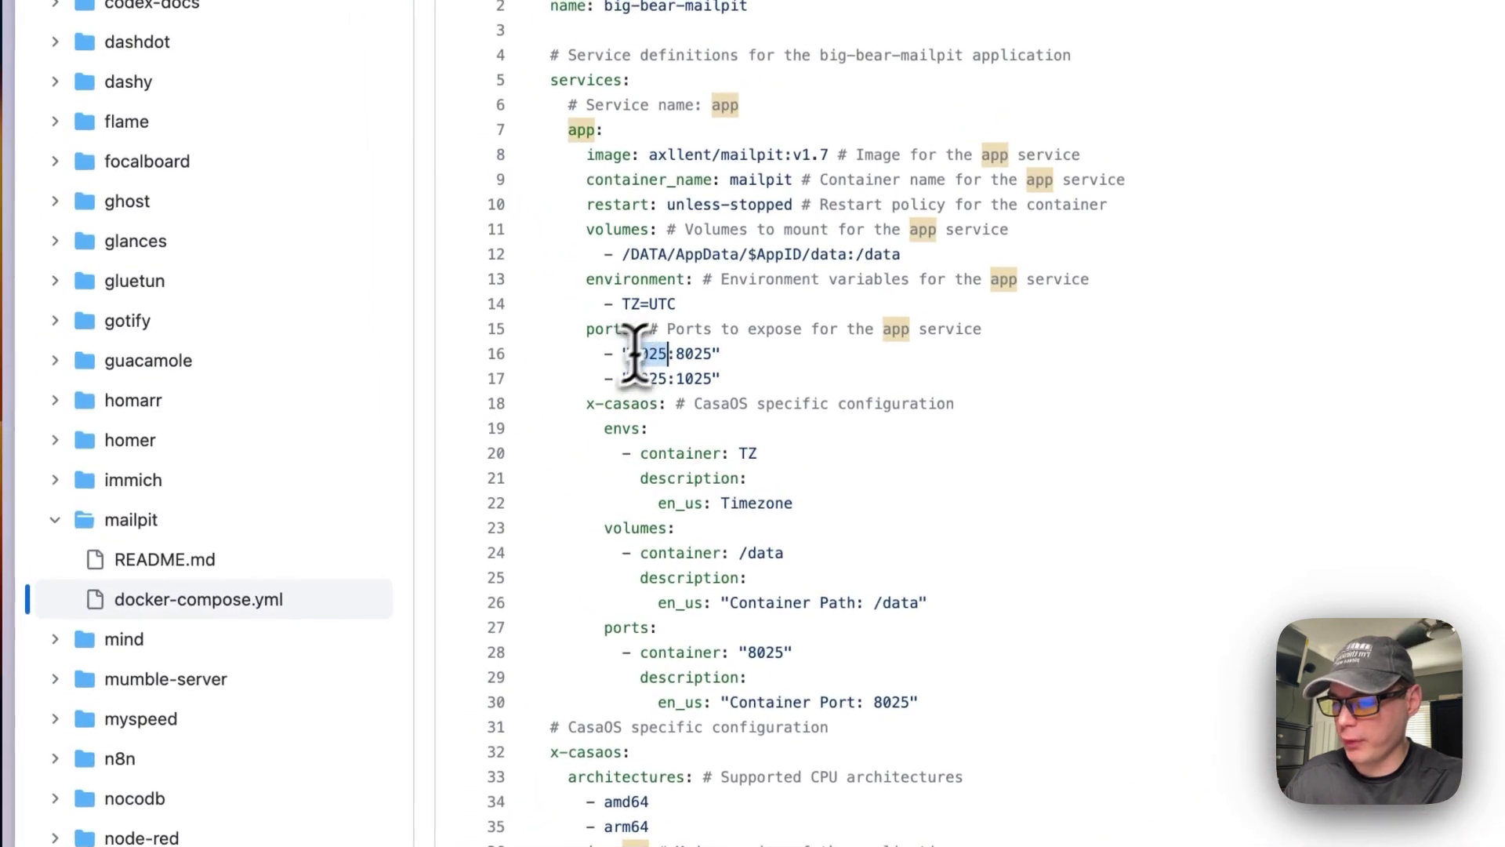
pyautogui.scroll(-3, 637, 361)
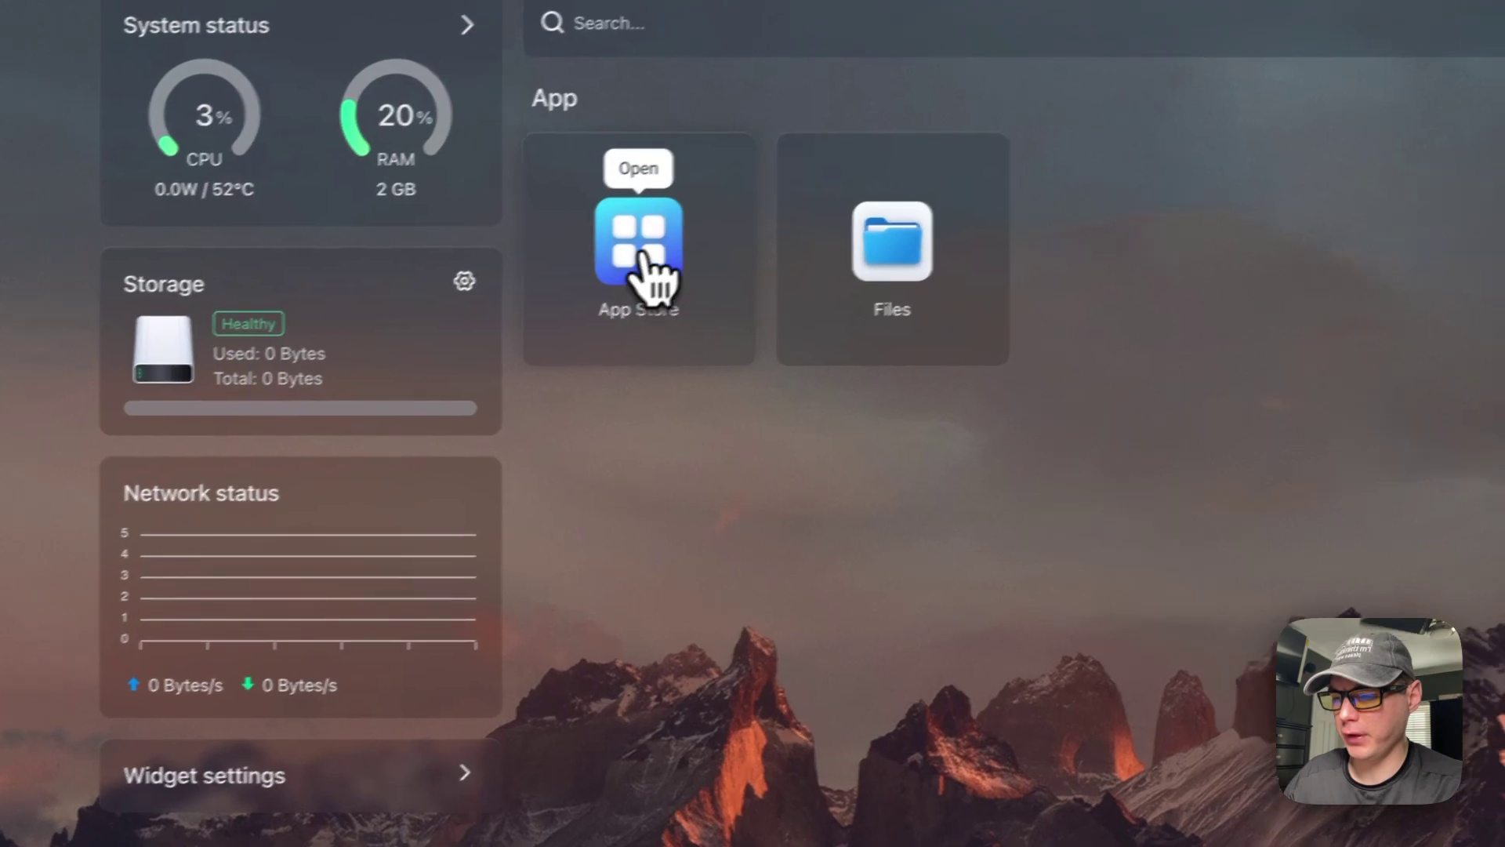
# - Search the App Store for 'mail' and install Mailpit
pyautogui.click(651, 259)
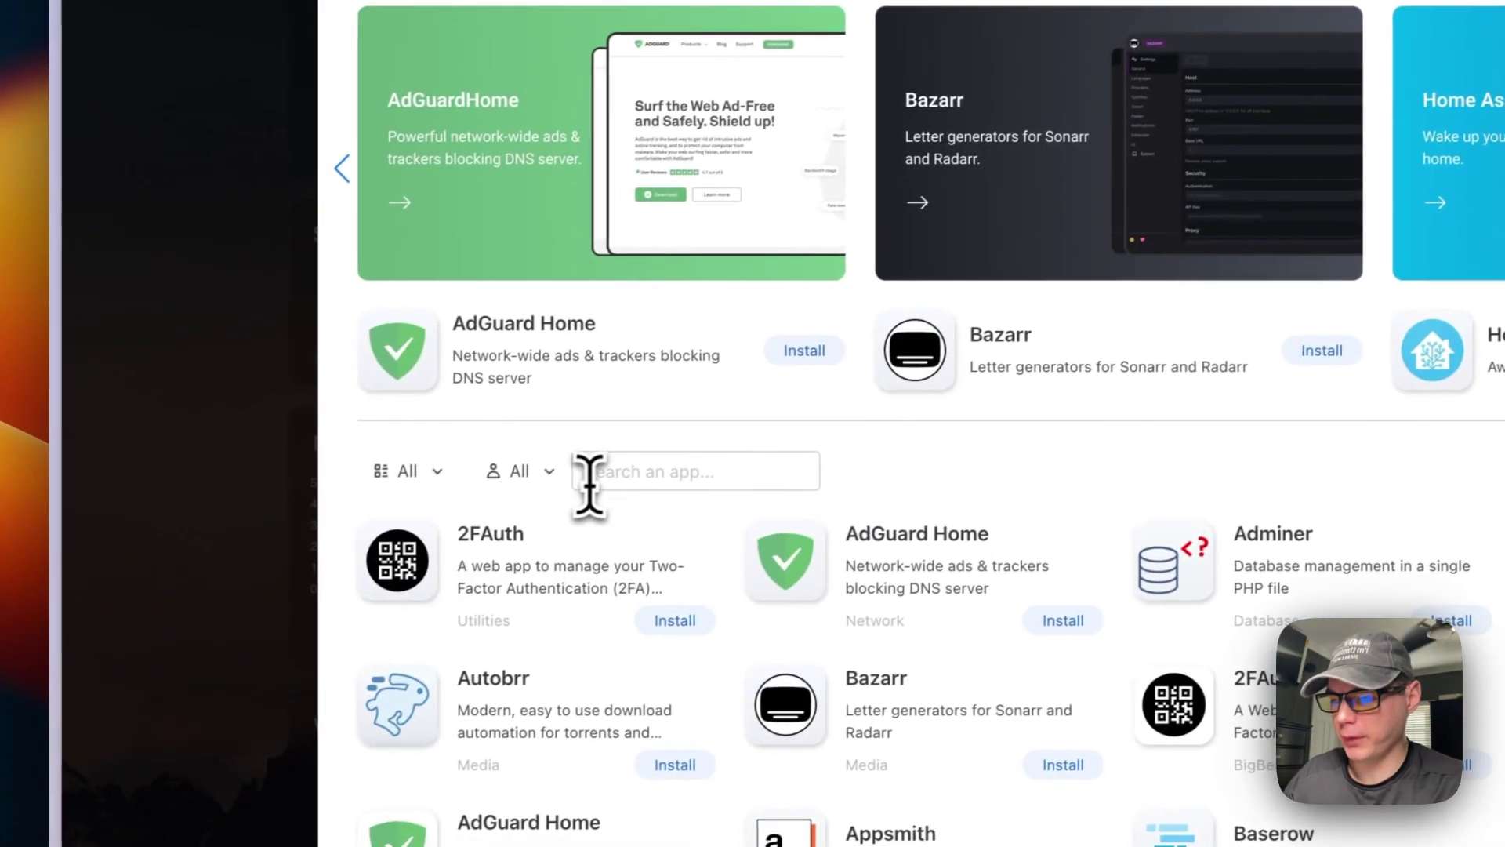
pyautogui.write('mail')
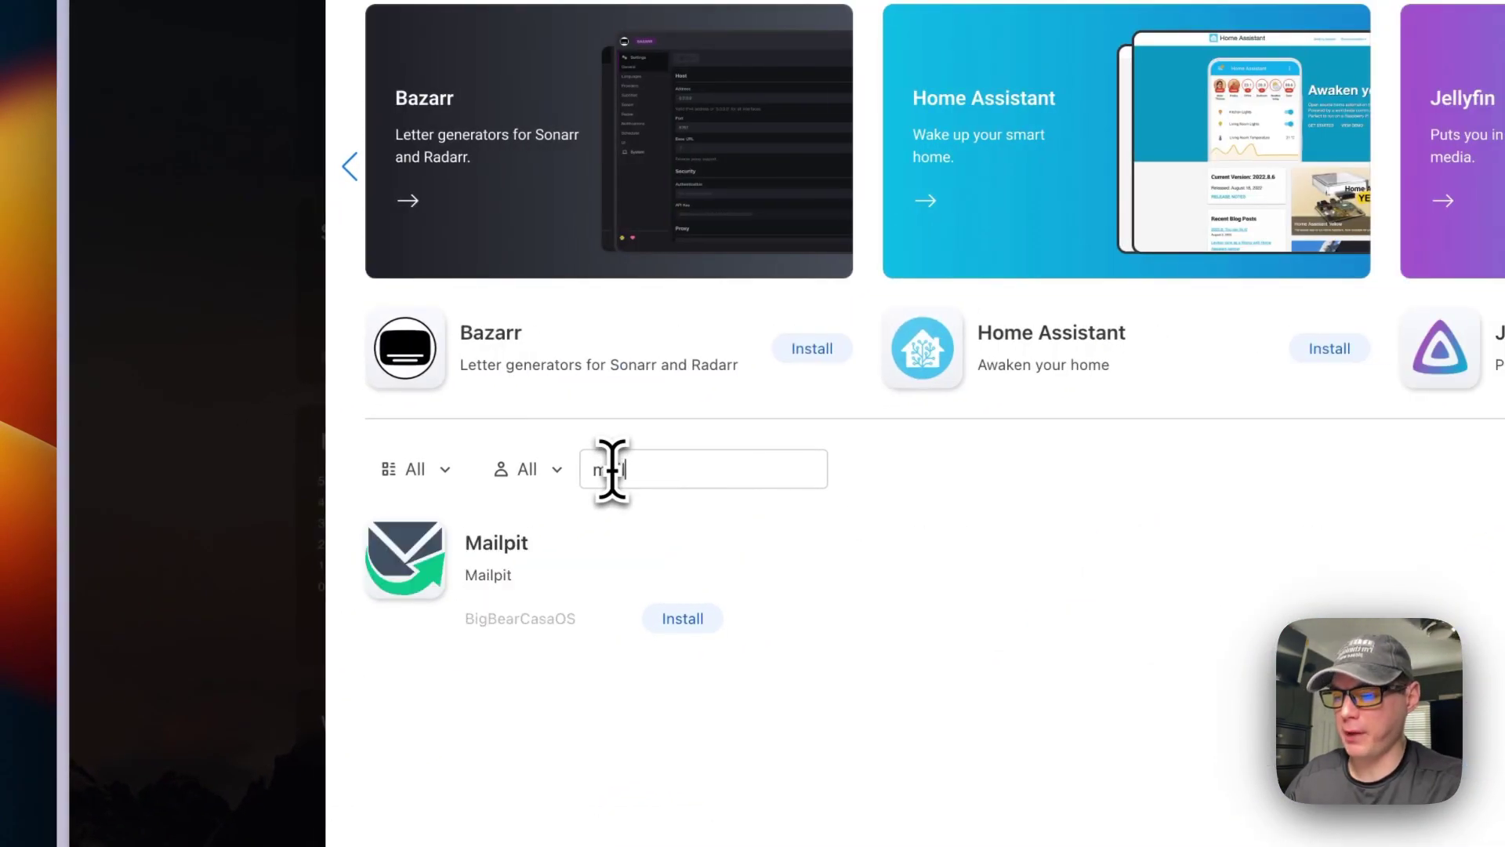
pyautogui.click(470, 600)
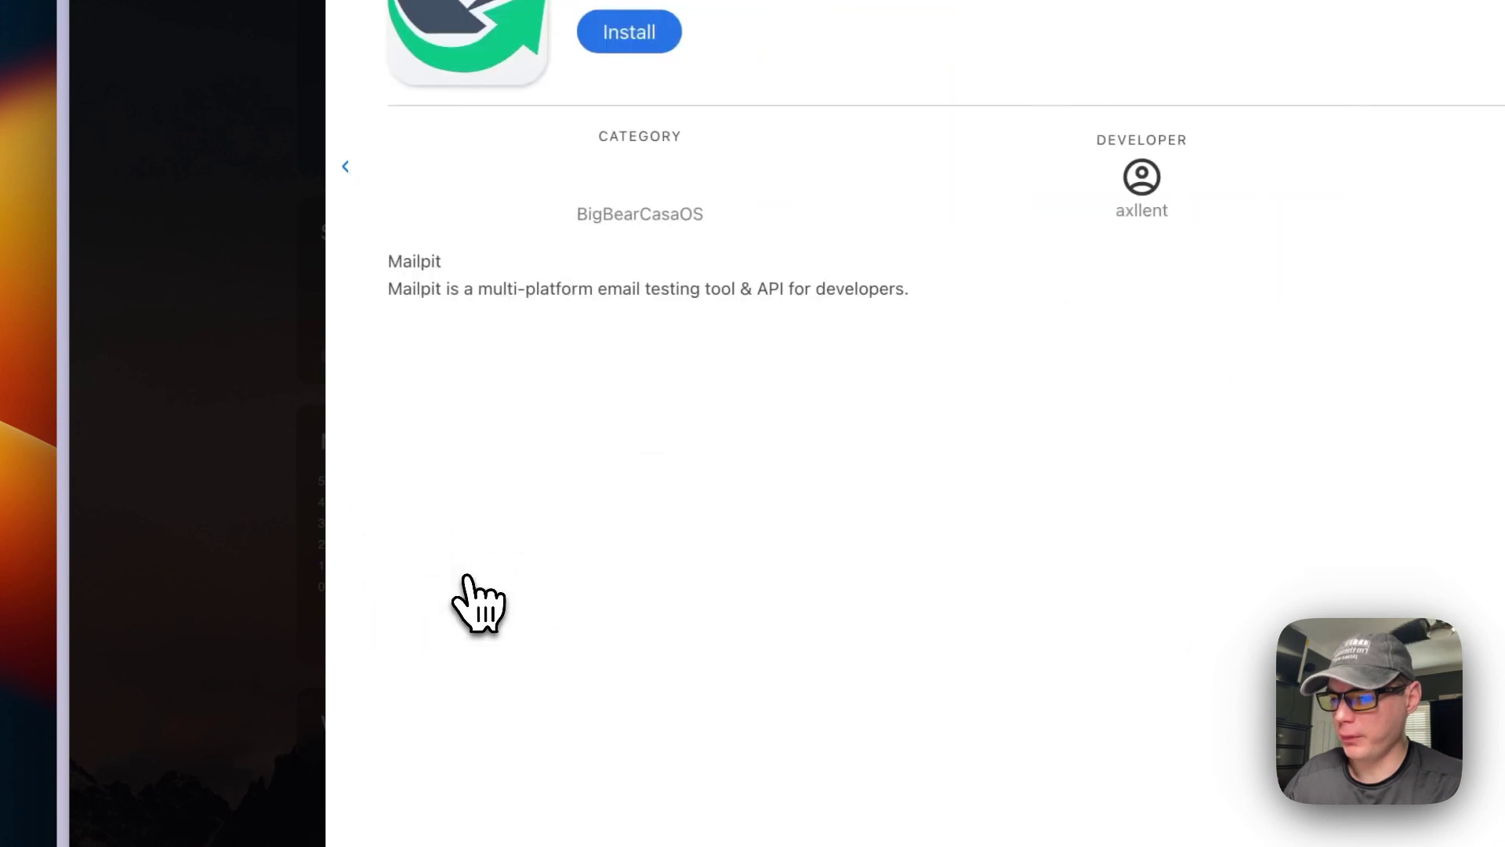
pyautogui.click(598, 39)
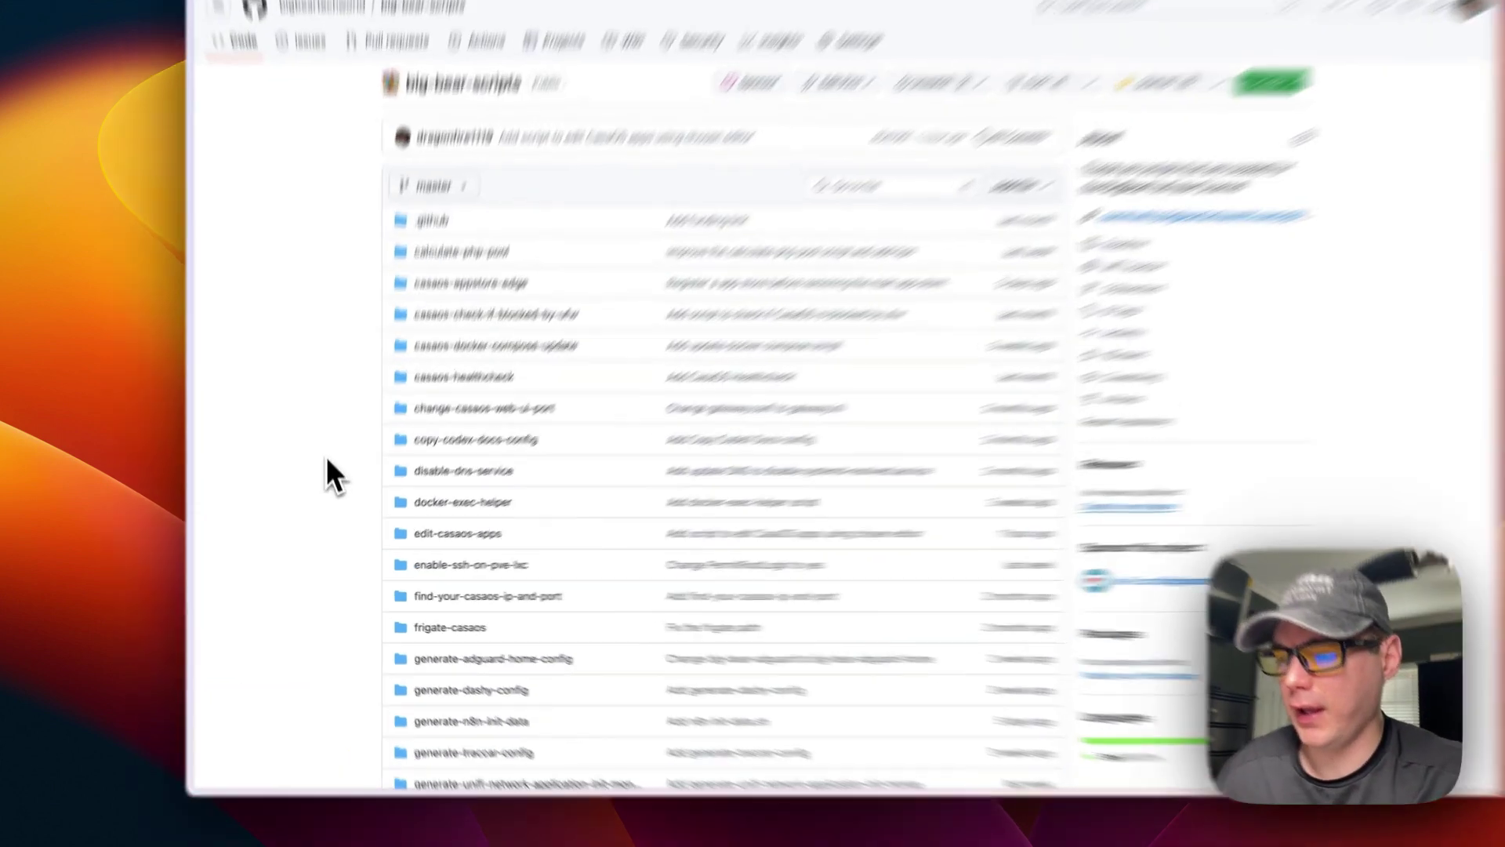
# - Open the test-smtp-connection folder's run.sh script
pyautogui.scroll(-7, 331, 482)
pyautogui.scroll(-4, 321, 400)
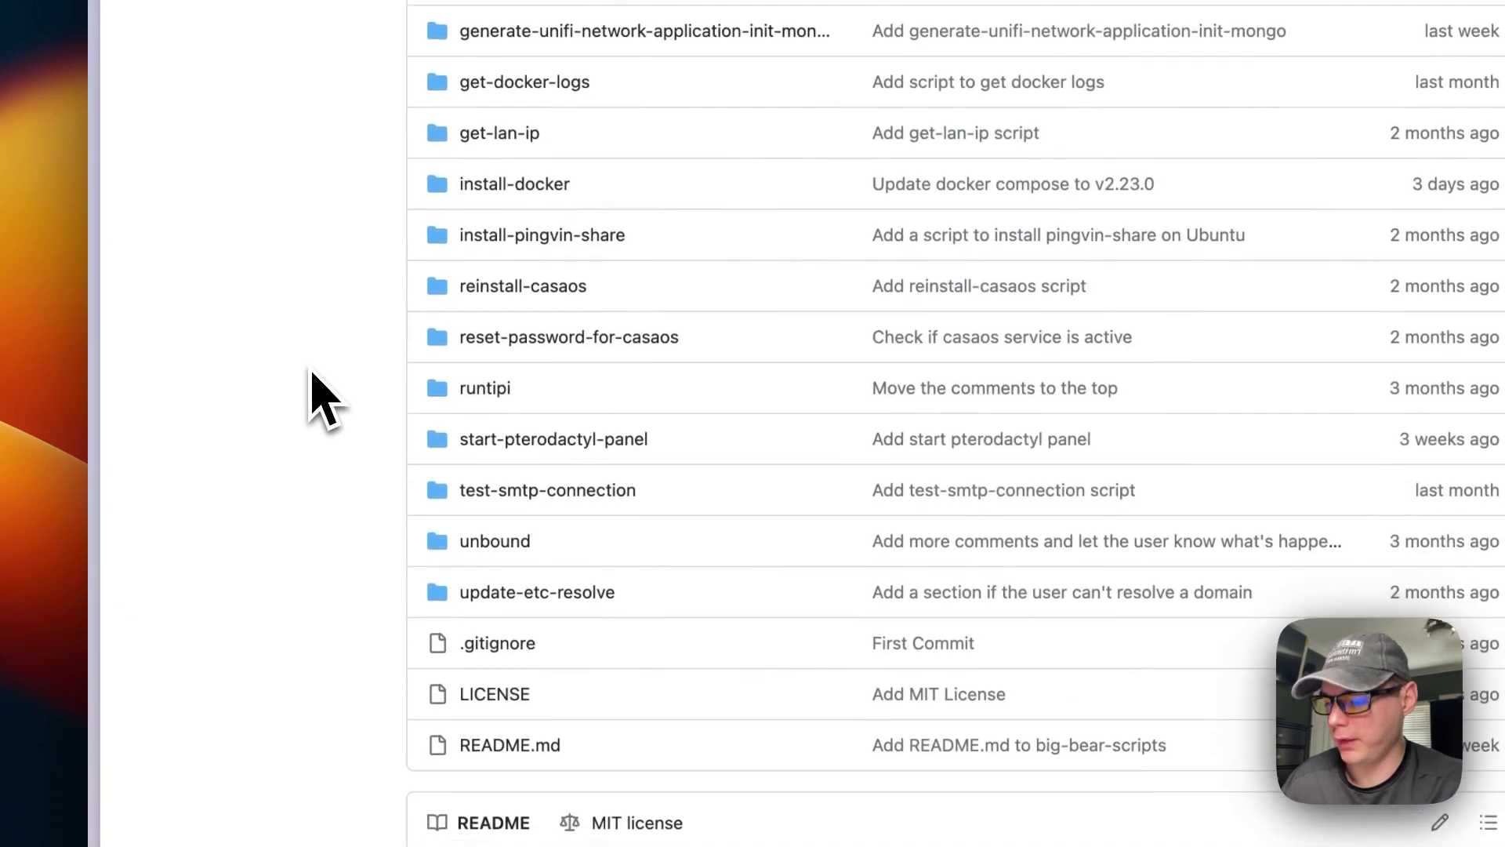
pyautogui.click(485, 491)
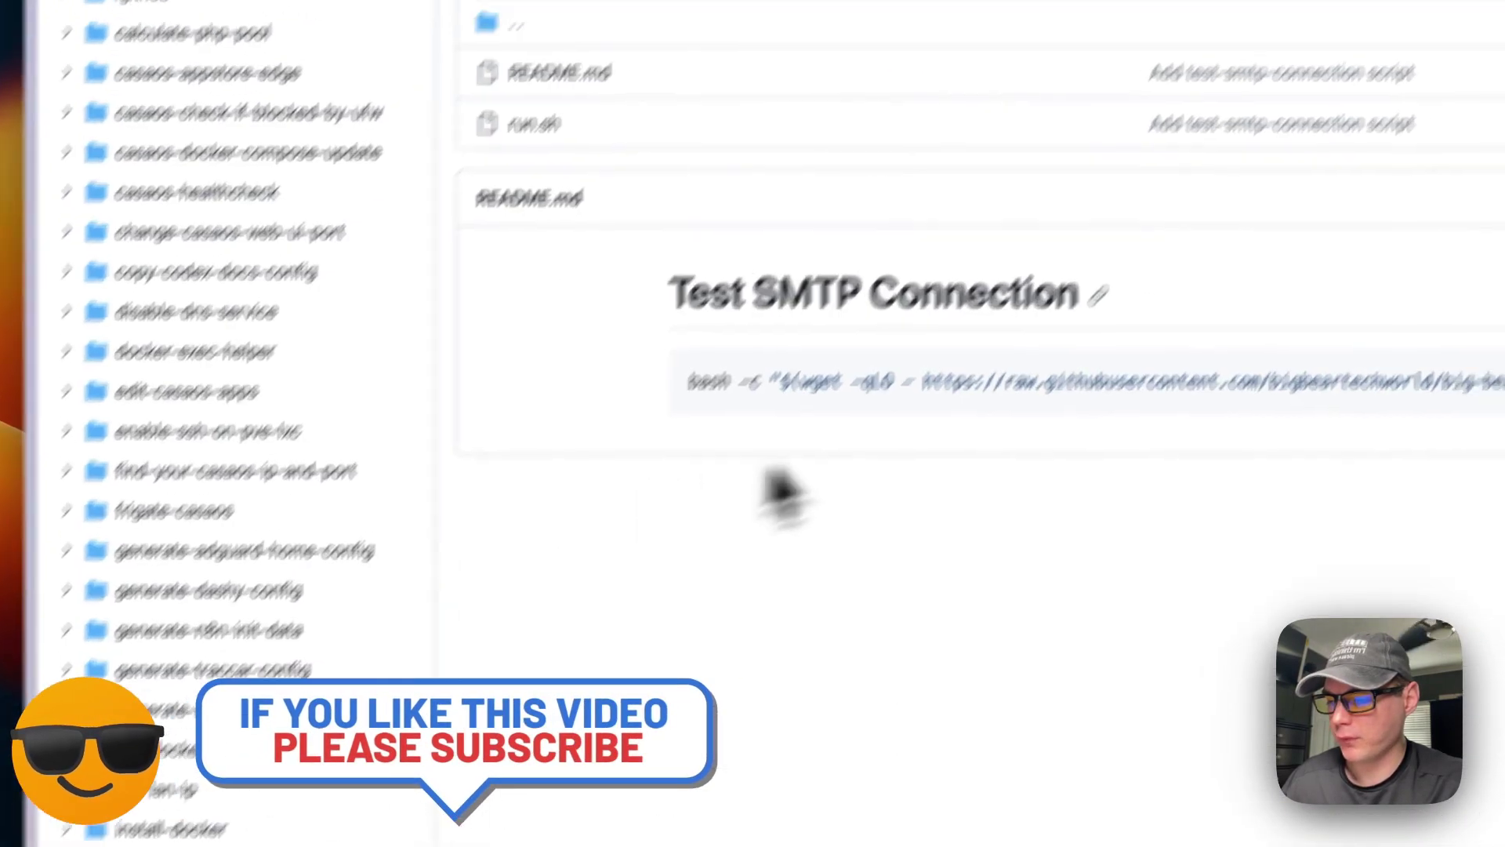
pyautogui.click(421, 250)
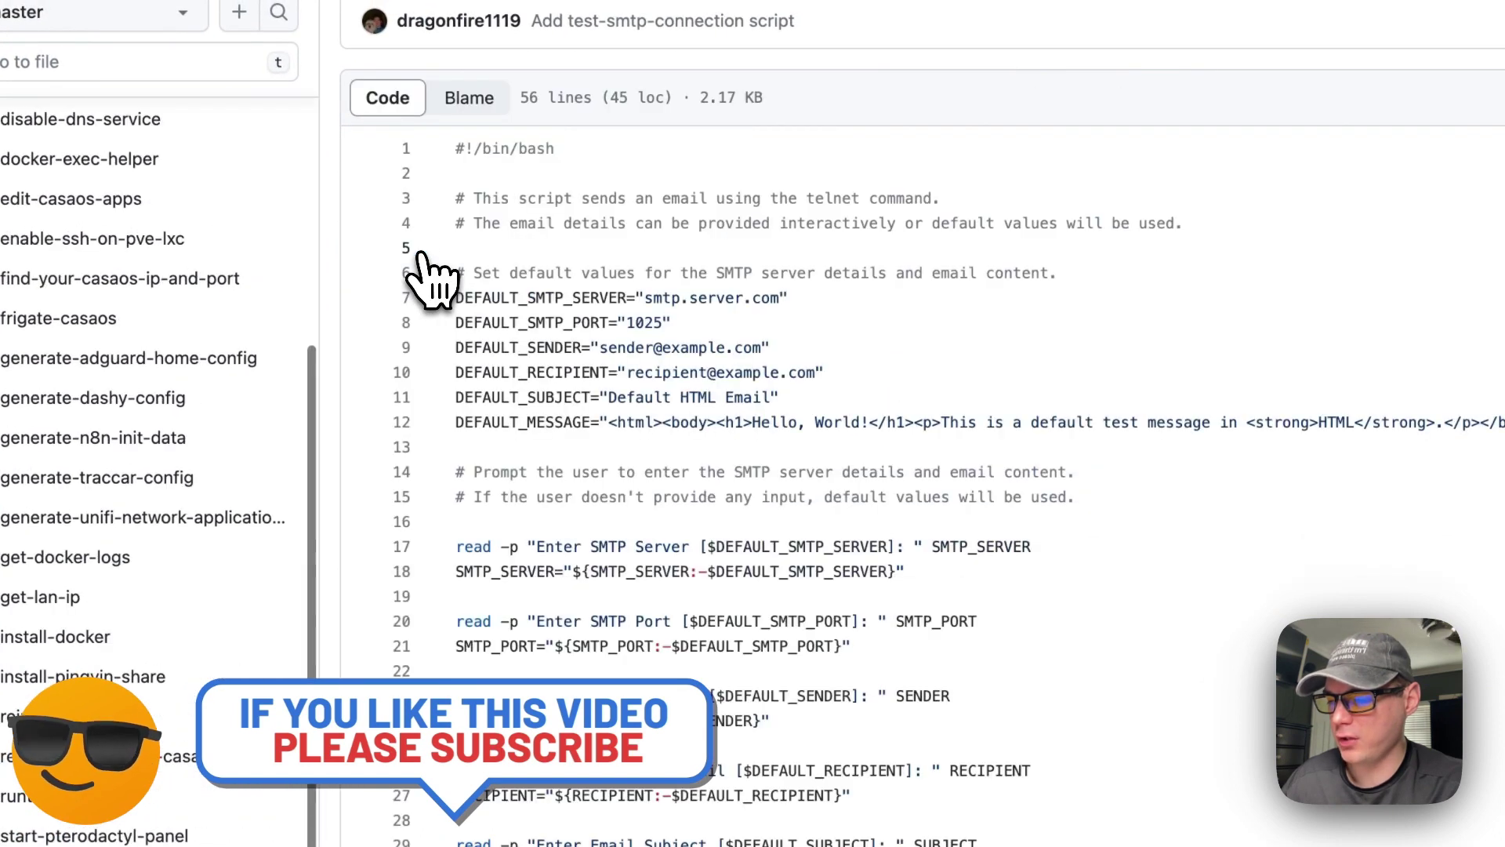
pyautogui.scroll(-1, 556, 282)
# - Highlight run.sh's default SMTP and email values, DEFAULT_MESSAGE HTML body and interactive prompts
pyautogui.moveTo(461, 258); pyautogui.dragTo(1413, 404)
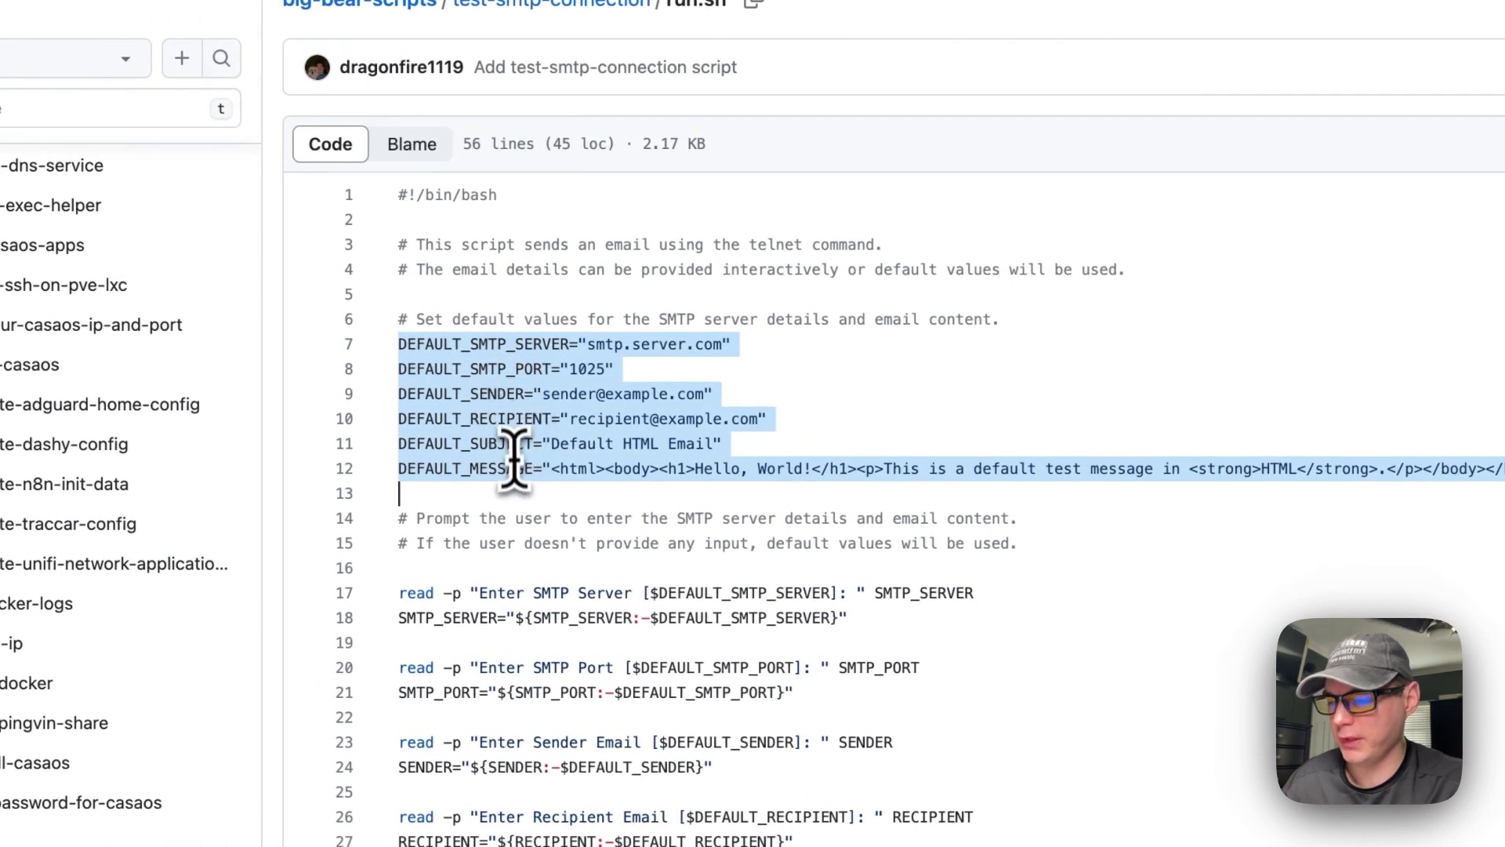
pyautogui.doubleClick(443, 470)
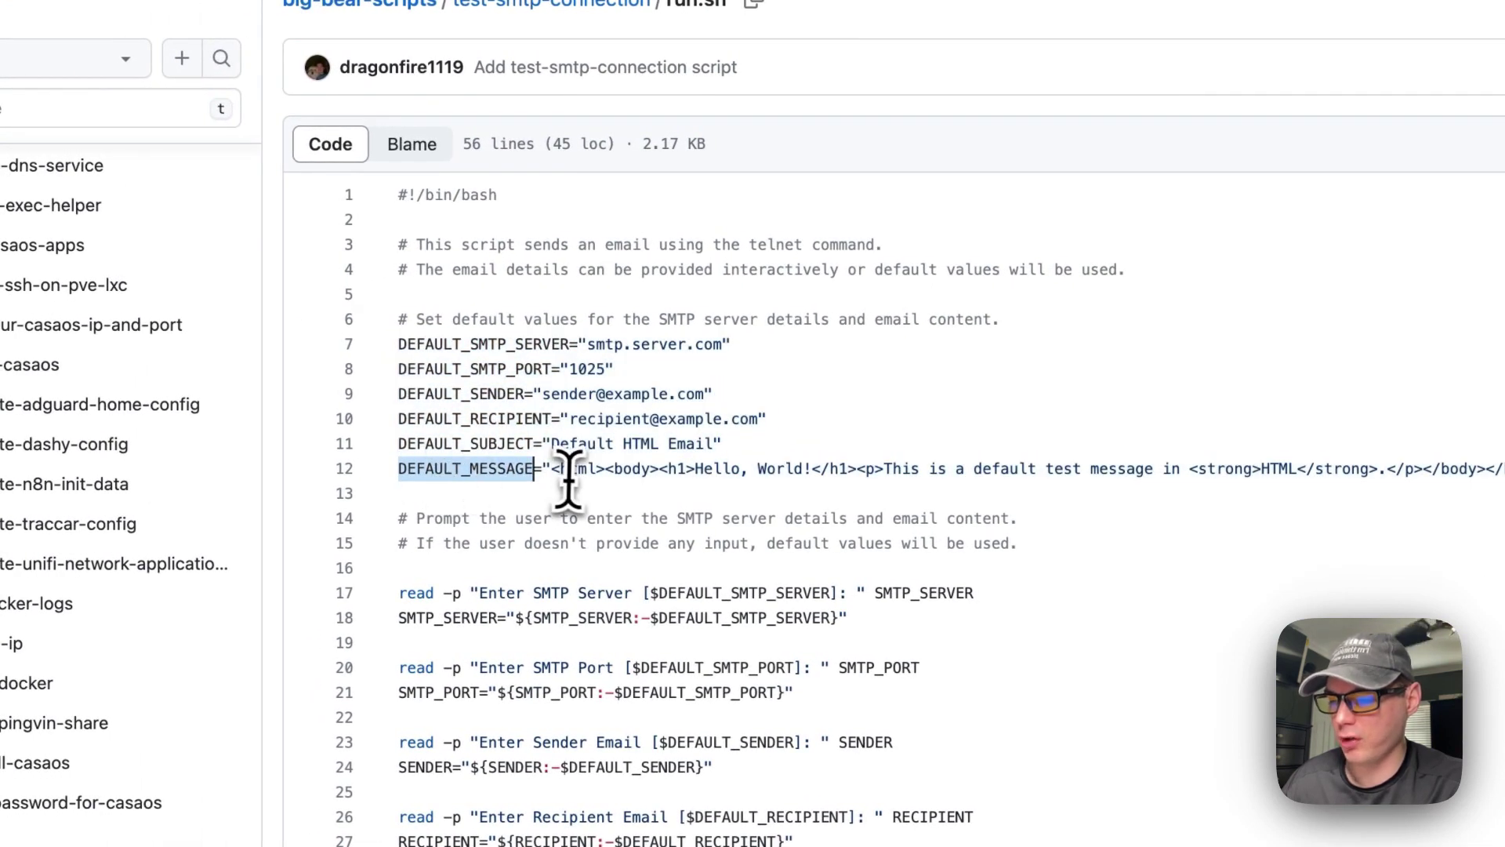
pyautogui.moveTo(554, 469); pyautogui.dragTo(1501, 469)
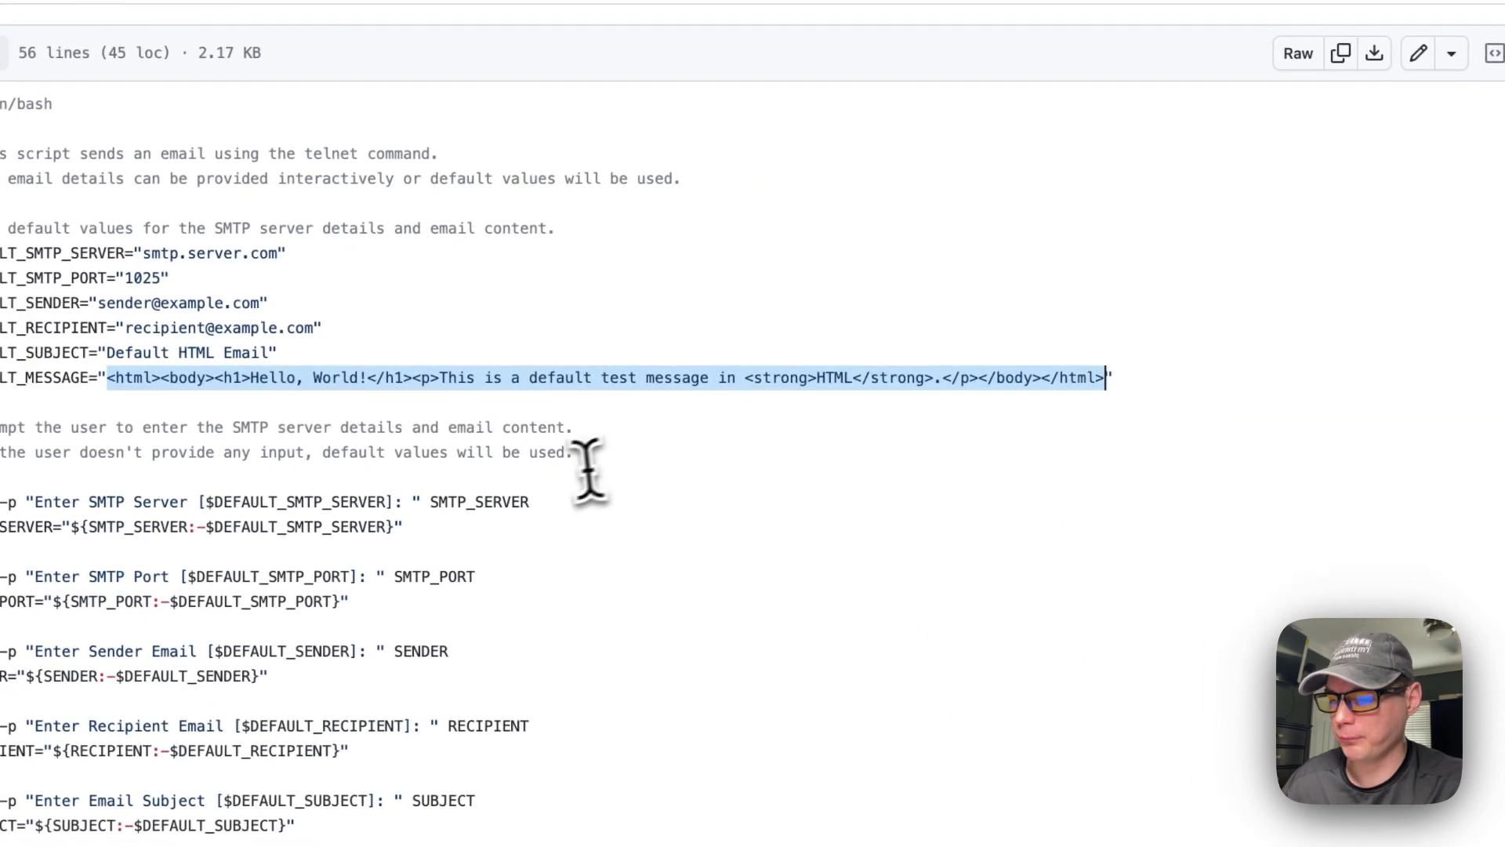
pyautogui.scroll(-5, 588, 471)
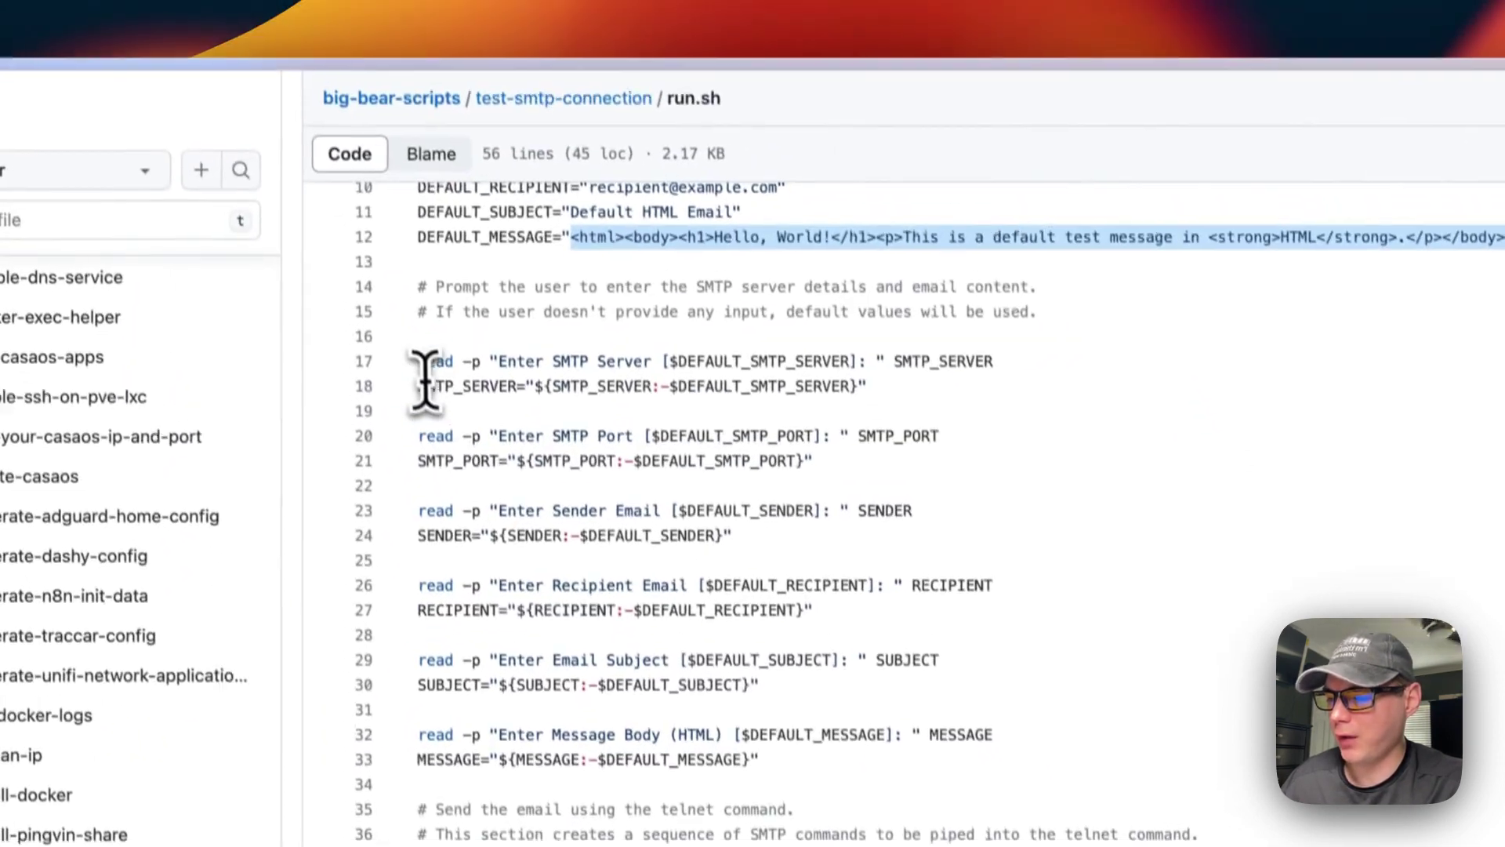
pyautogui.moveTo(360, 192); pyautogui.dragTo(787, 635)
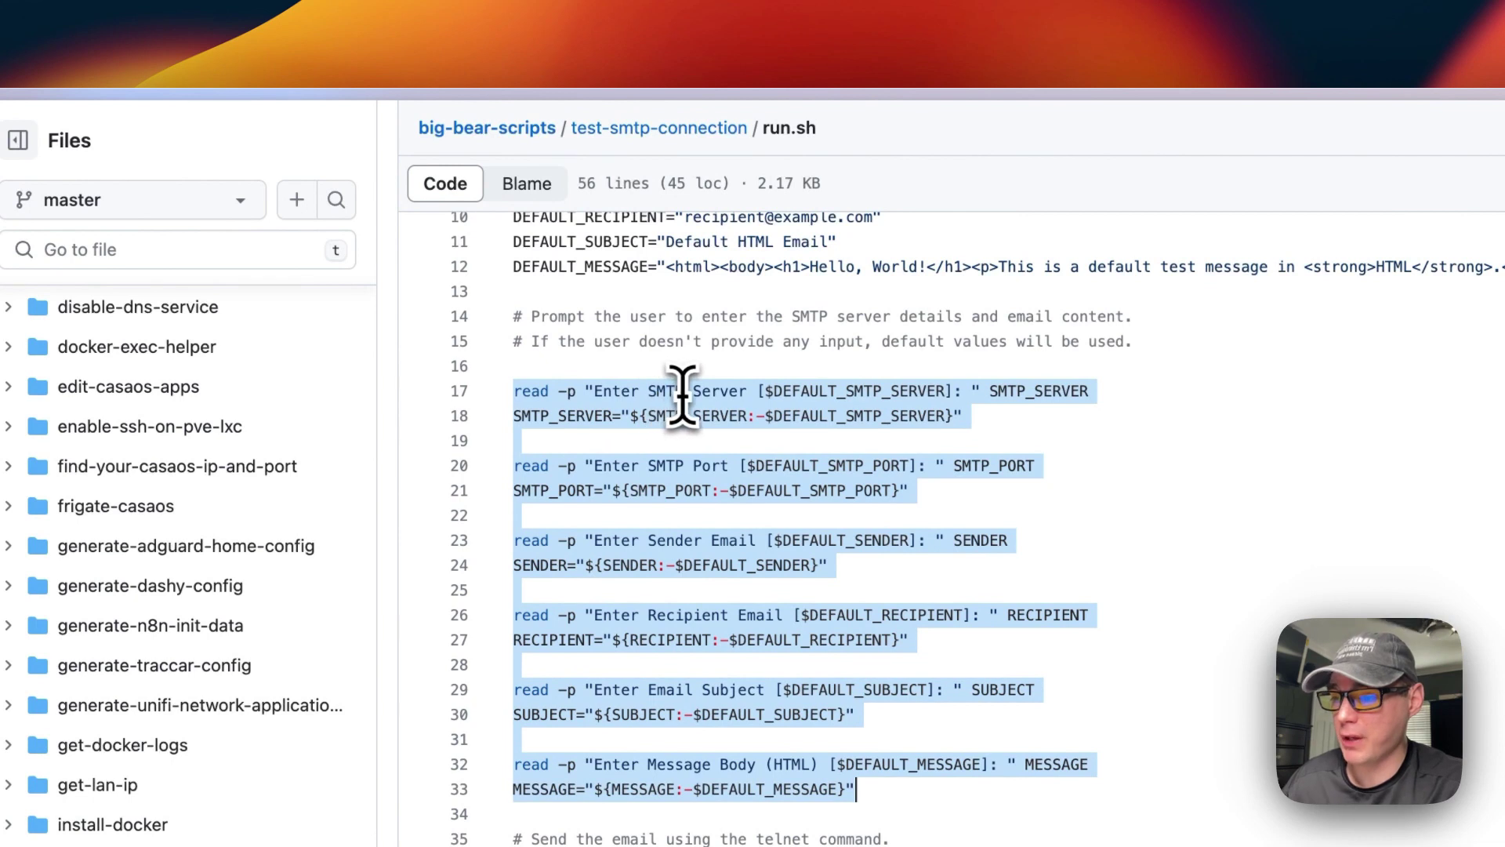
pyautogui.click(702, 391)
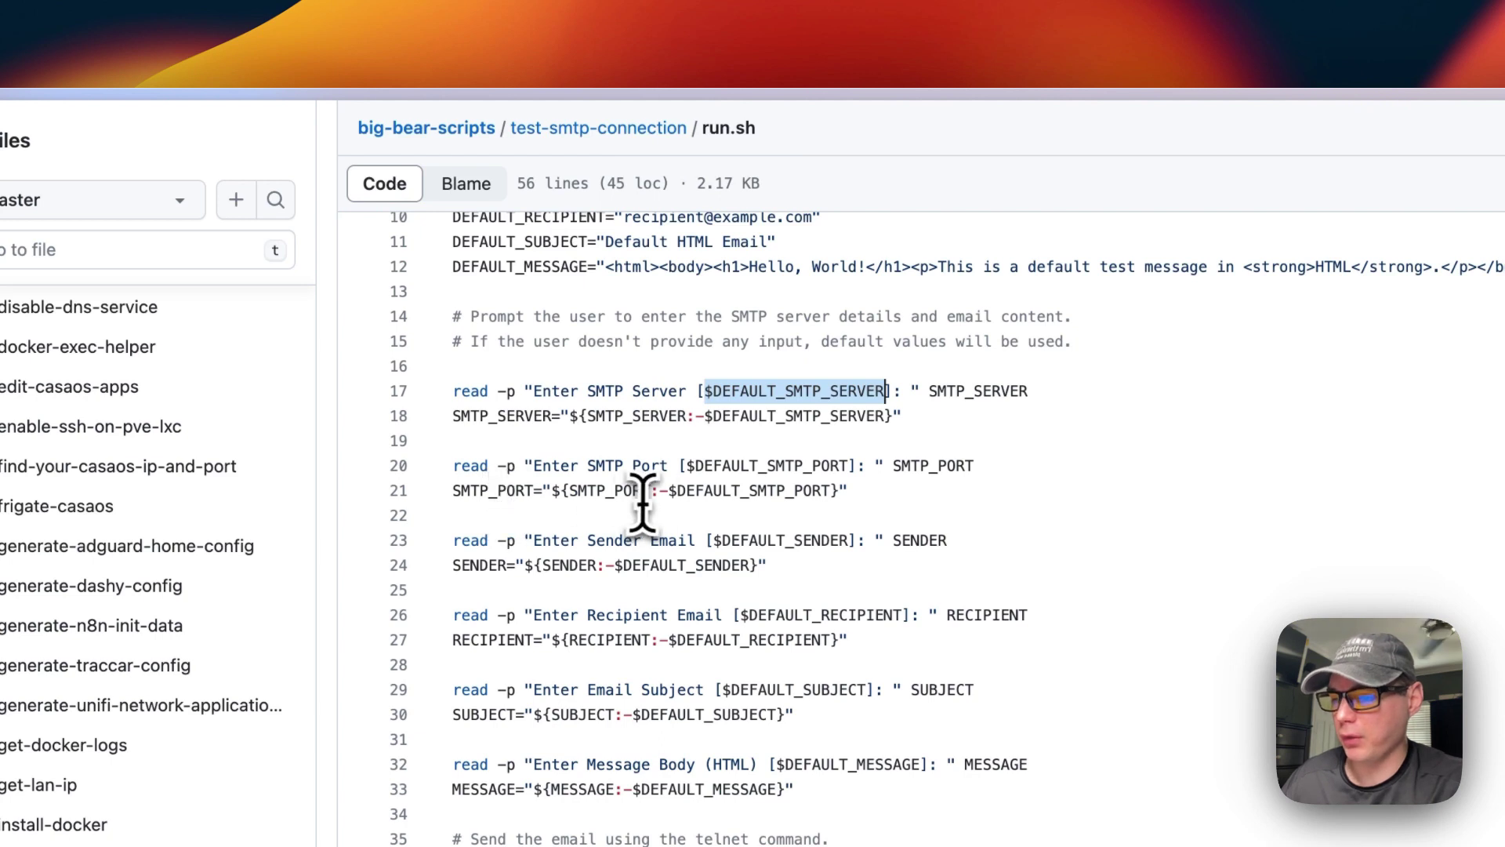
# - Highlight default port 1025, the sender, recipient and message prompts, and the email-sending block
pyautogui.scroll(3, 768, 502)
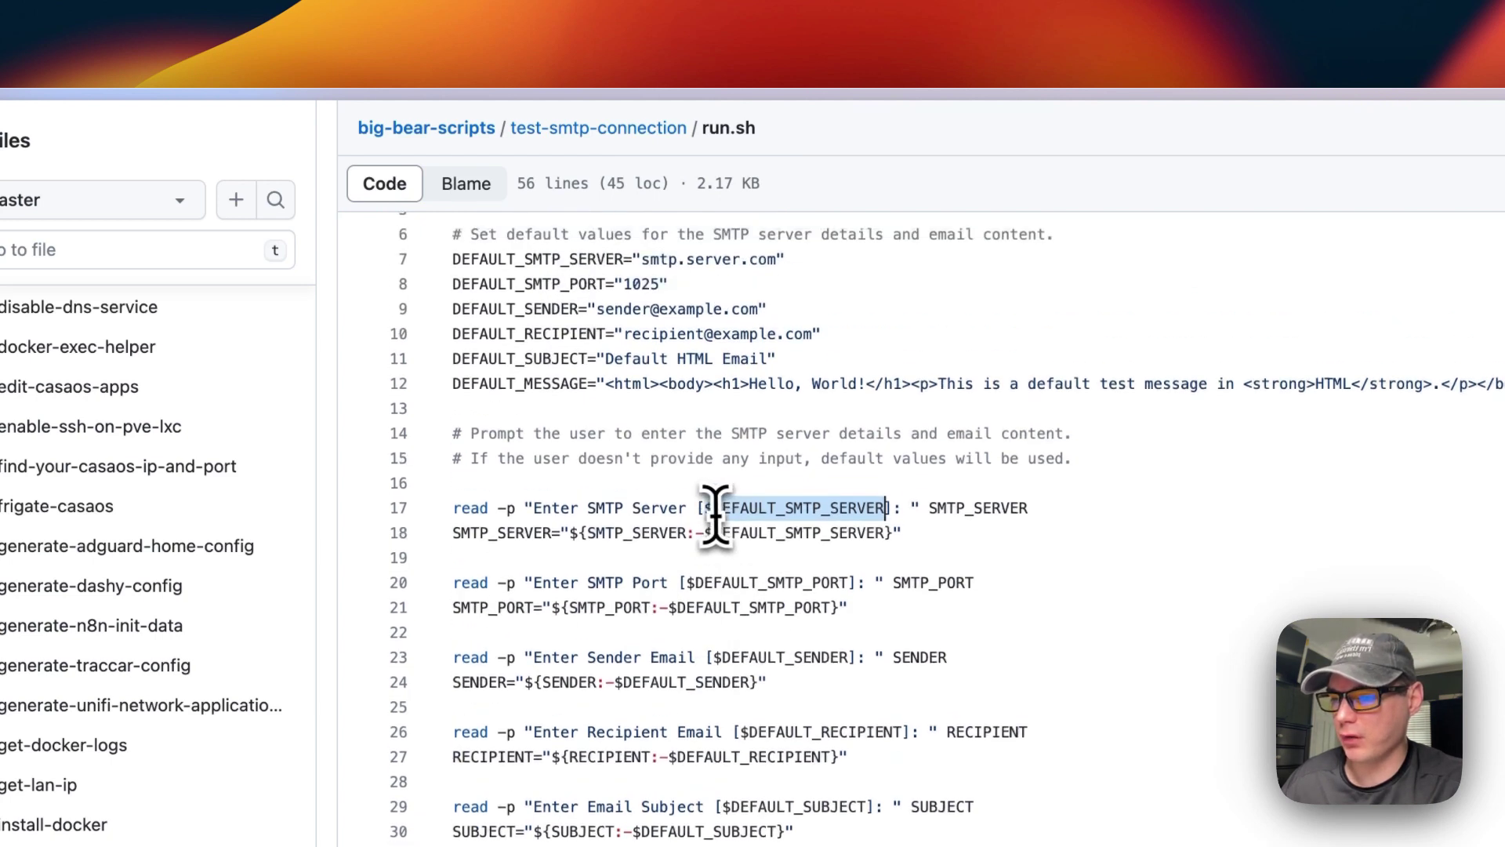
pyautogui.doubleClick(640, 284)
pyautogui.scroll(-1, 666, 488)
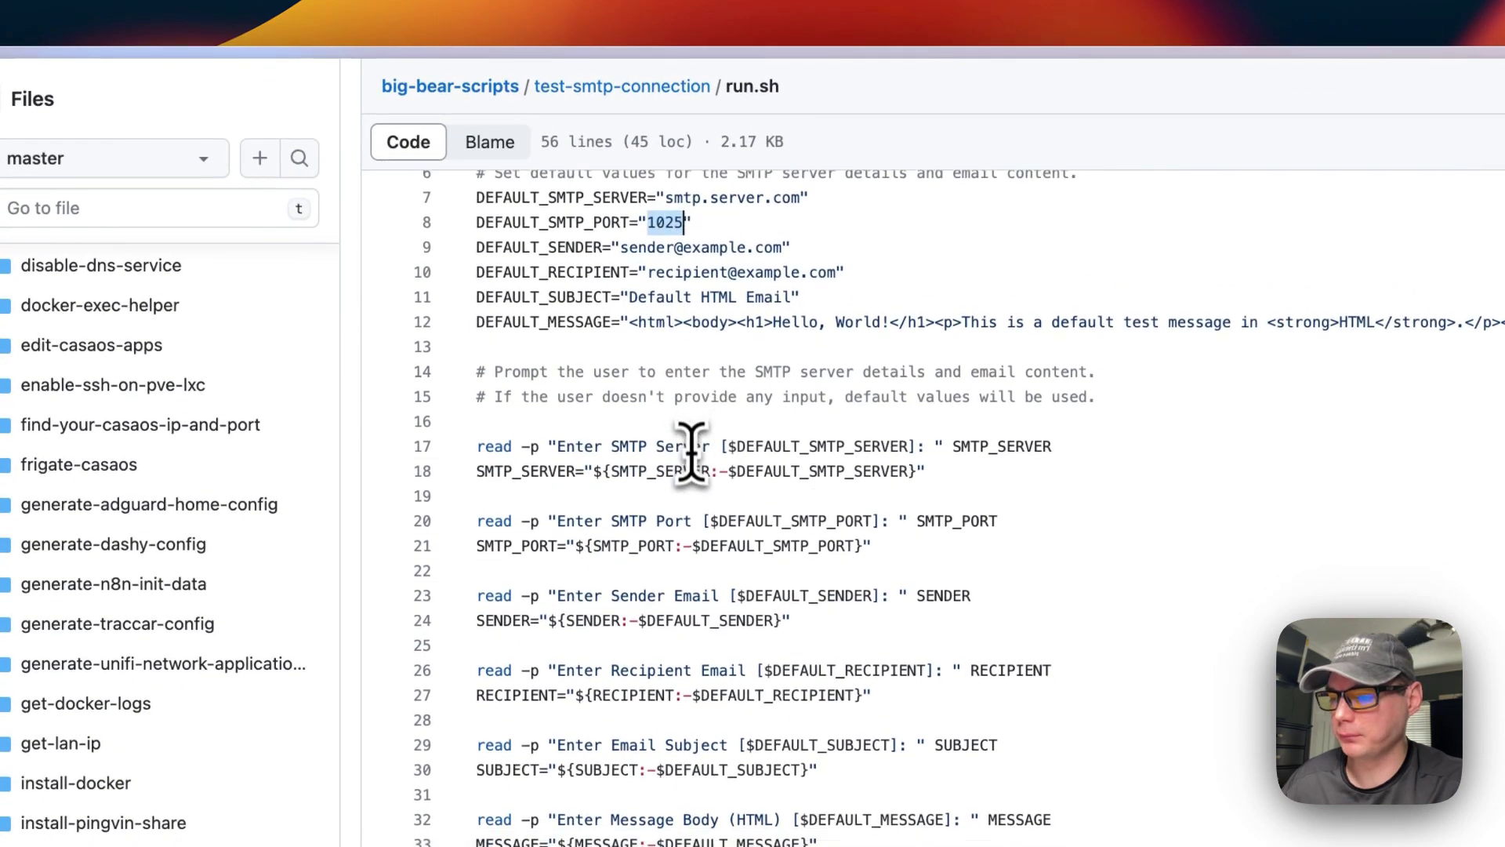
pyautogui.moveTo(479, 577); pyautogui.dragTo(871, 596)
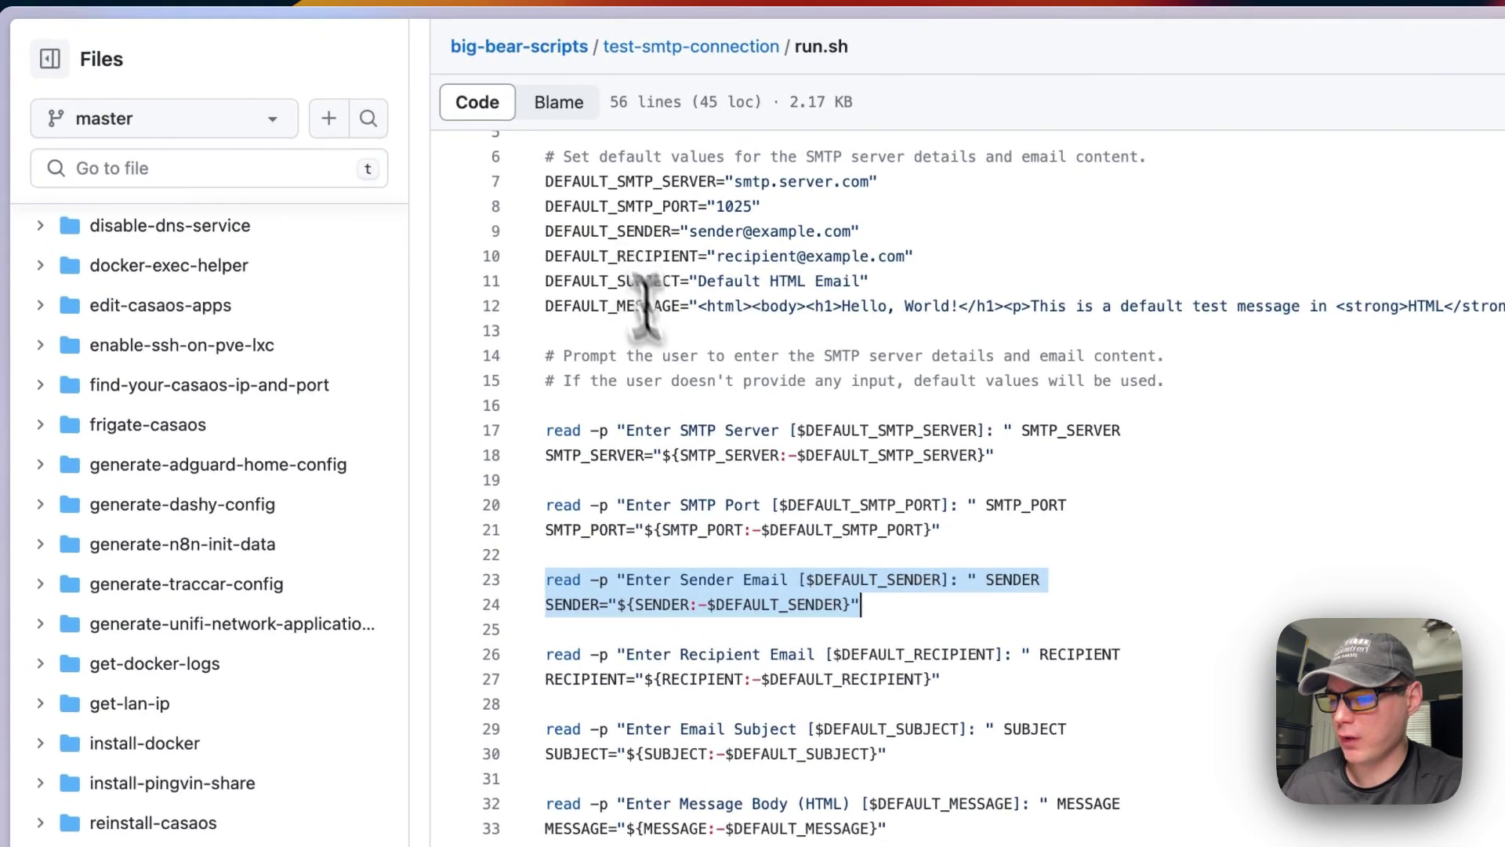
pyautogui.scroll(-3, 716, 504)
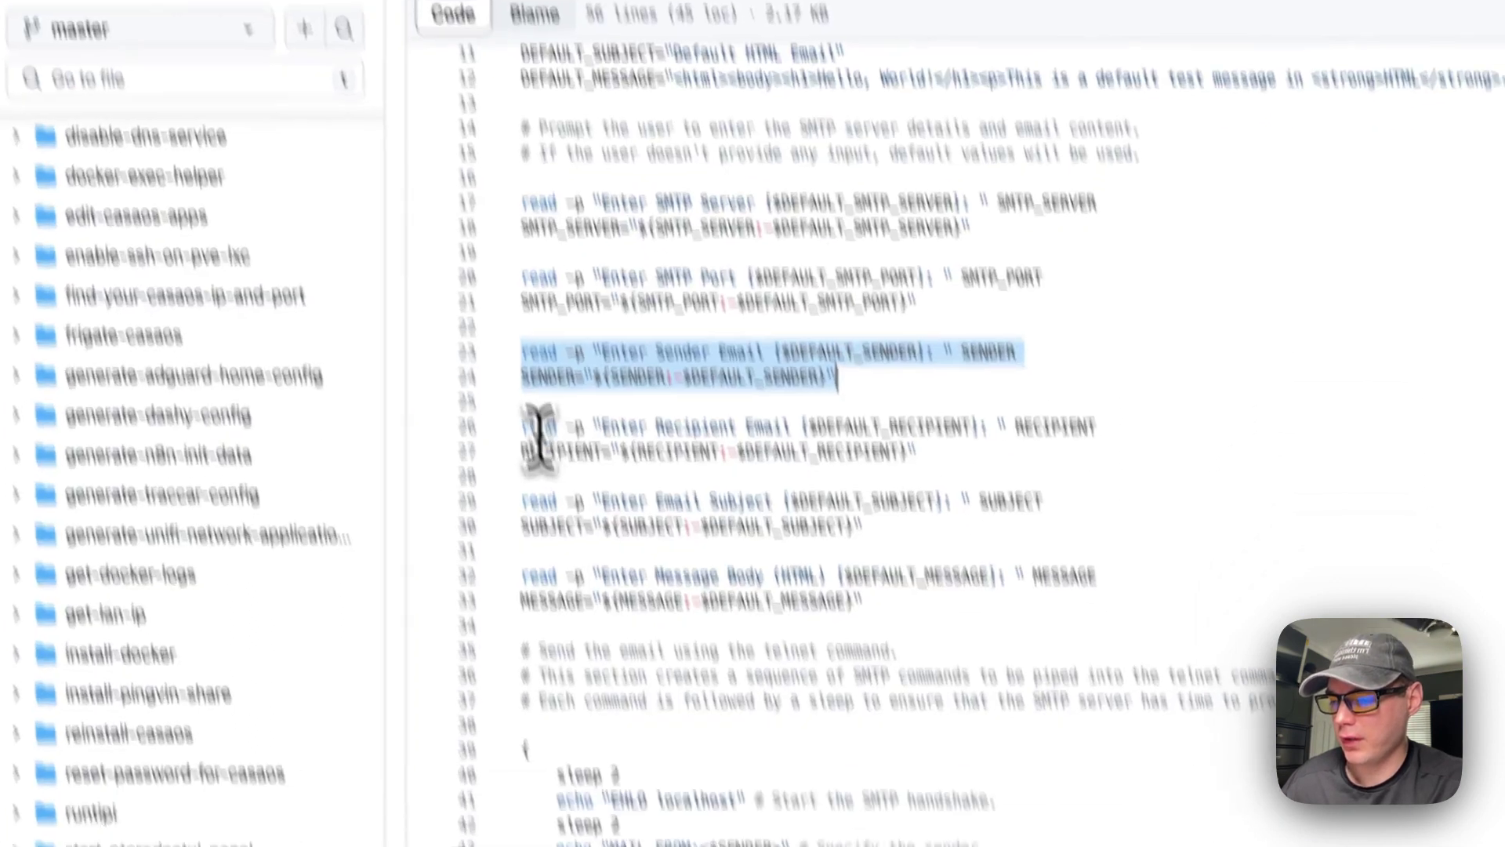
pyautogui.moveTo(565, 515); pyautogui.dragTo(941, 540)
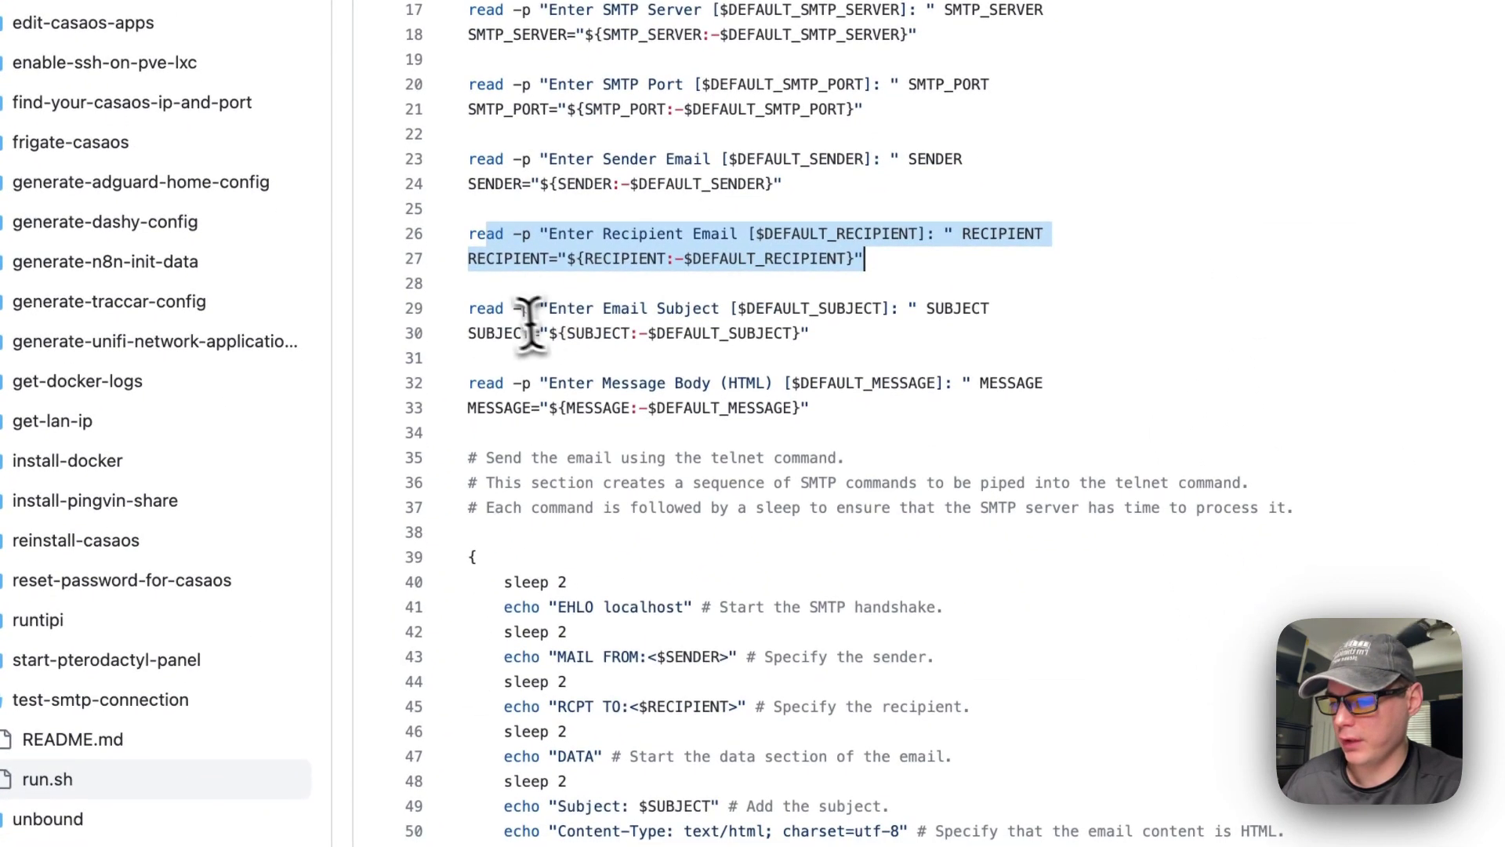
pyautogui.press('Right')
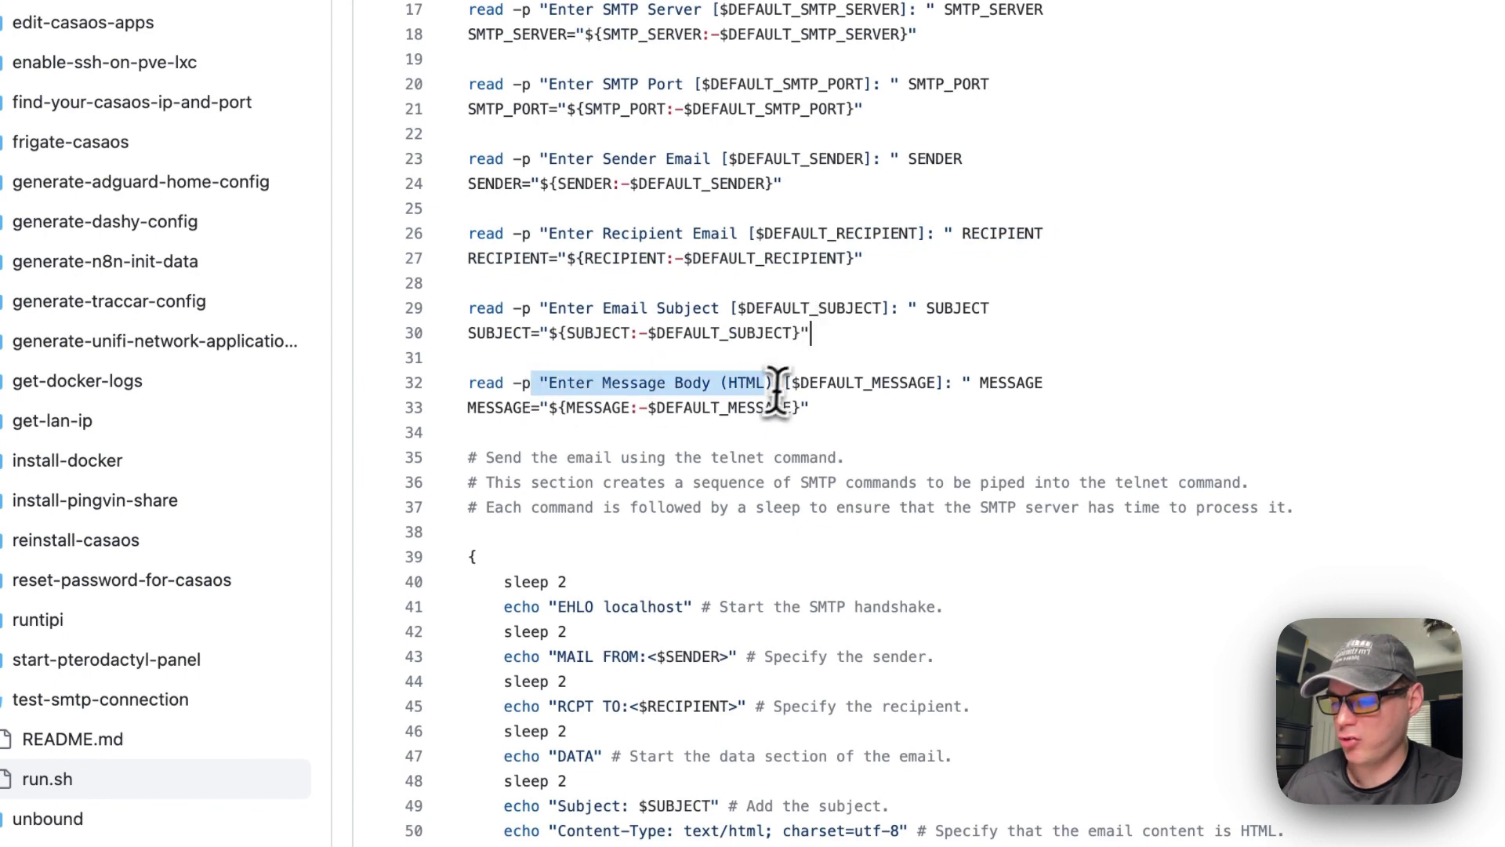
pyautogui.moveTo(776, 388); pyautogui.dragTo(767, 406)
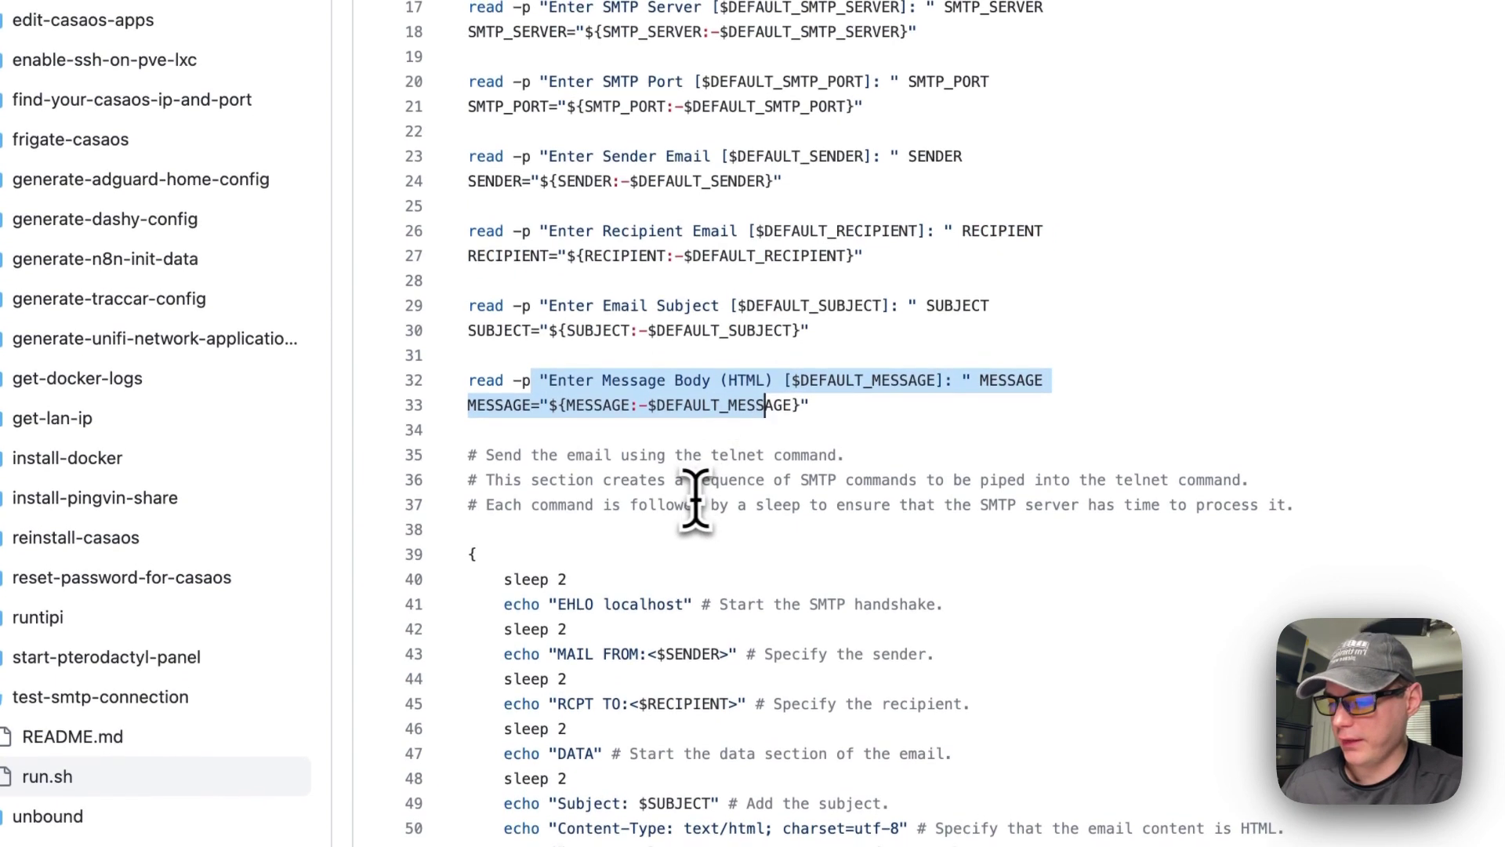
pyautogui.moveTo(472, 559); pyautogui.dragTo(970, 682)
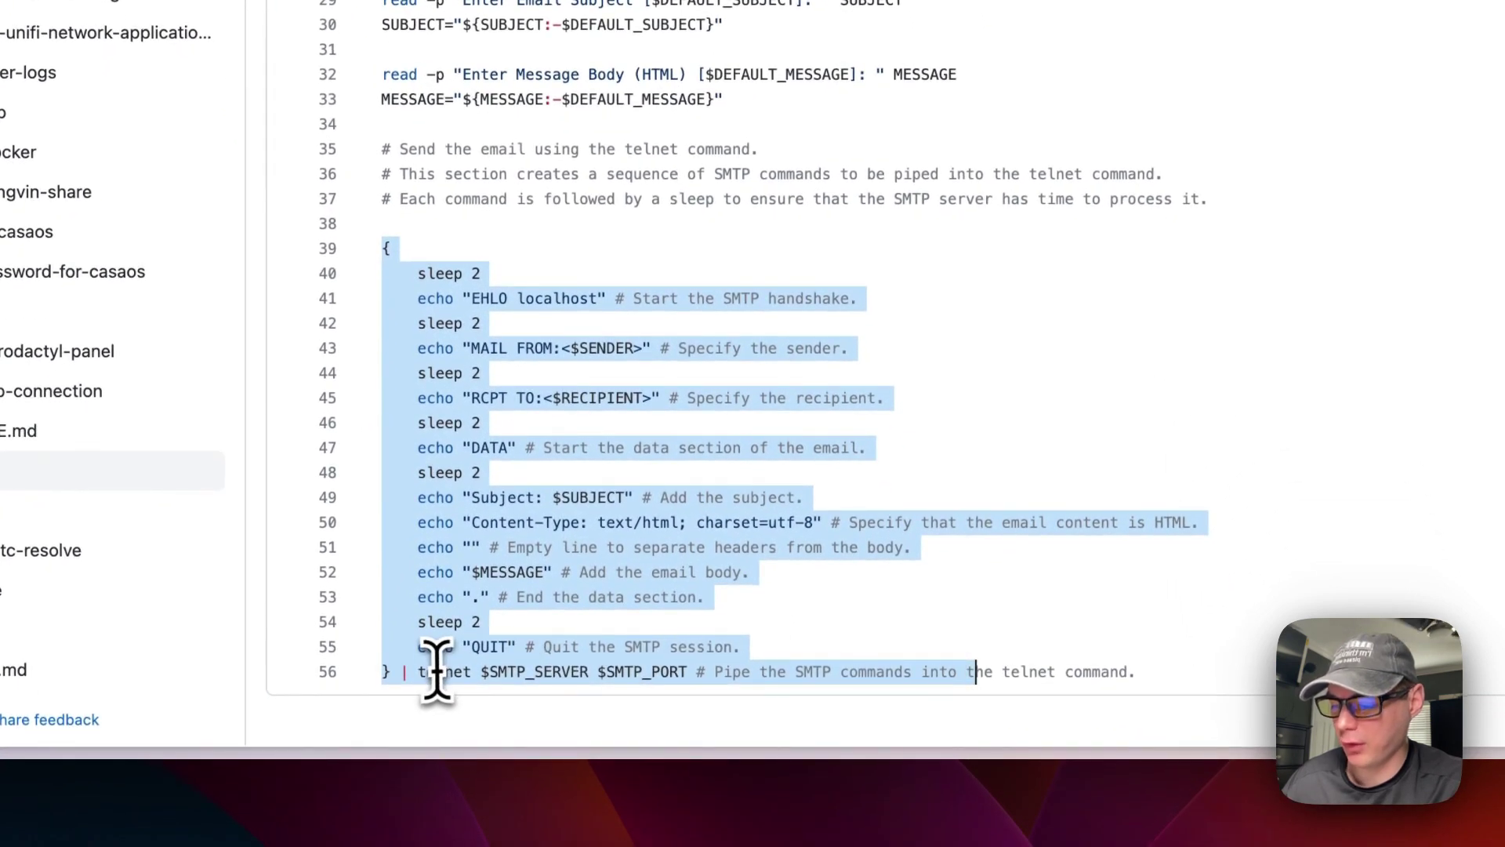
pyautogui.doubleClick(506, 672)
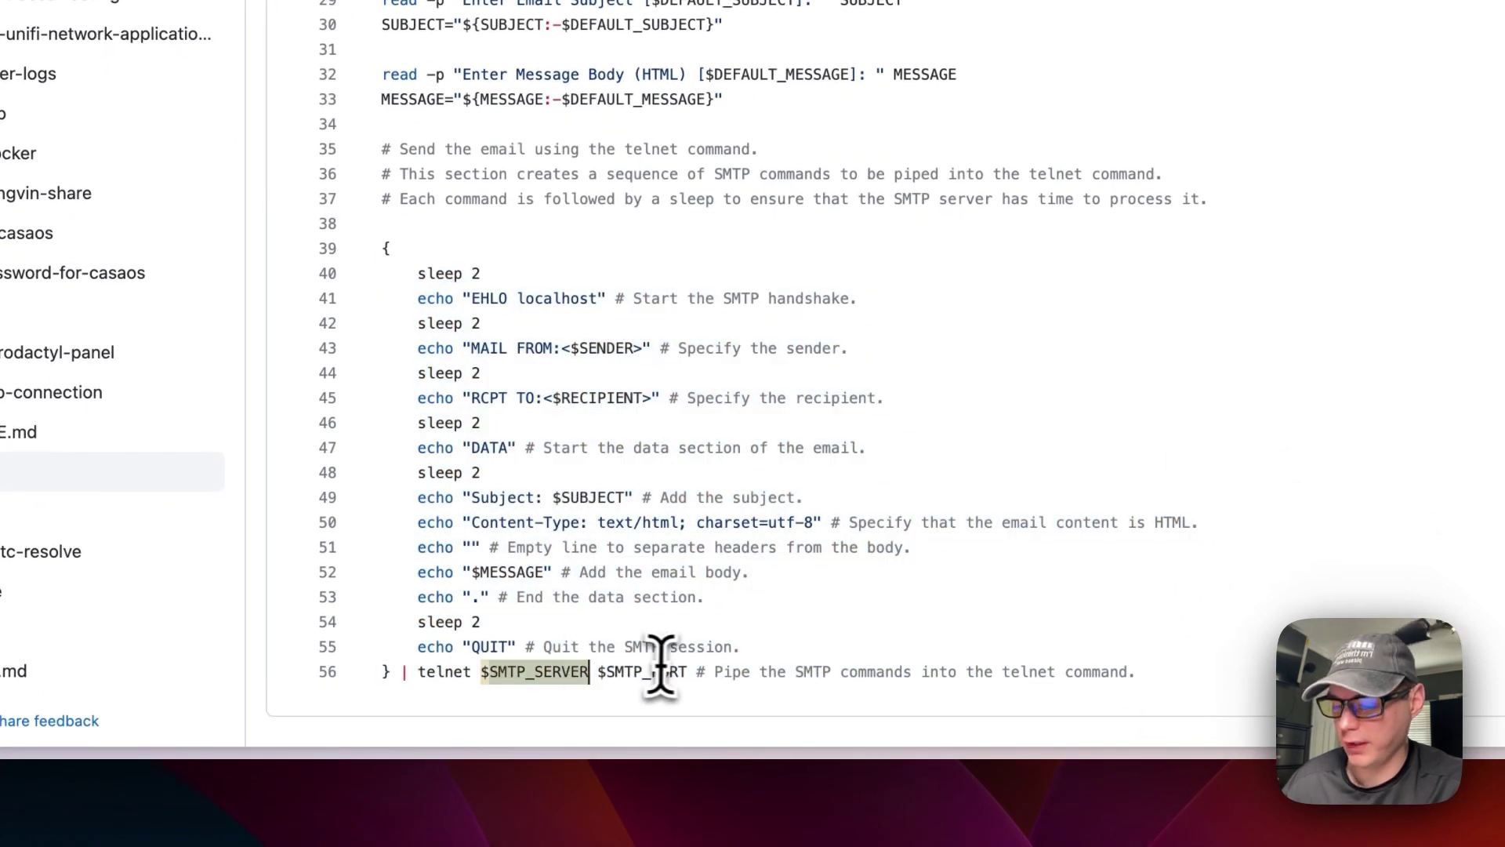
# - Copy the test-smtp-connection README's one-line bash run command
pyautogui.scroll(6, 604, 345)
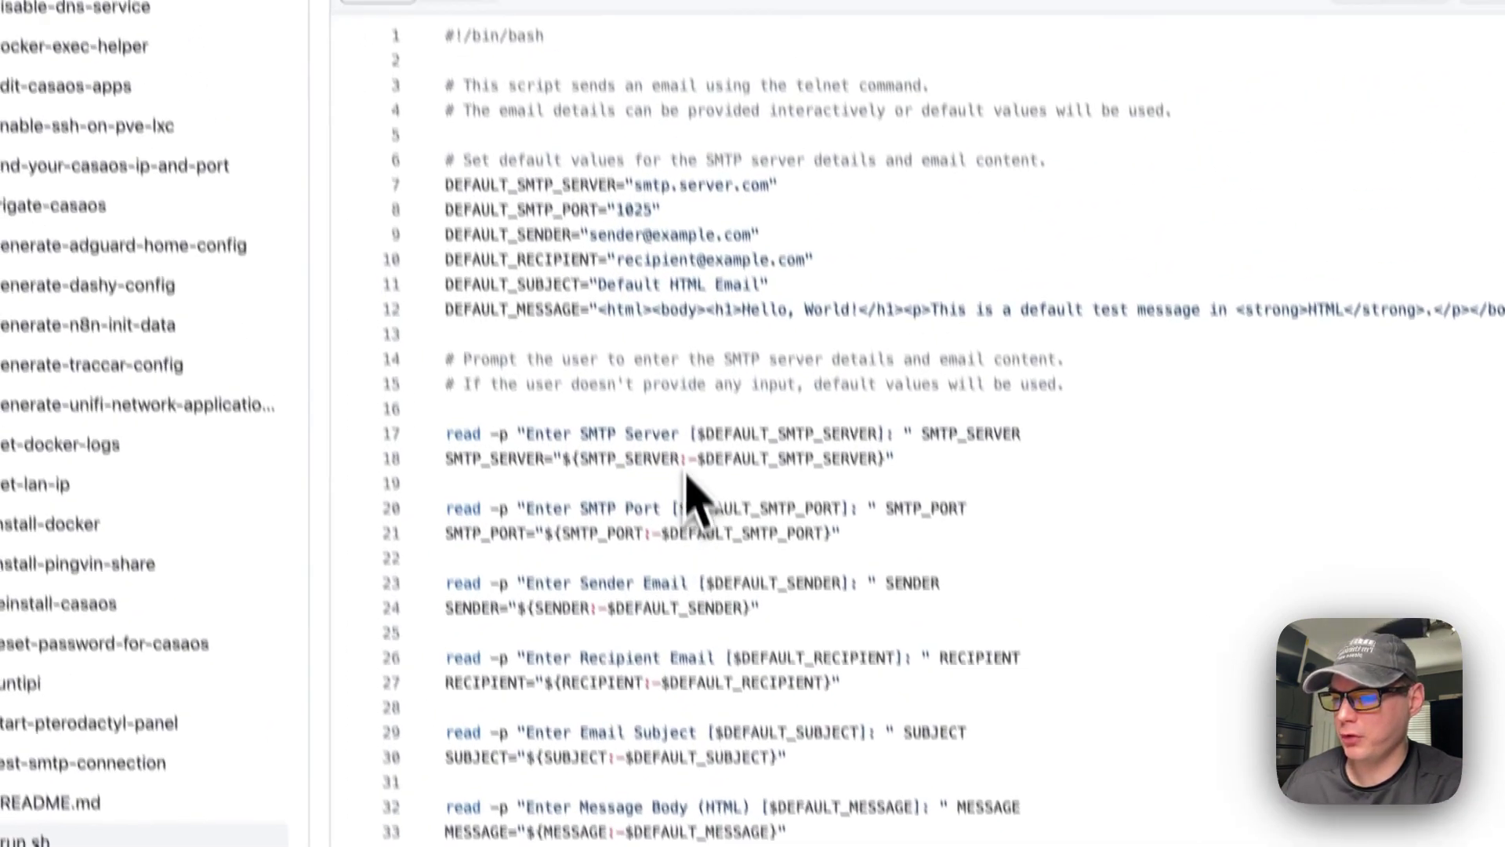
pyautogui.click(530, 248)
pyautogui.scroll(-5, 800, 521)
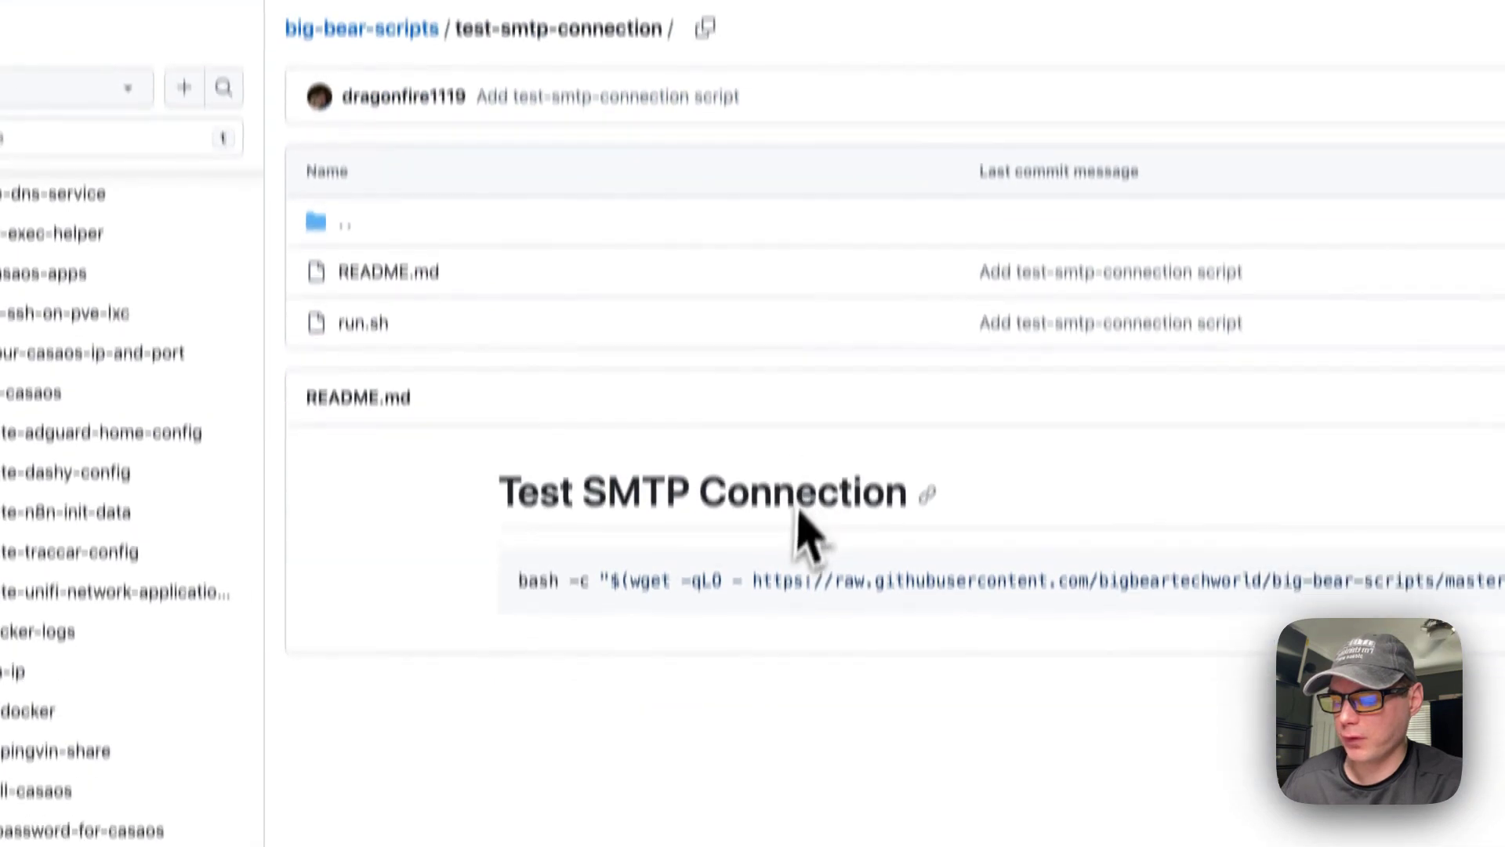
pyautogui.moveTo(538, 510); pyautogui.dragTo(1504, 508)
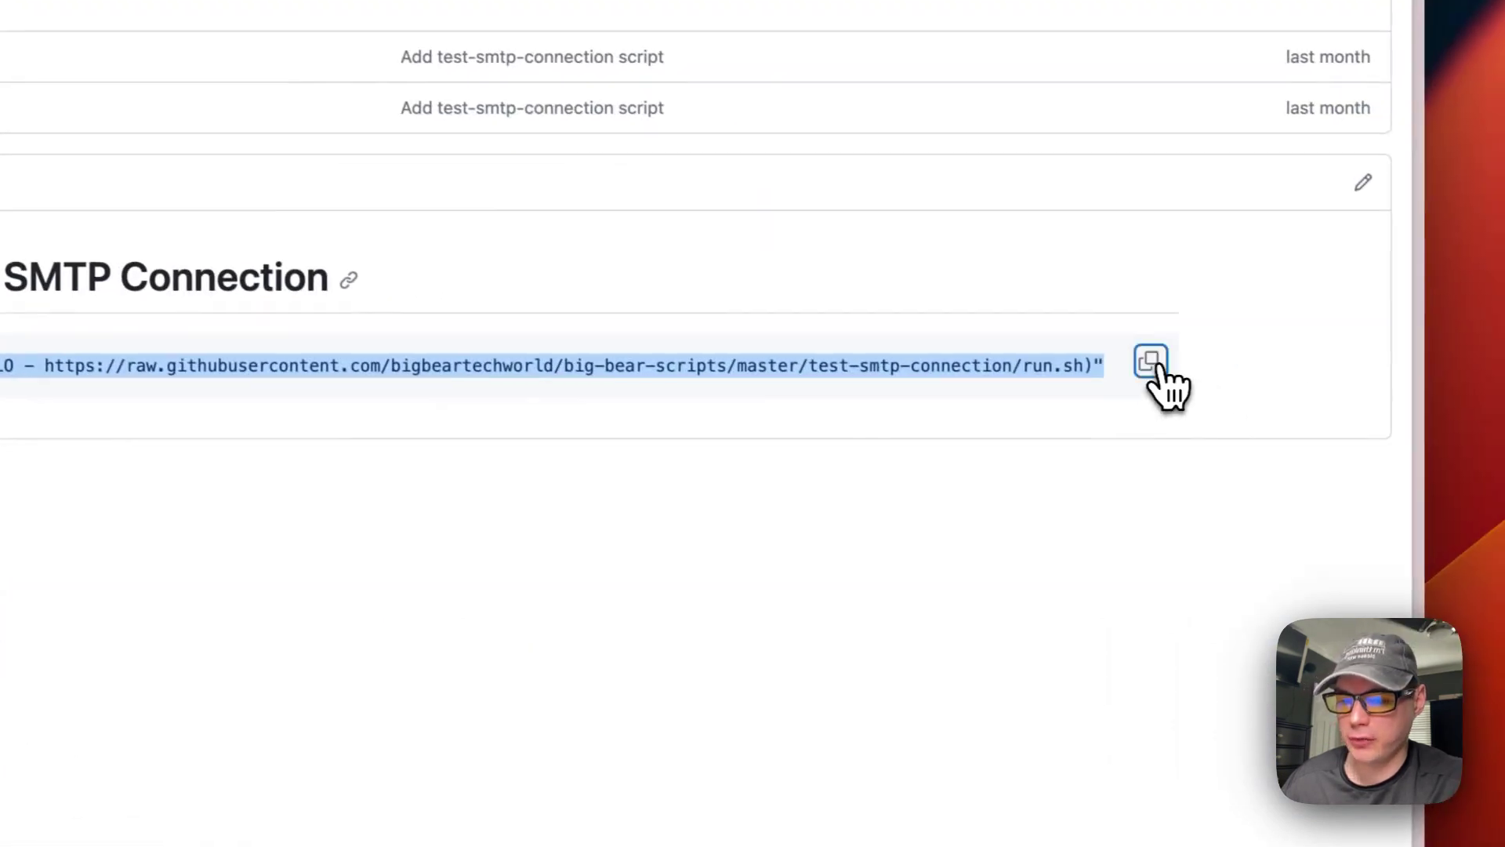
pyautogui.click(1220, 382)
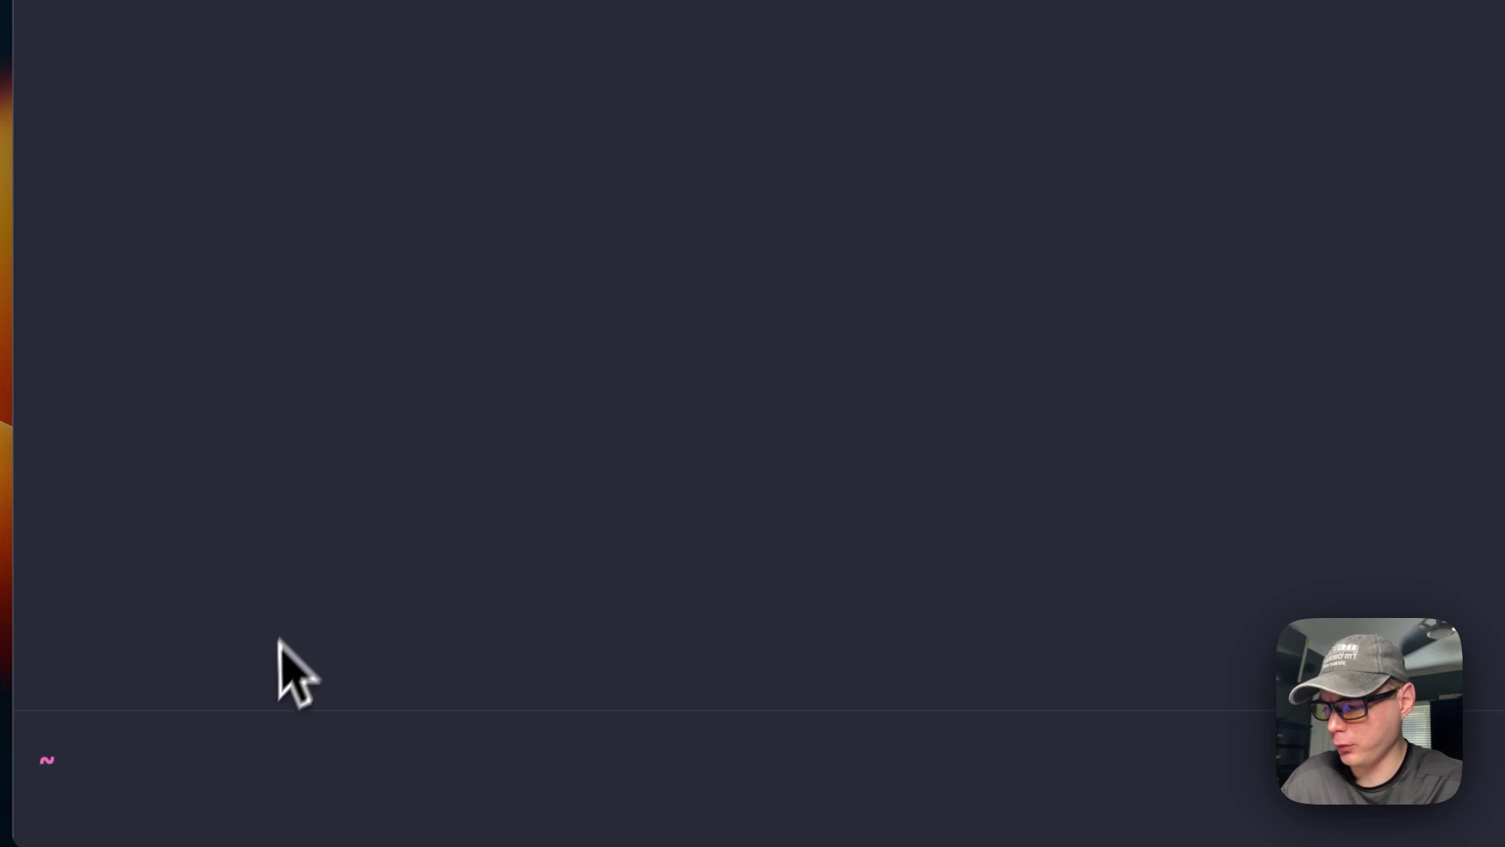
# - Run the pasted script against 192.168.1.113, keeping port 1025, default addresses, subject and HTML body
pyautogui.press('super+v')
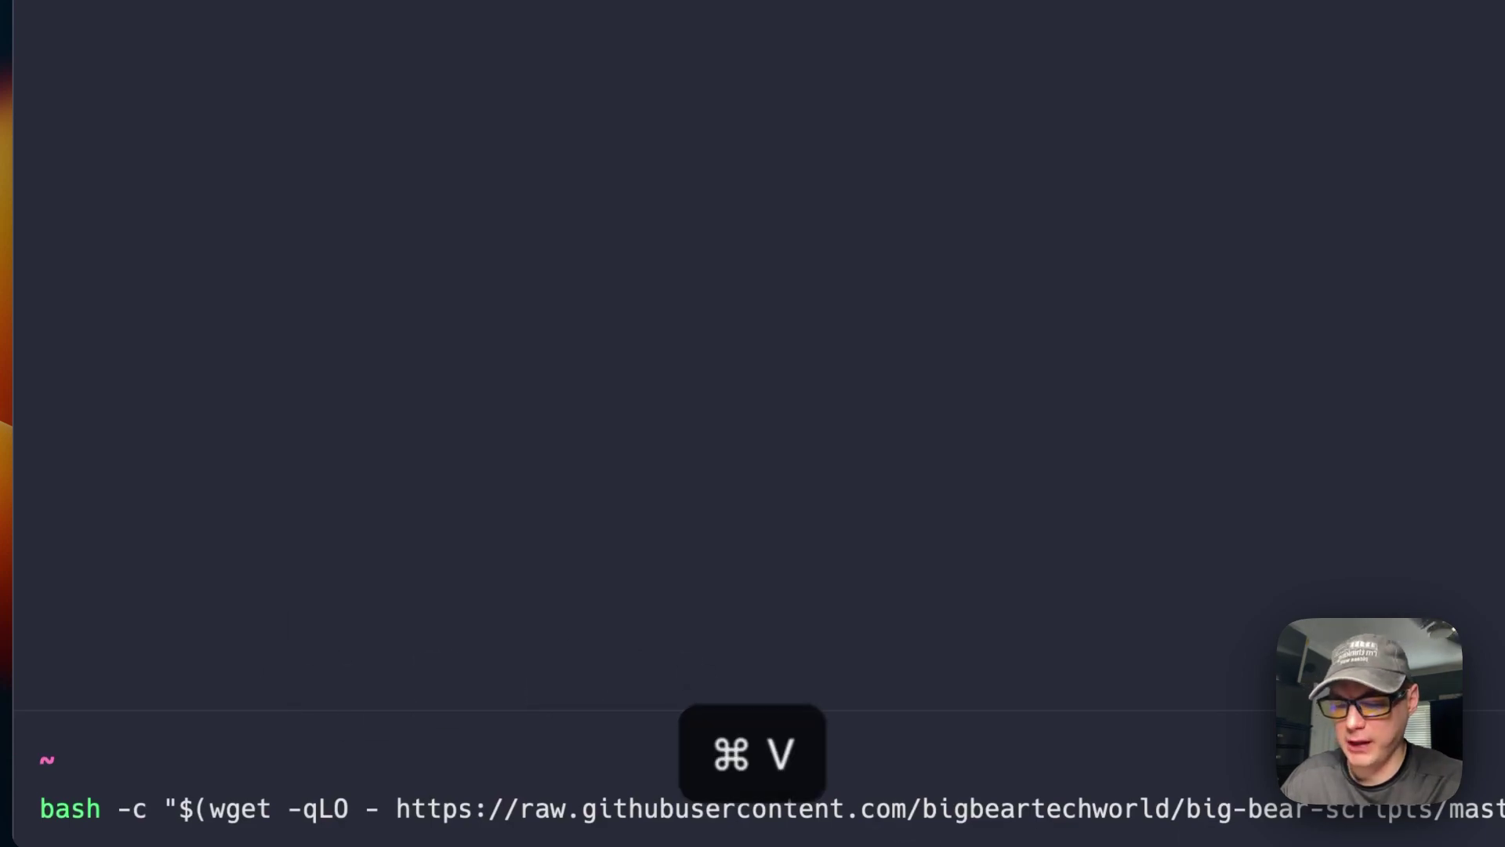
pyautogui.press('Return')
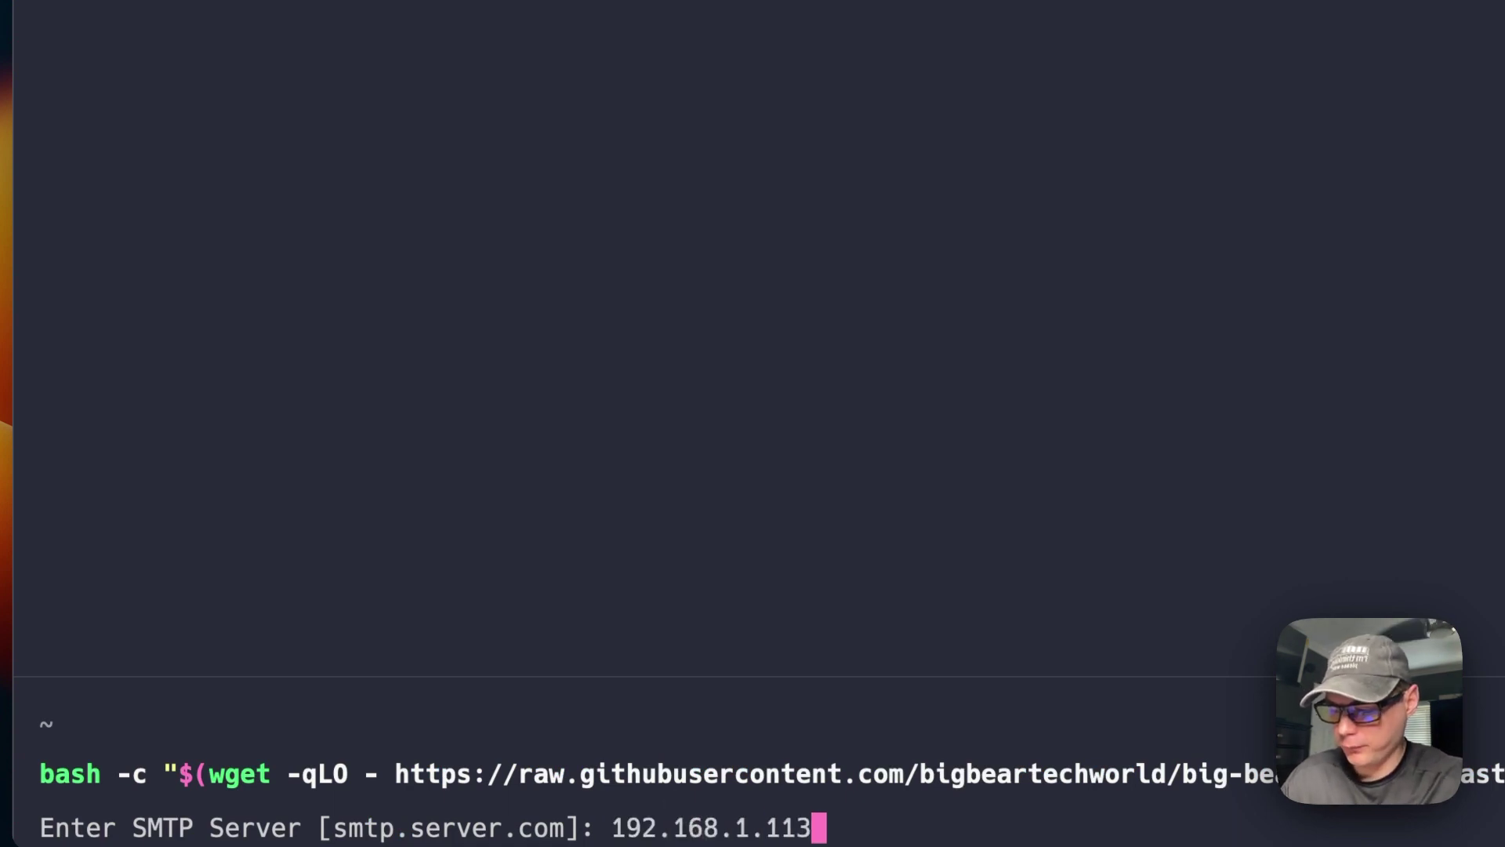
pyautogui.press('Return')
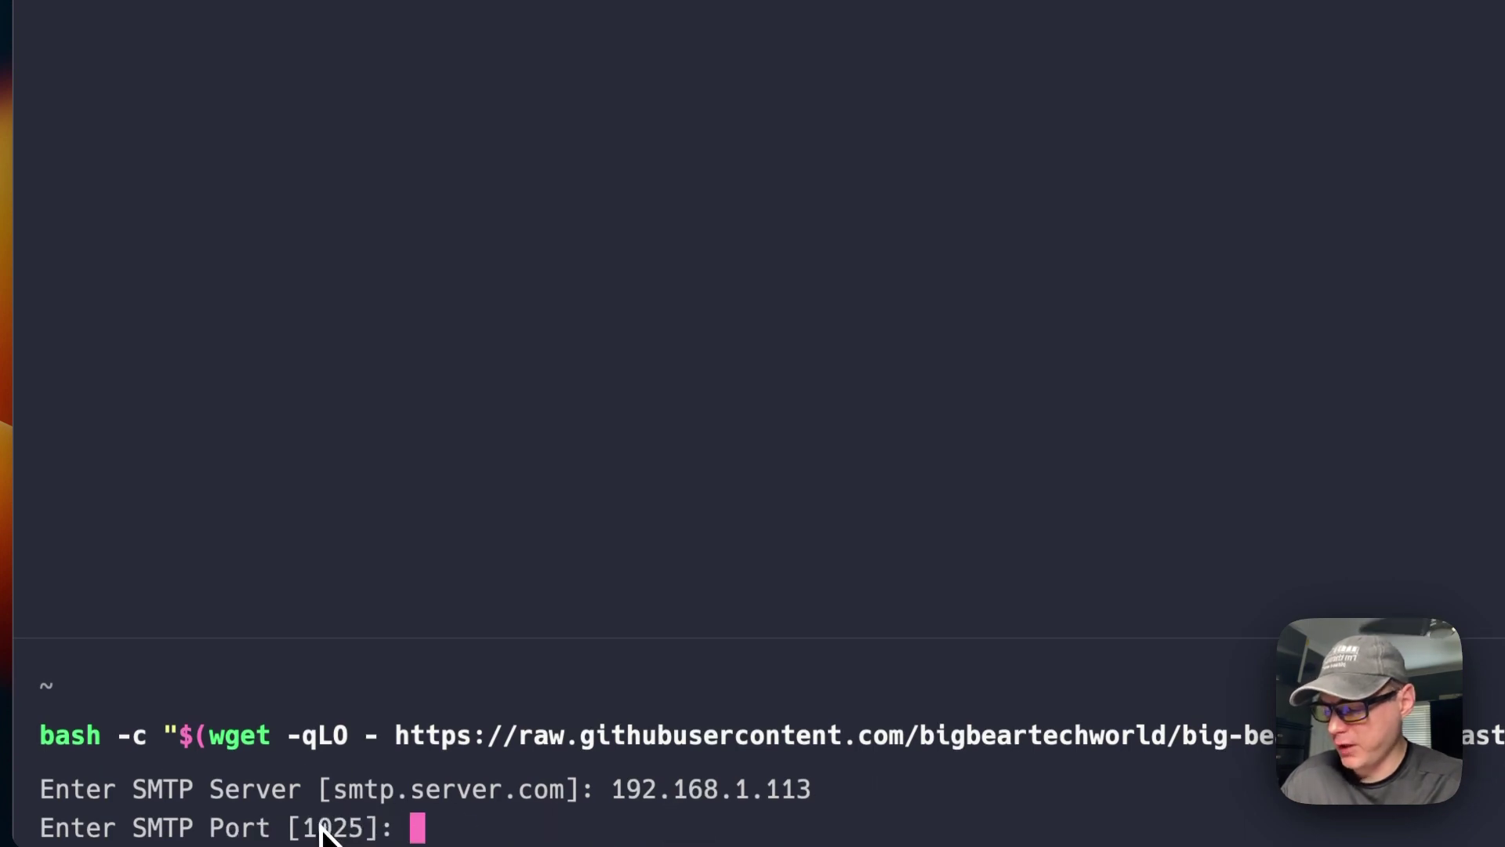
pyautogui.press('Return')
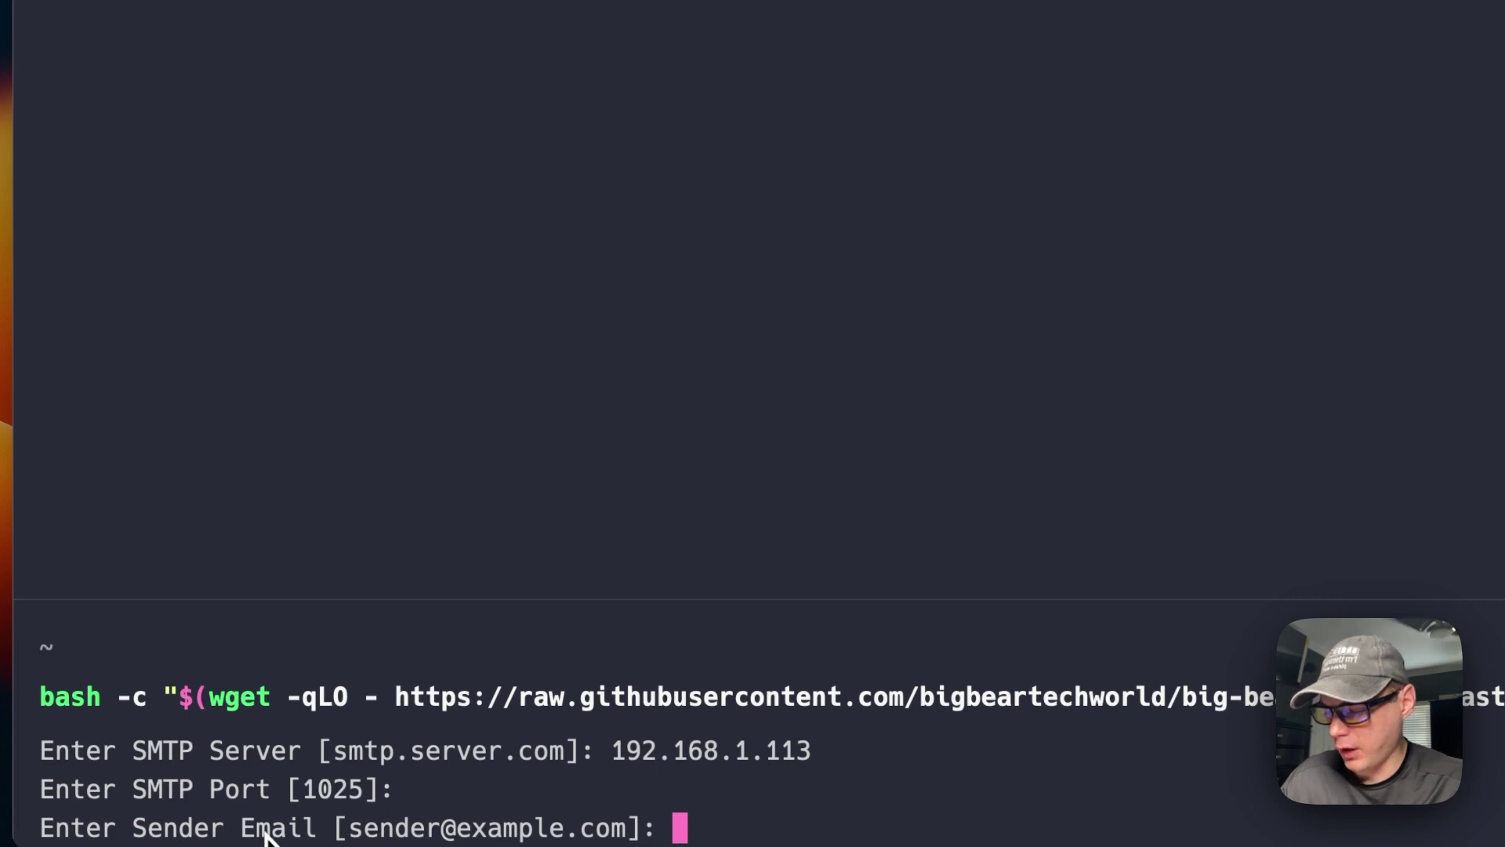
pyautogui.press('Return')
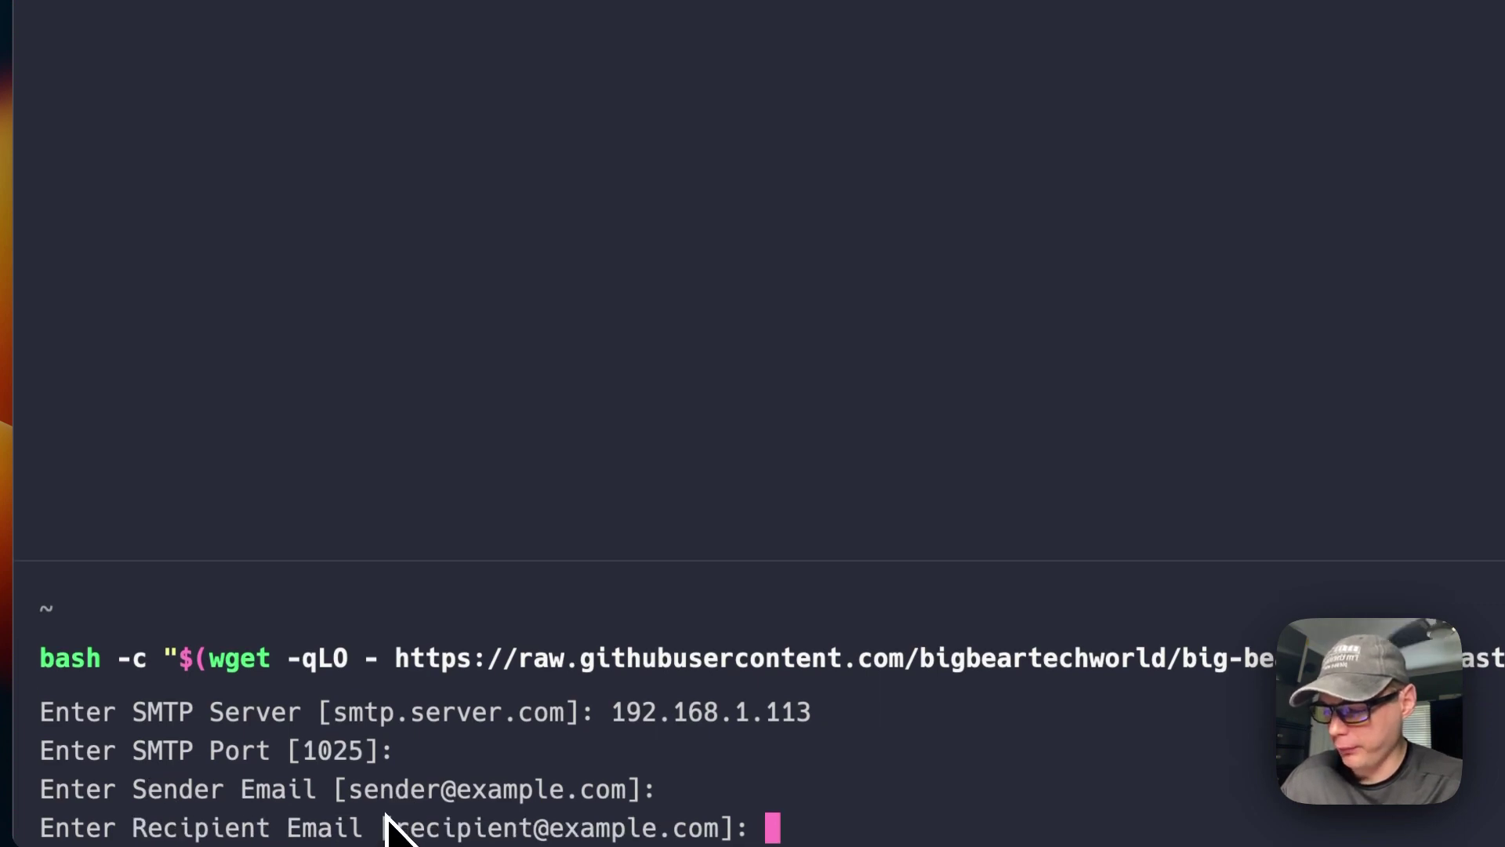
pyautogui.press('Return')
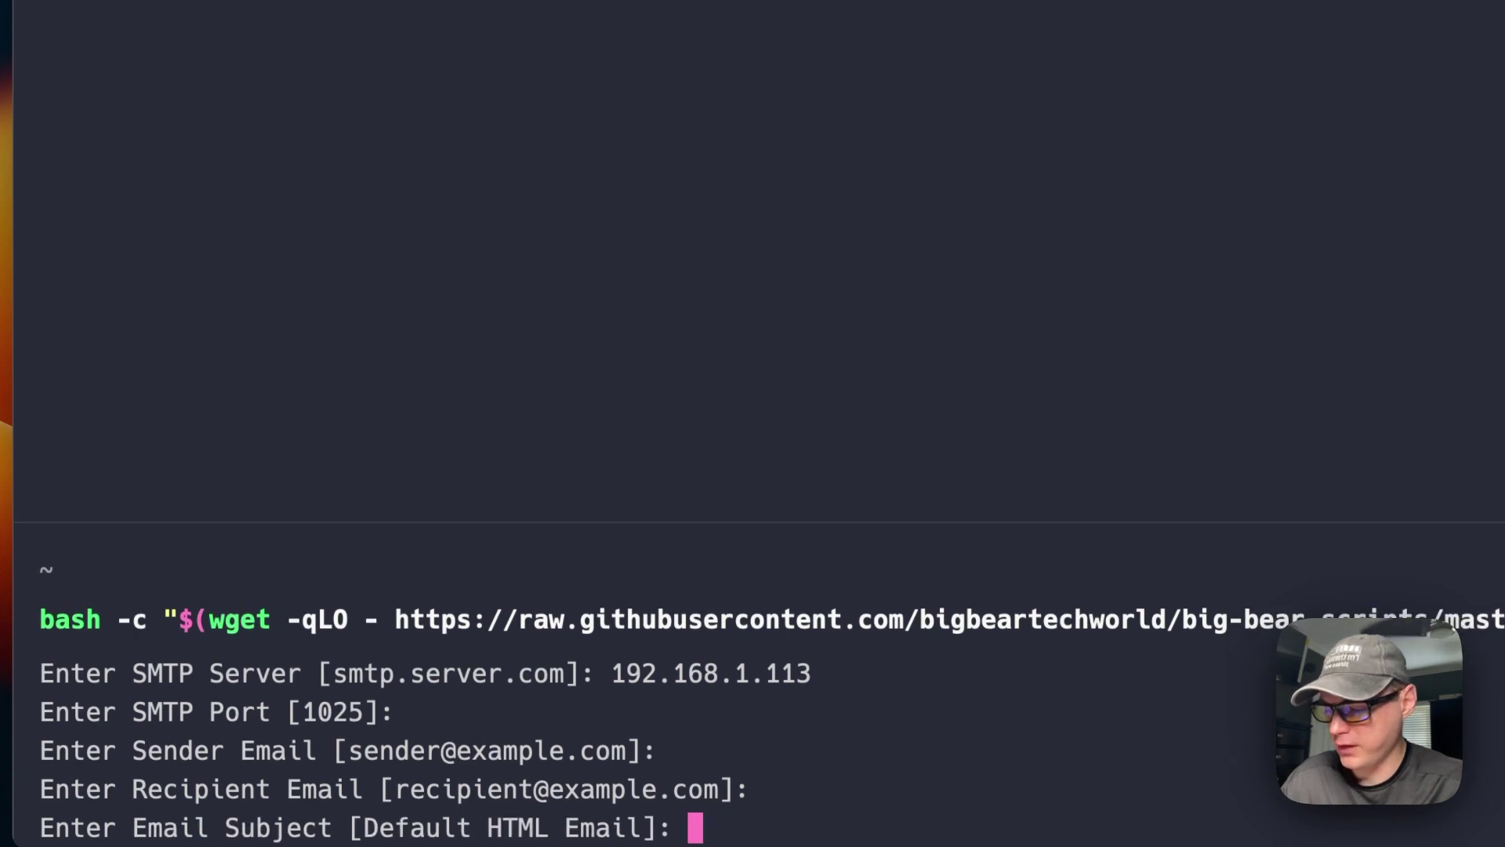
pyautogui.press('Return')
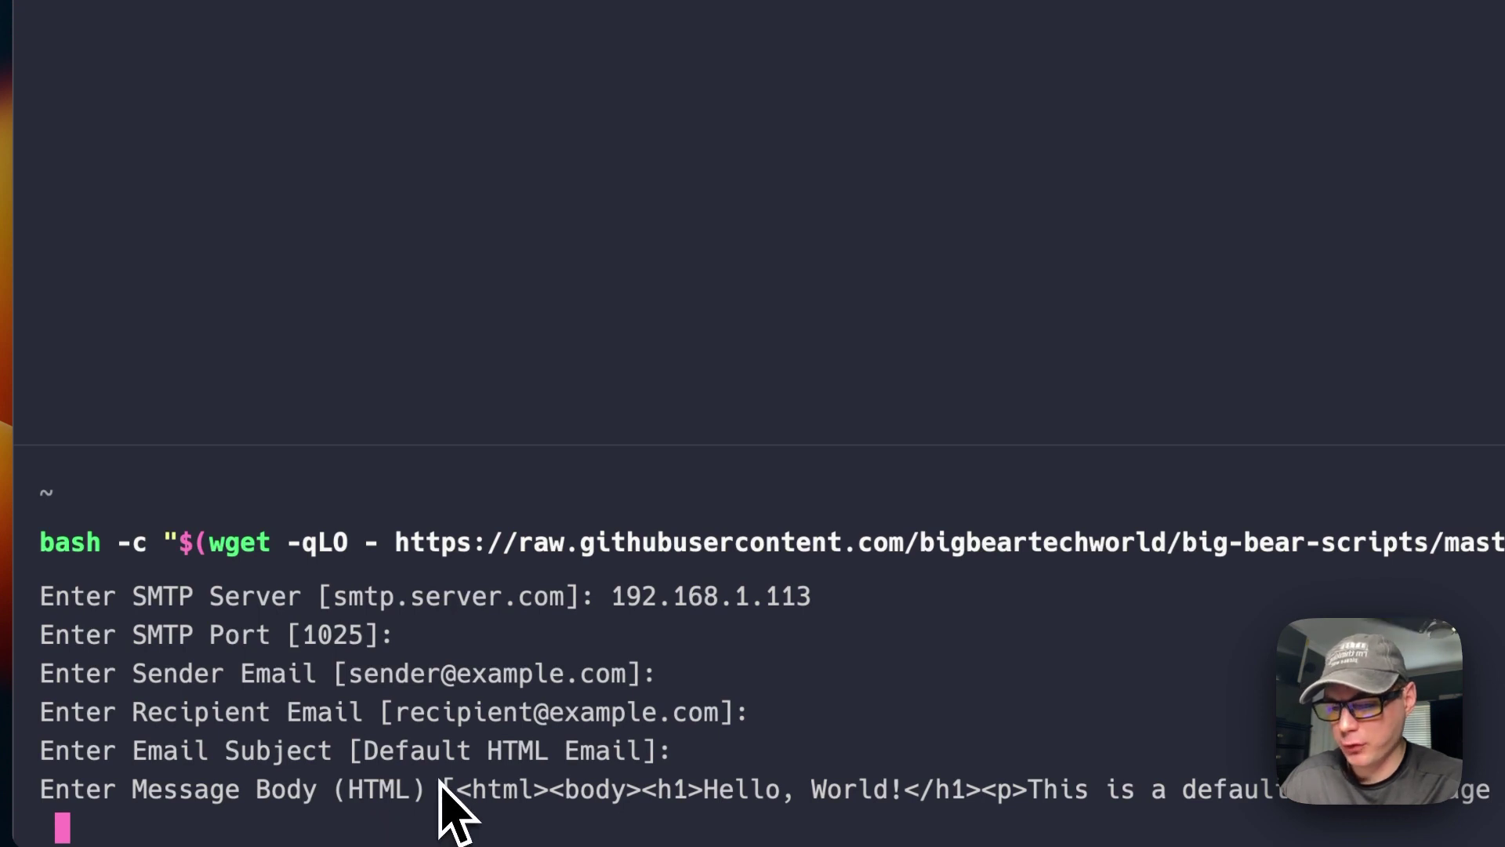
pyautogui.press('Return')
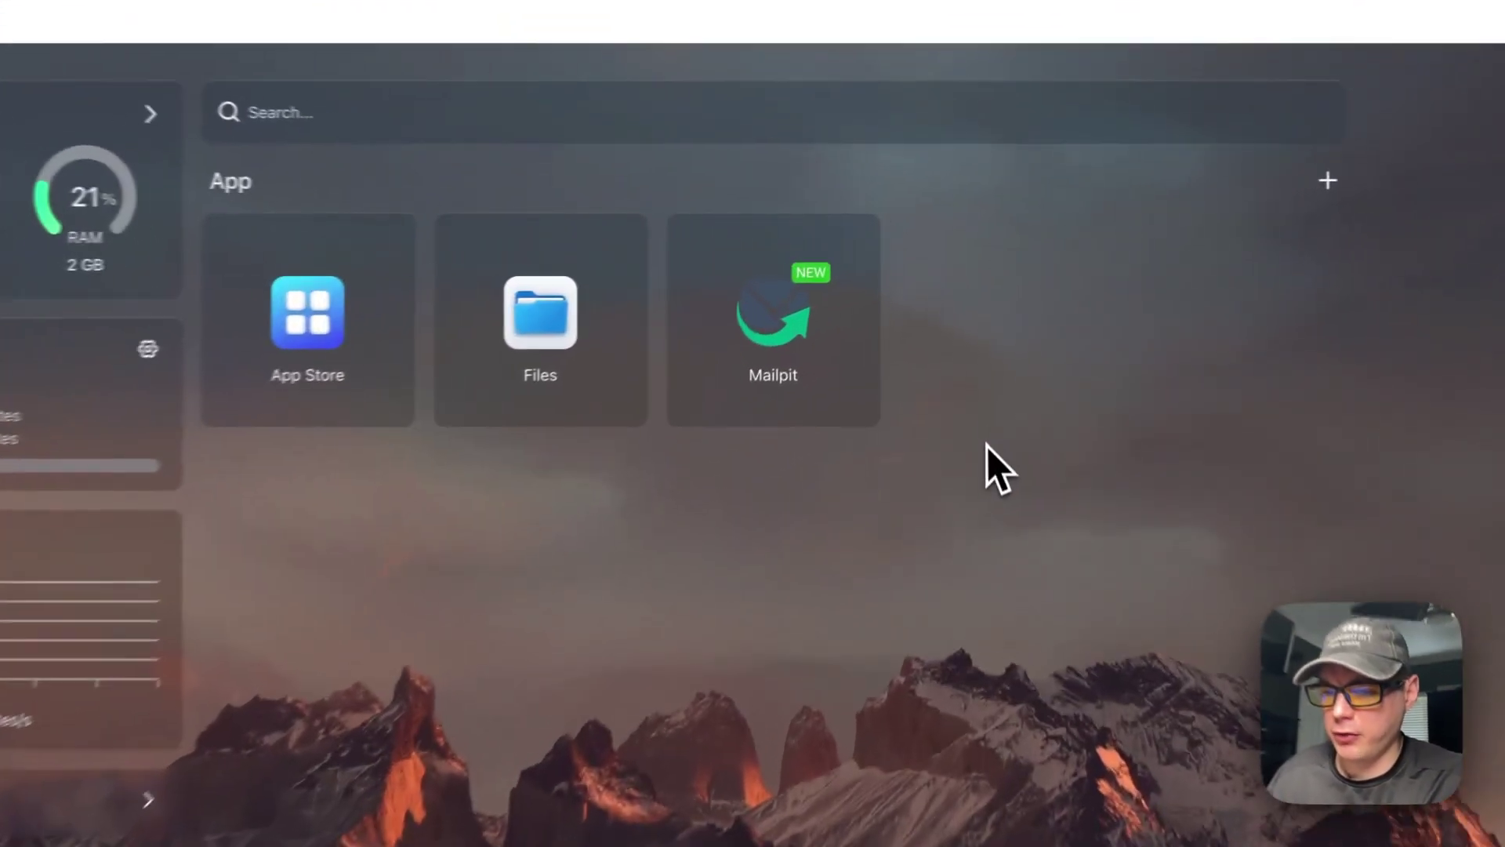
# - Enter 'Testing' in Mailpit's Tips editor and save it
pyautogui.moveTo(904, 234)
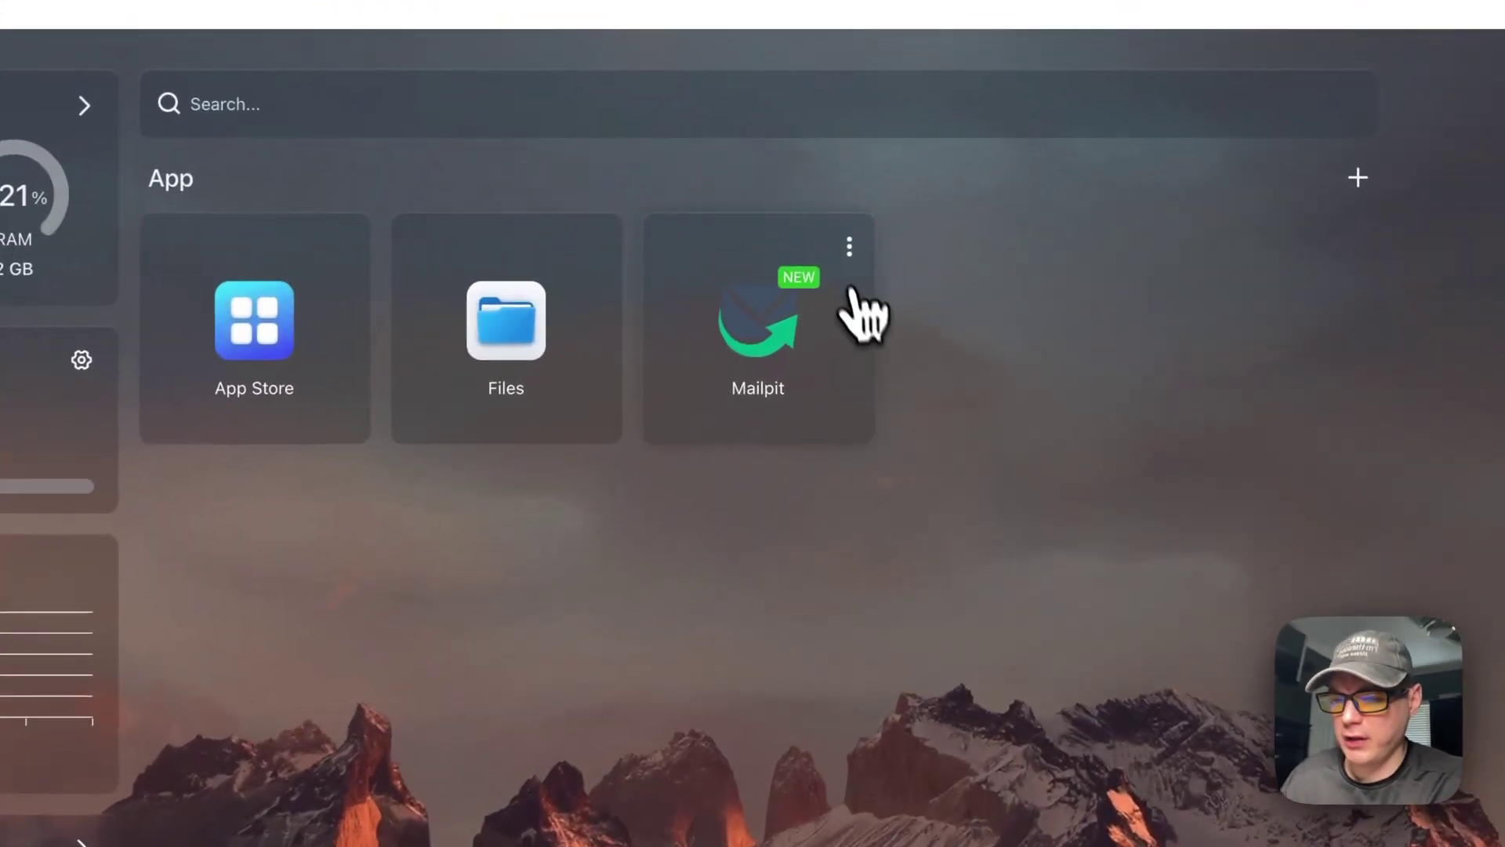
pyautogui.click(850, 248)
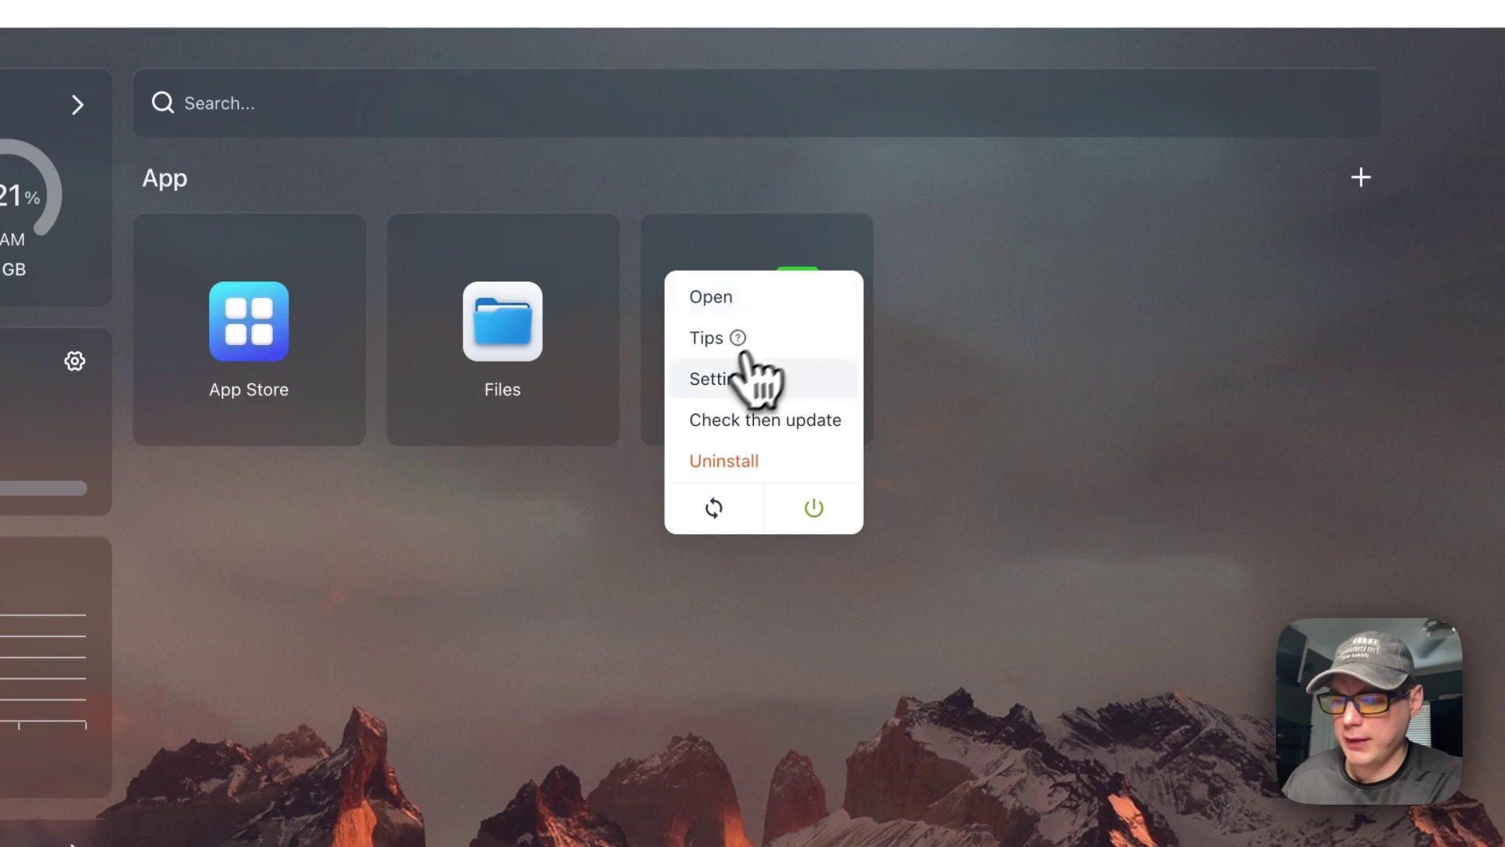
pyautogui.click(701, 338)
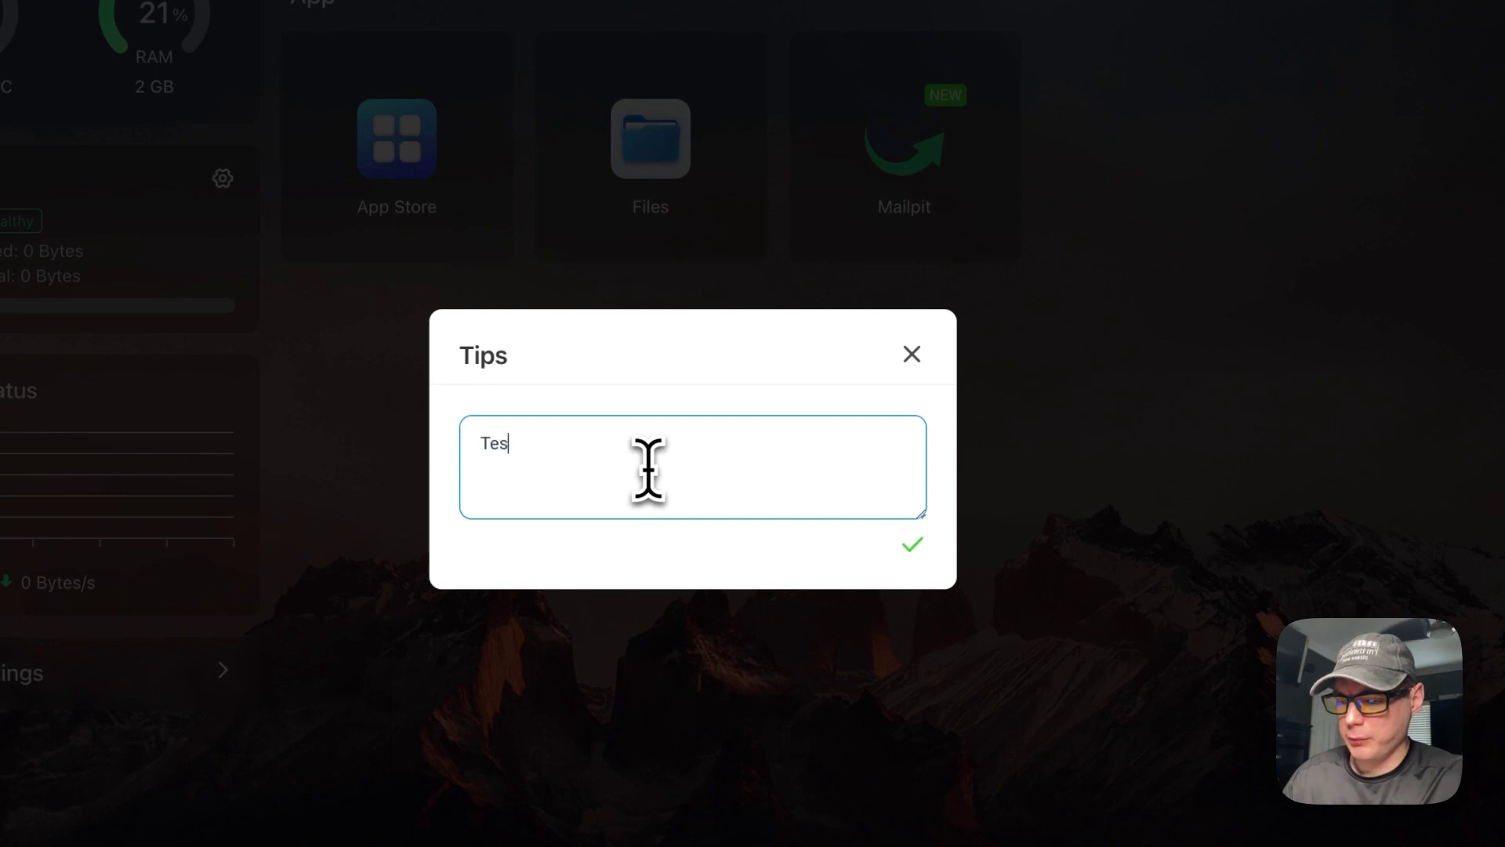
pyautogui.click(912, 544)
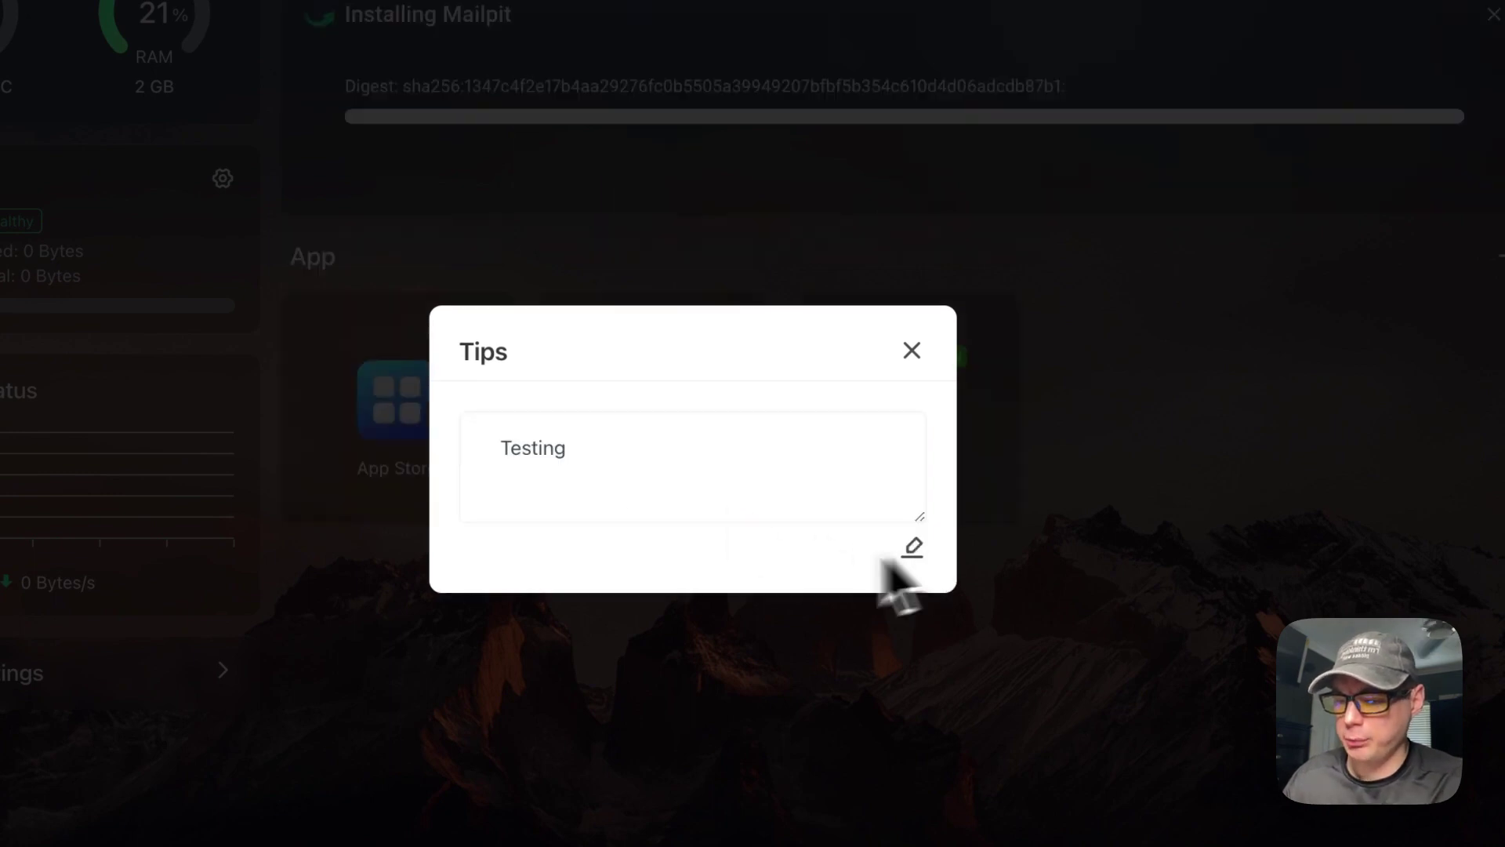
pyautogui.click(911, 354)
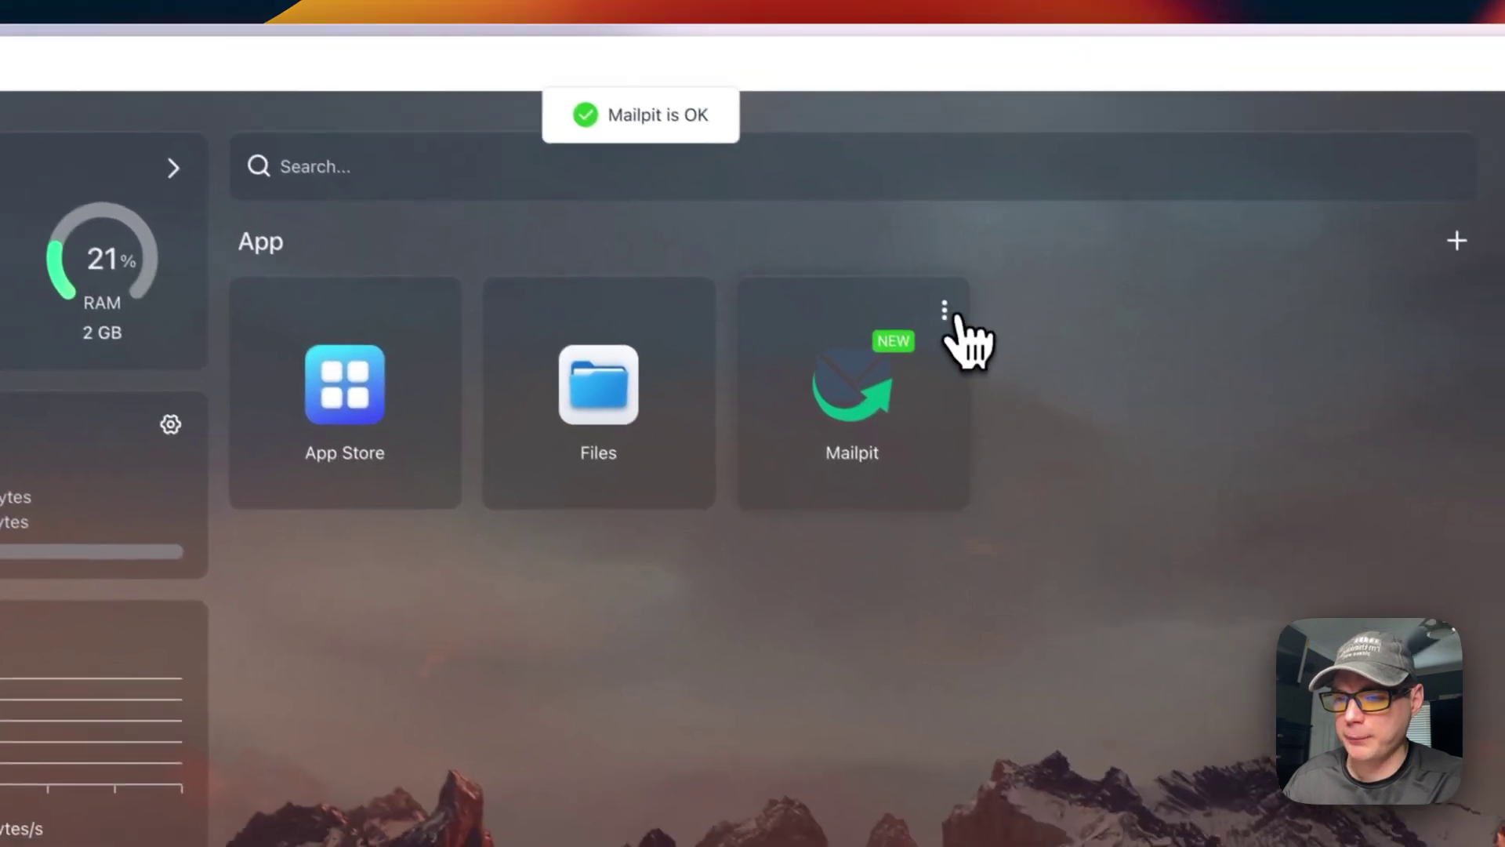
# - Reopen Mailpit's Tips to confirm the 'Testing' note was saved
pyautogui.click(1015, 362)
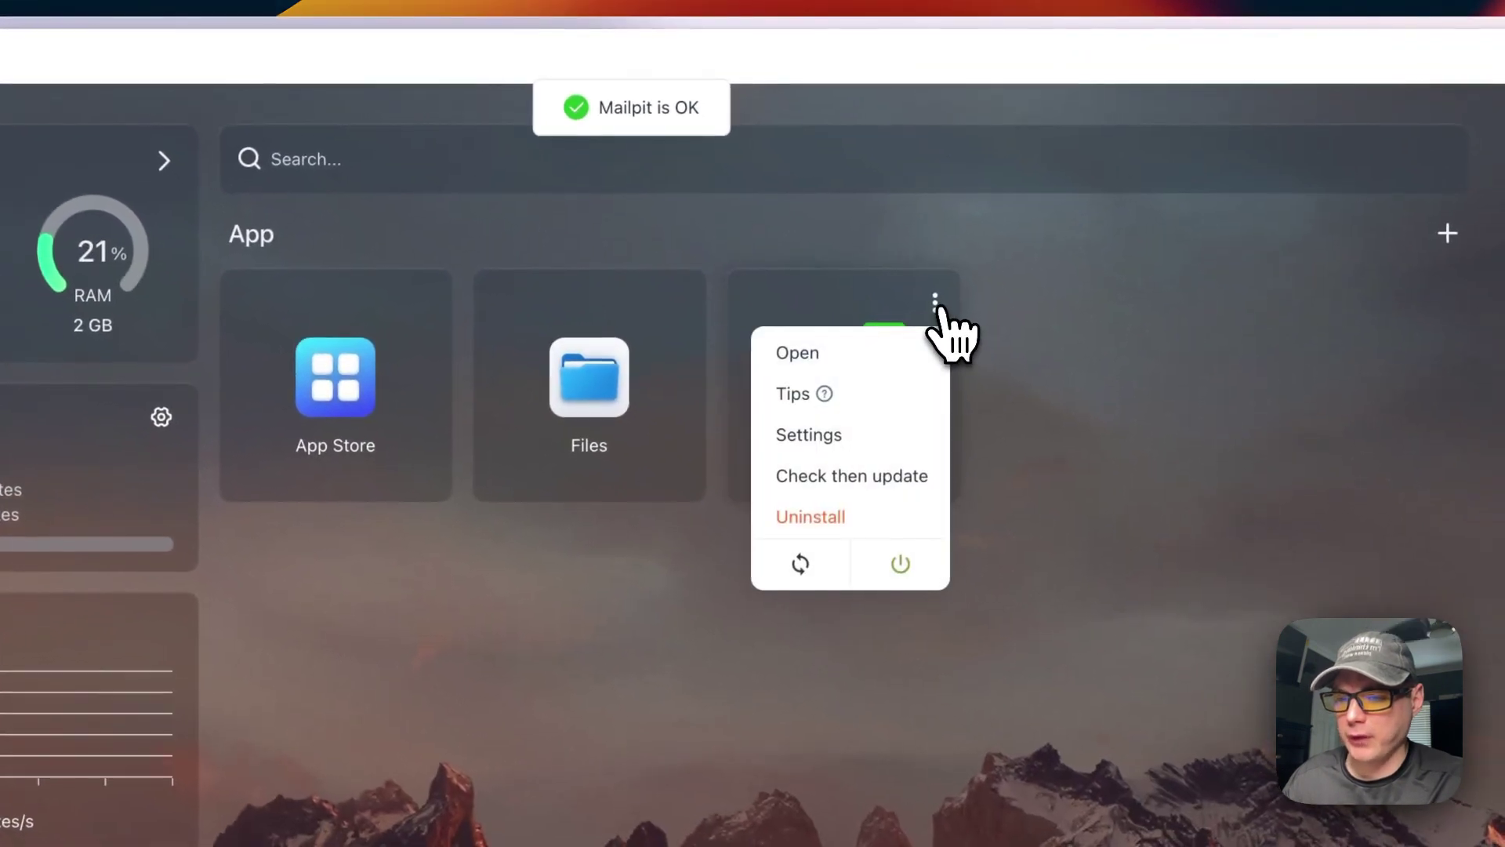
pyautogui.click(796, 394)
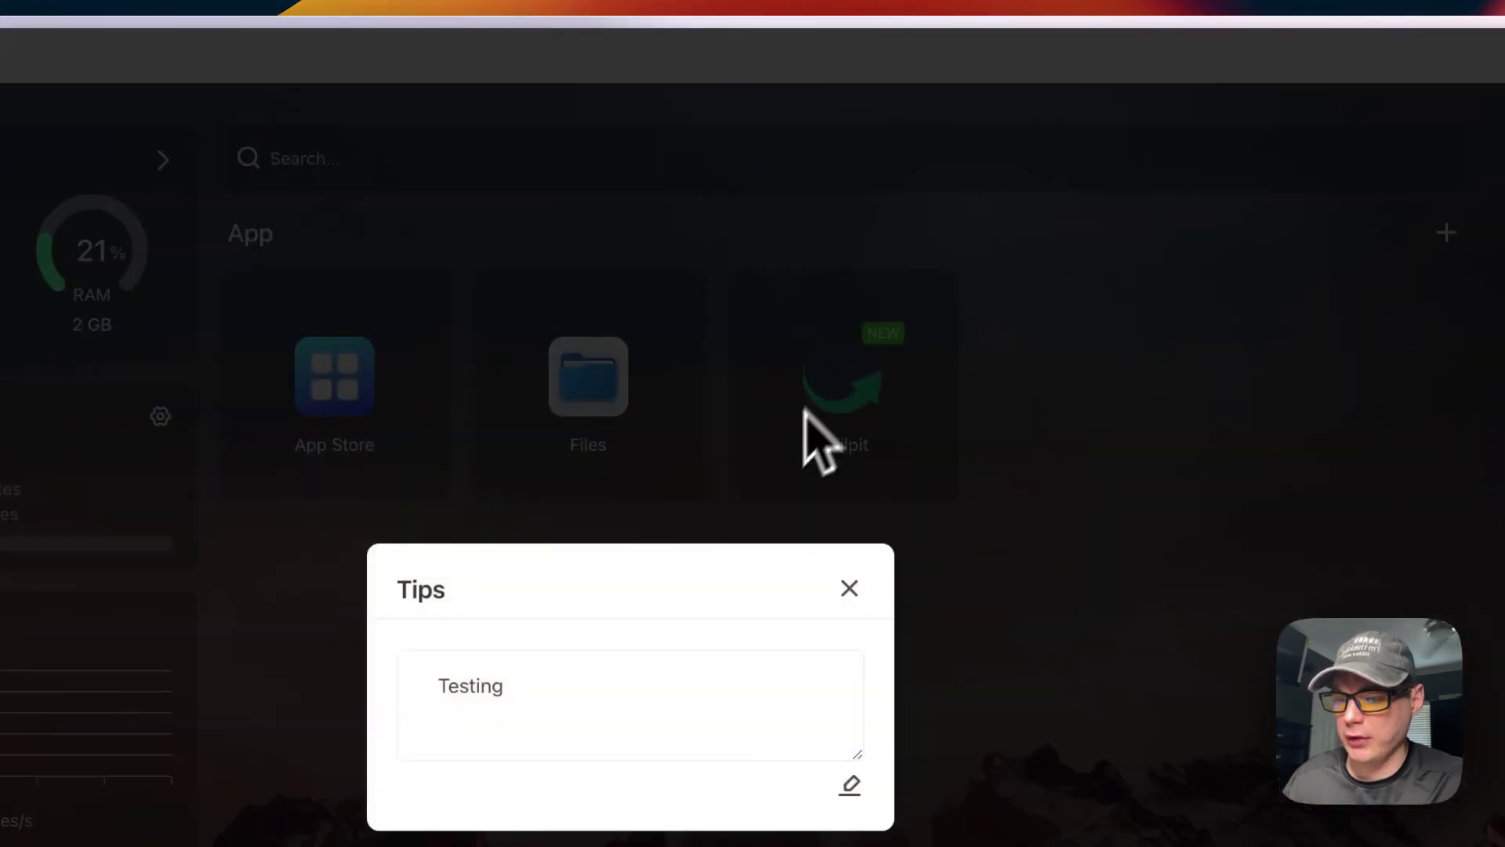
pyautogui.click(930, 497)
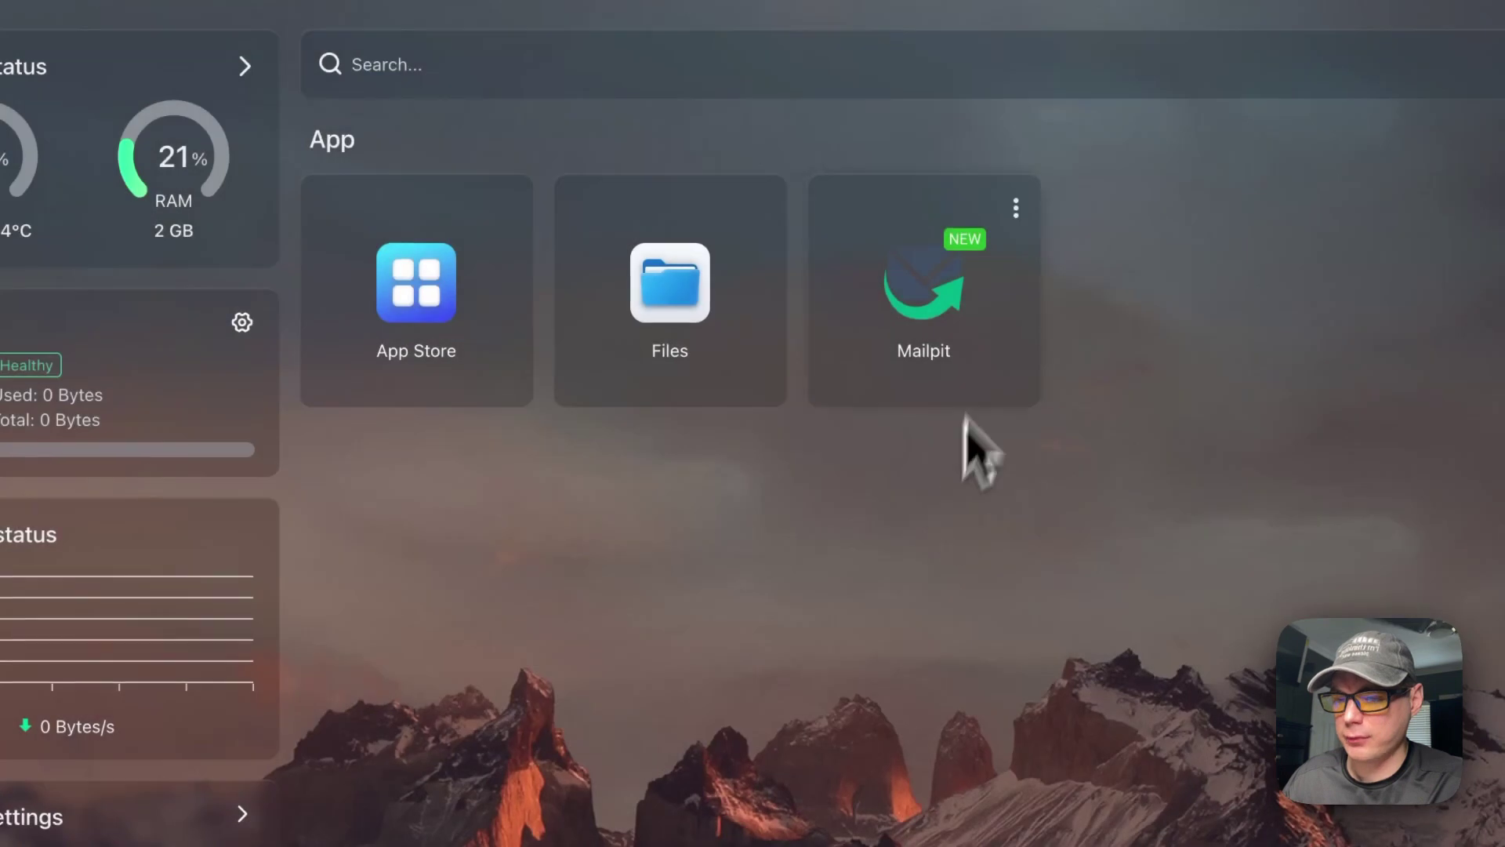
pyautogui.click(1015, 210)
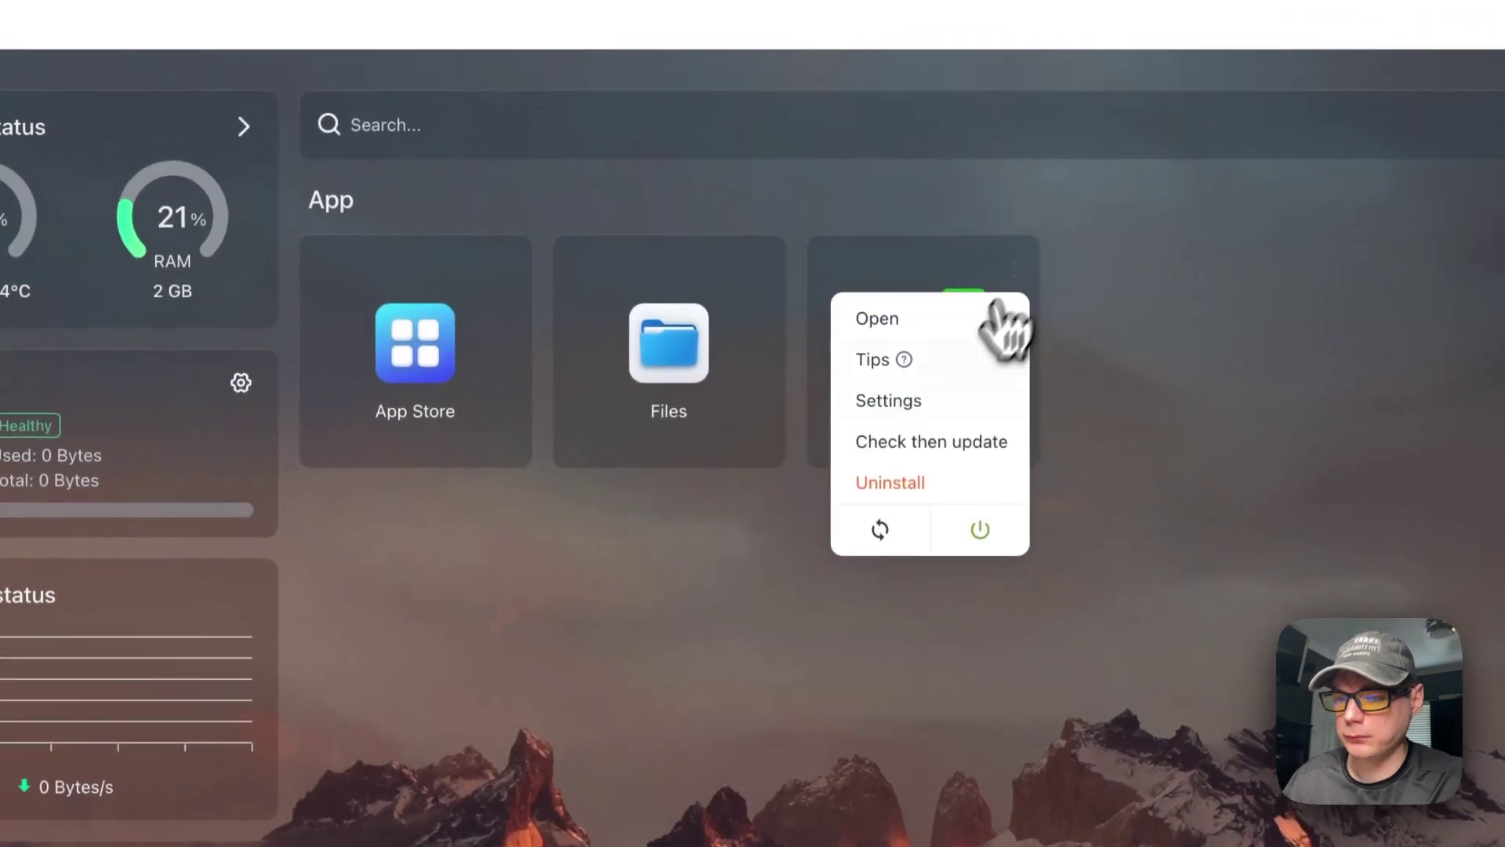
# - Open Mailpit's settings and run ls in the container terminal
pyautogui.click(902, 406)
pyautogui.scroll(-10, 578, 376)
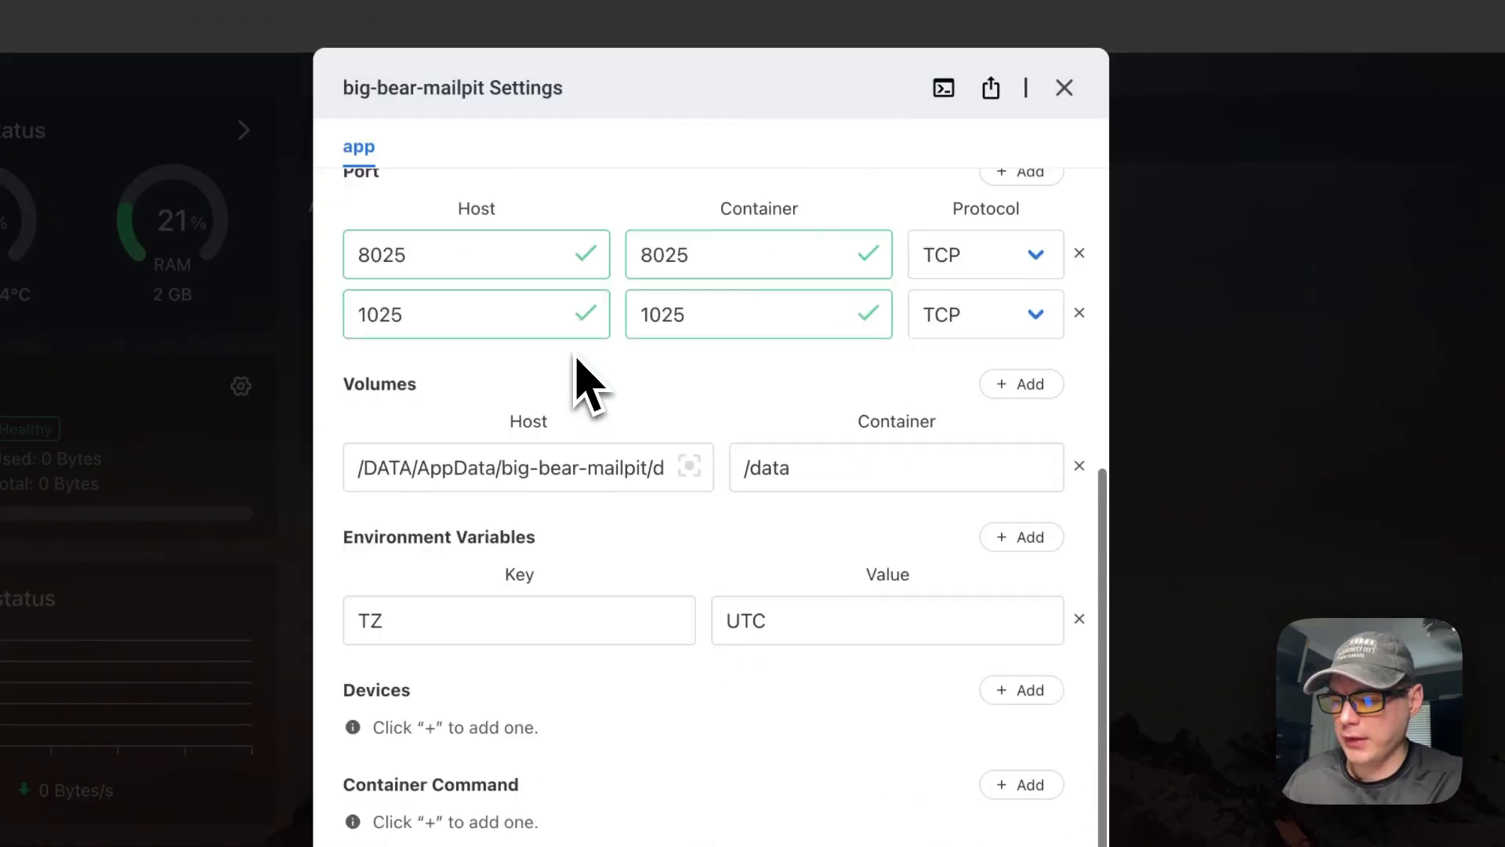
pyautogui.scroll(5, 651, 486)
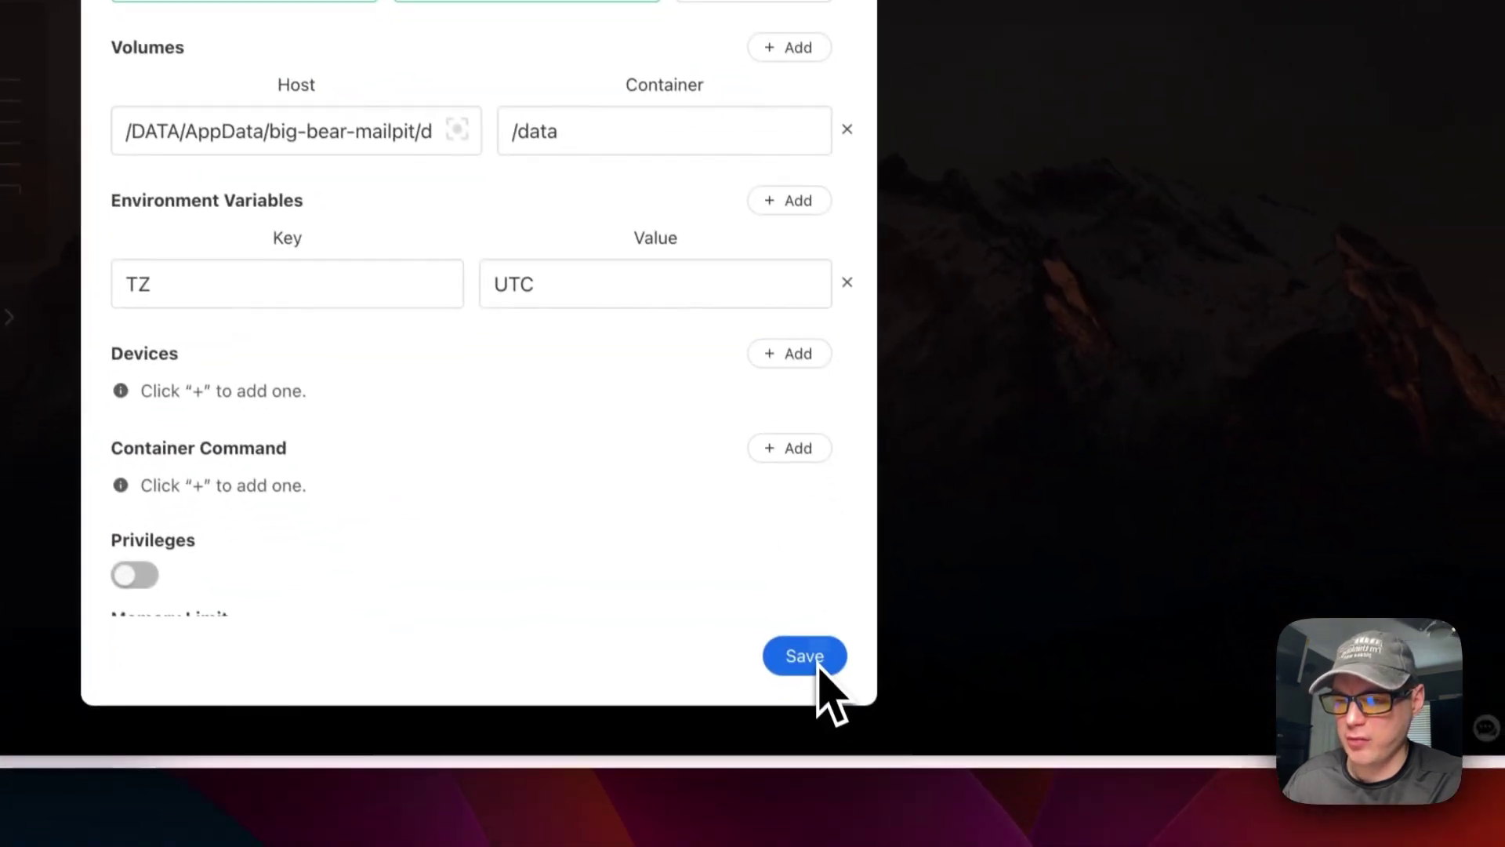
pyautogui.click(781, 185)
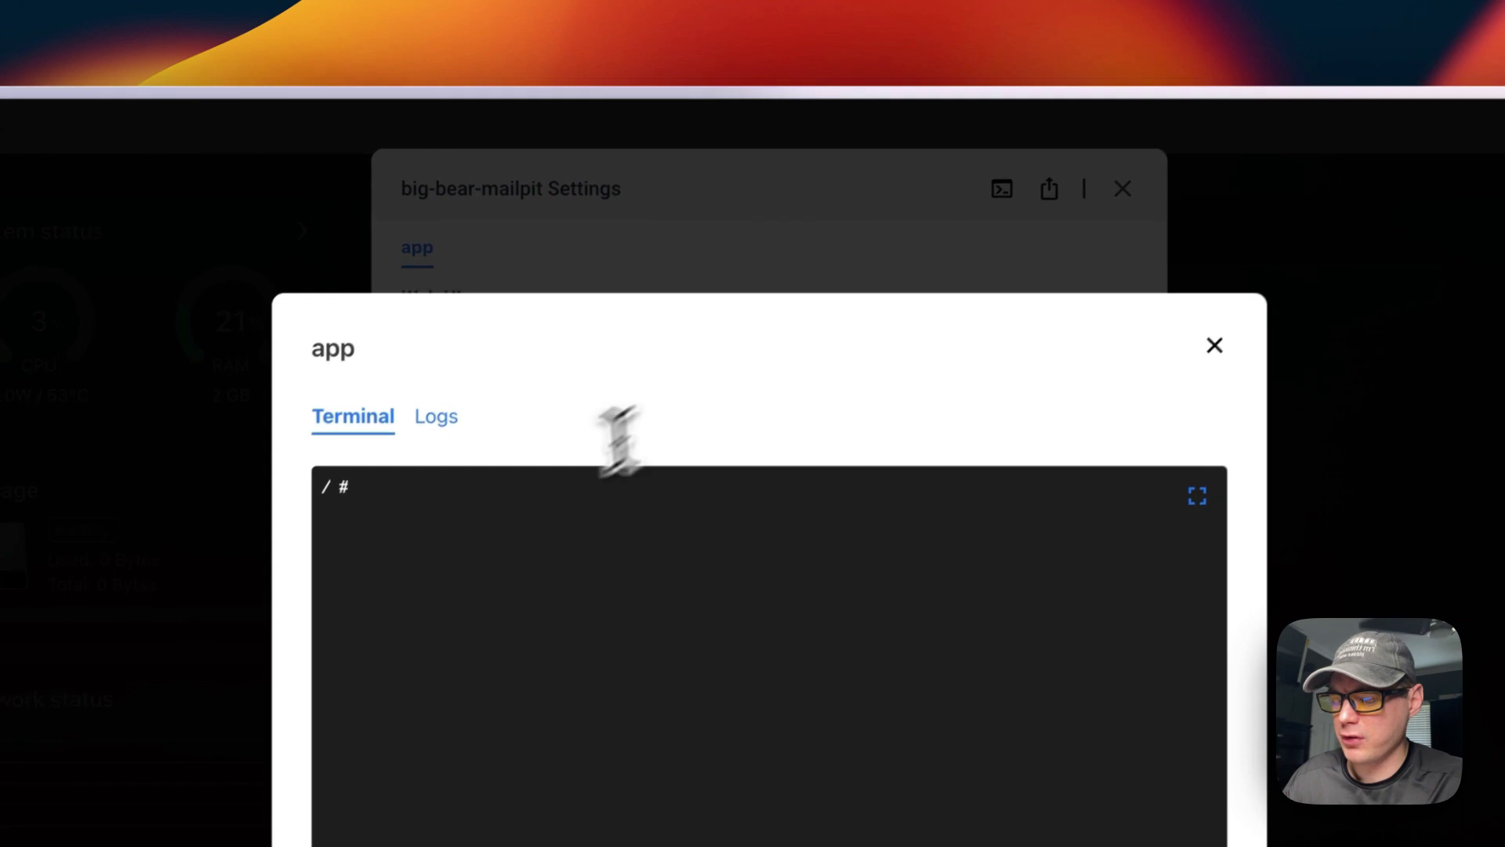
pyautogui.write('ls')
pyautogui.press('Return')
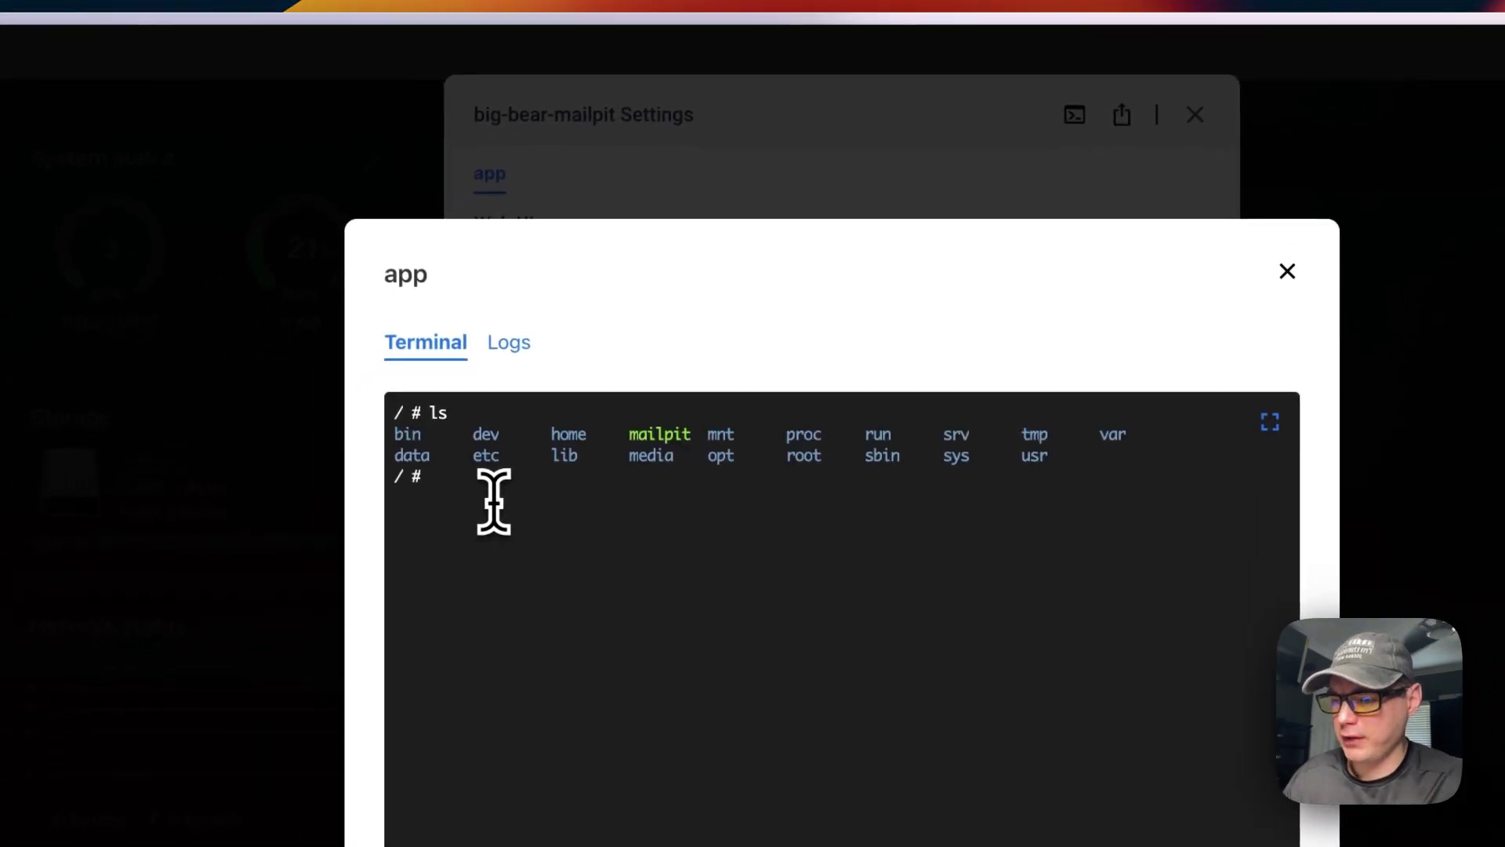
# - View the Mailpit container logs, then close the logs and settings
pyautogui.click(505, 345)
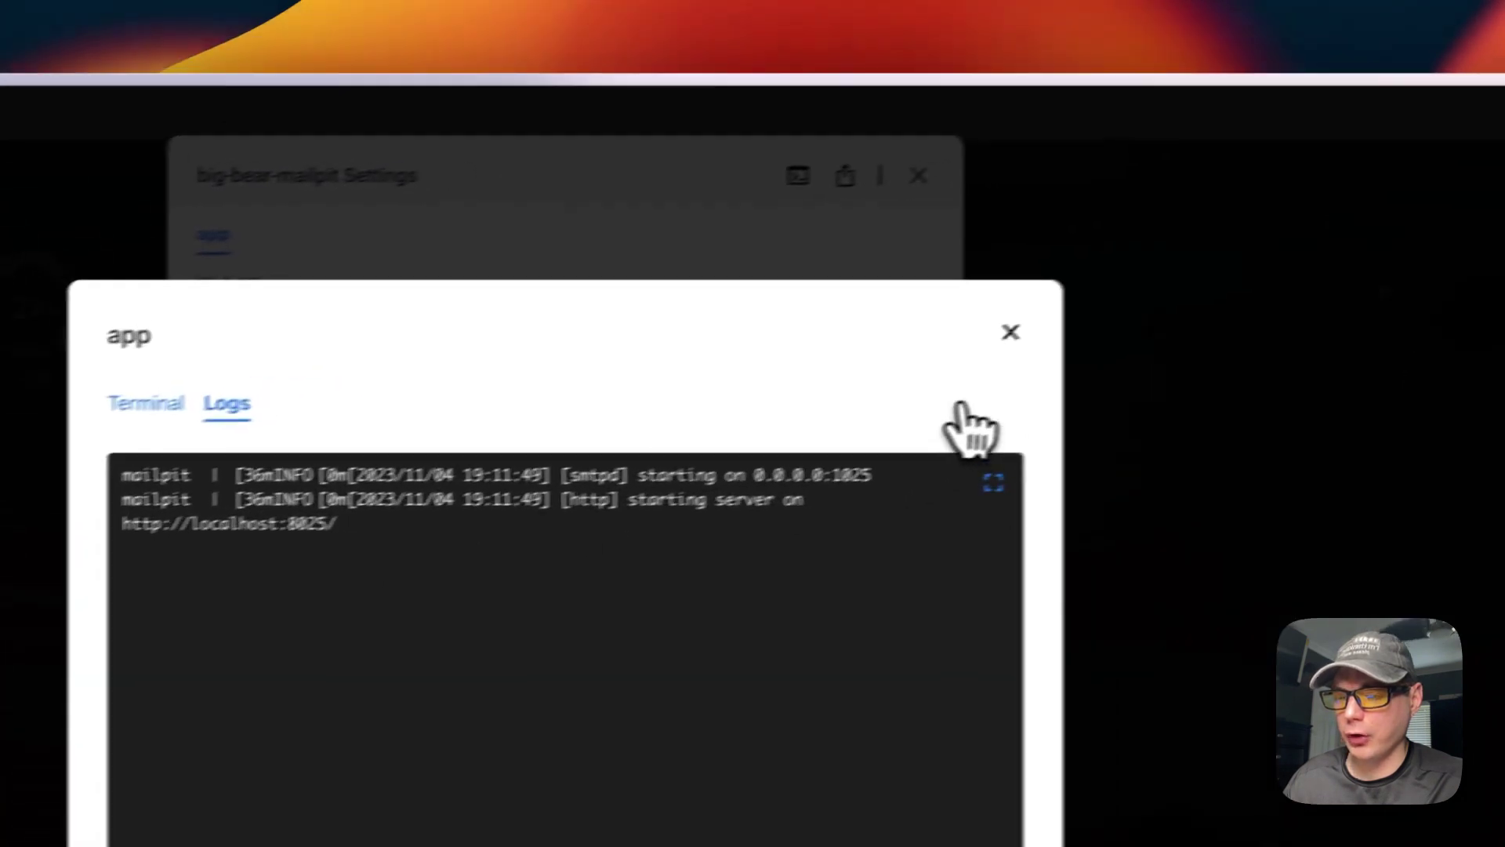
pyautogui.click(1288, 271)
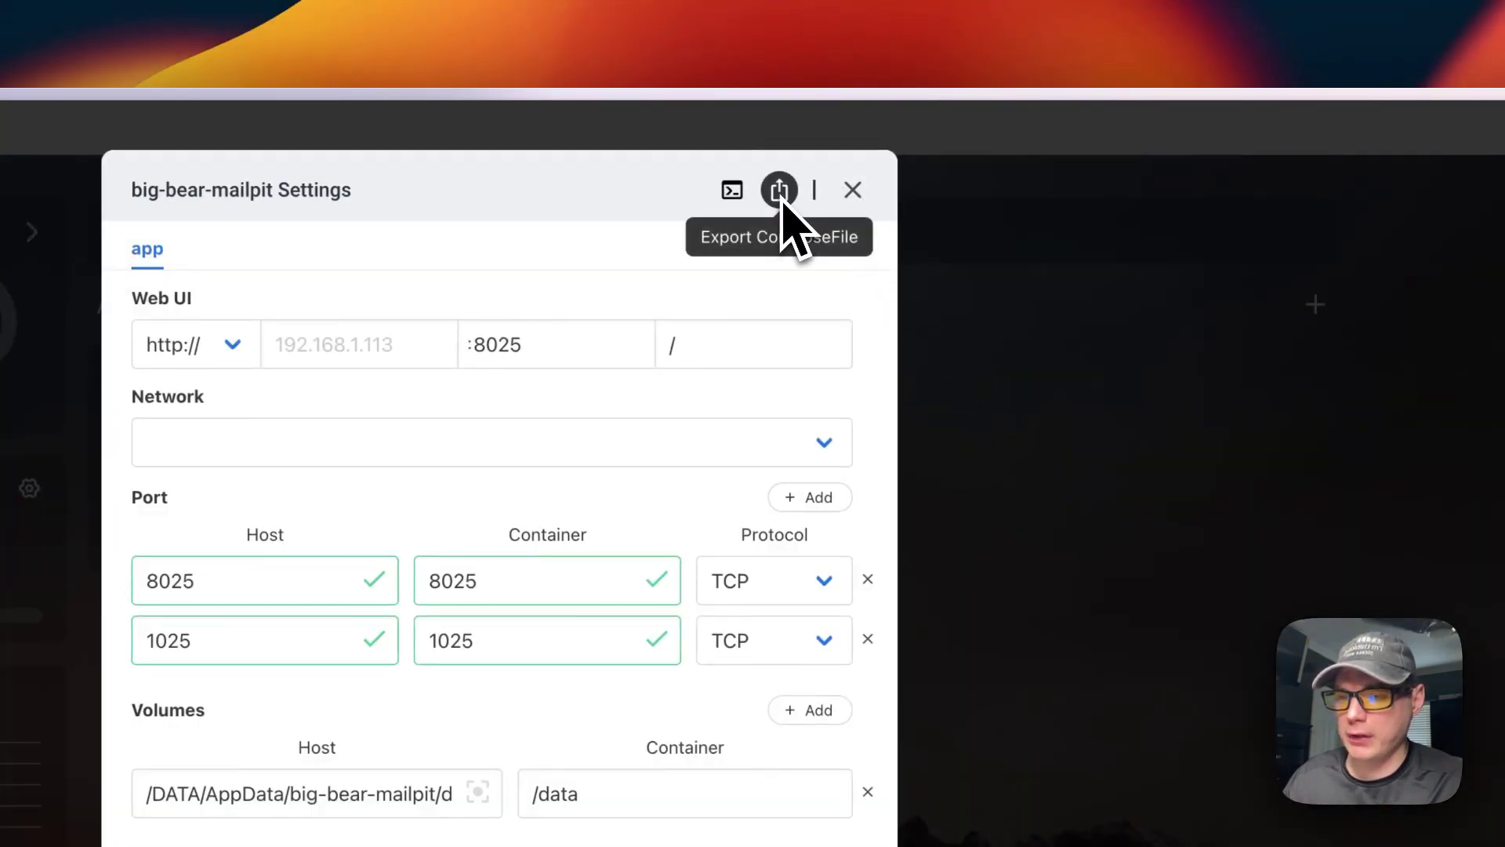
pyautogui.click(853, 191)
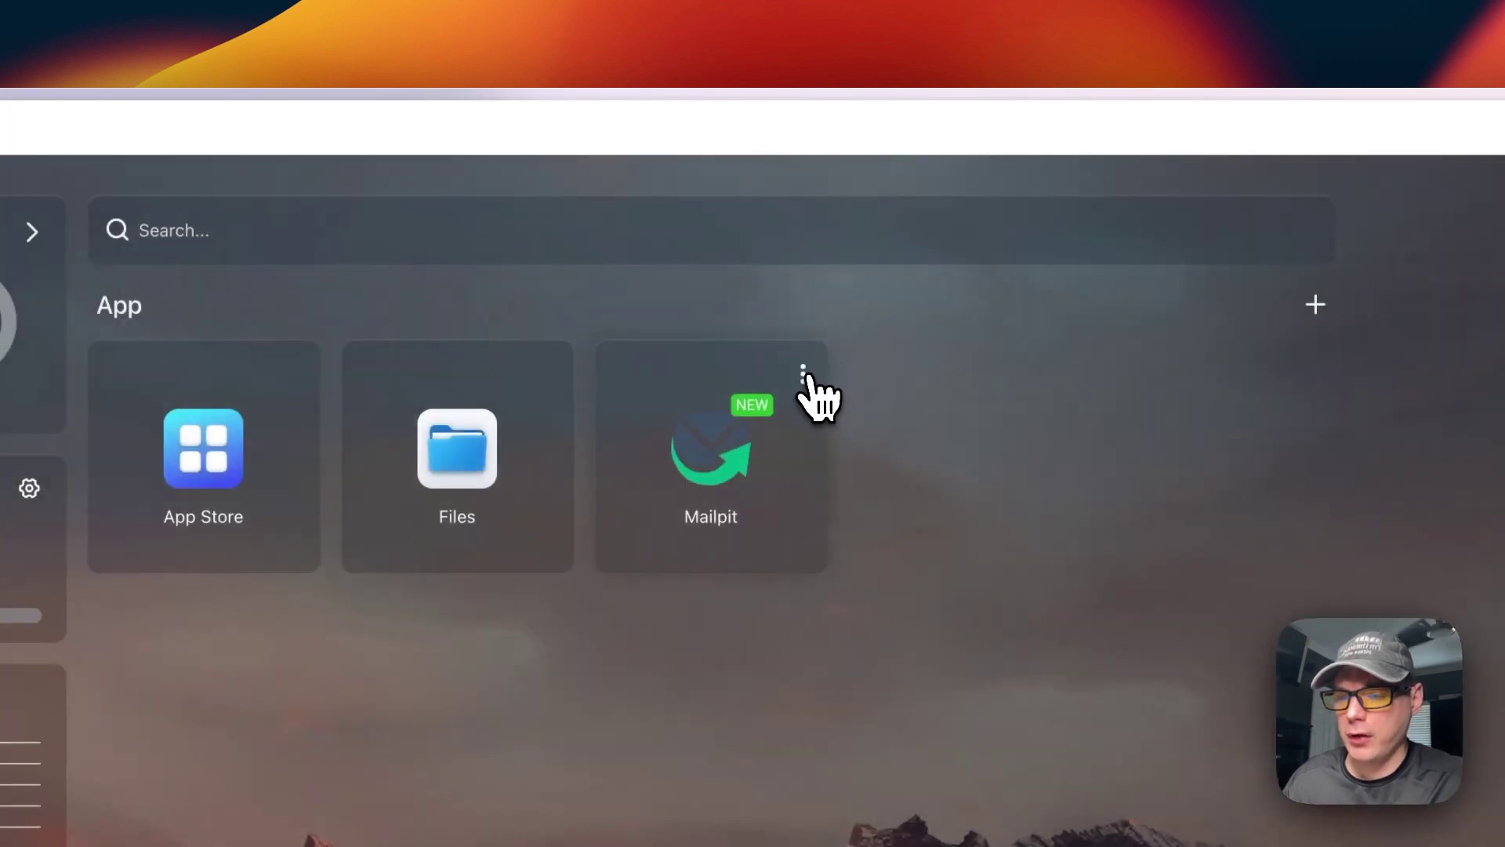
# - Run Mailpit's update check, confirming big-bear-mailpit is already current
pyautogui.click(803, 373)
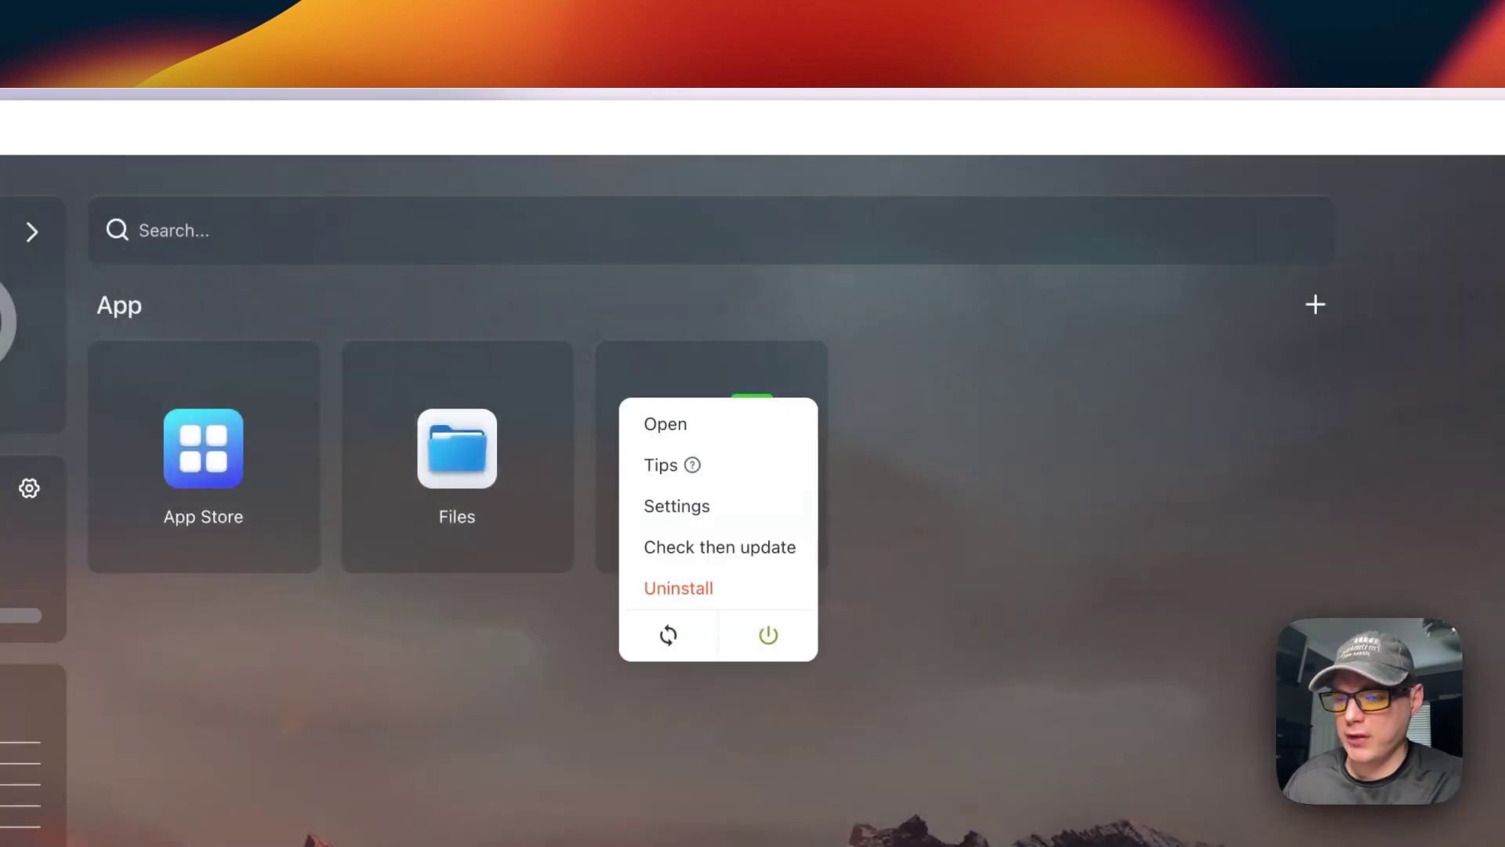
pyautogui.click(694, 548)
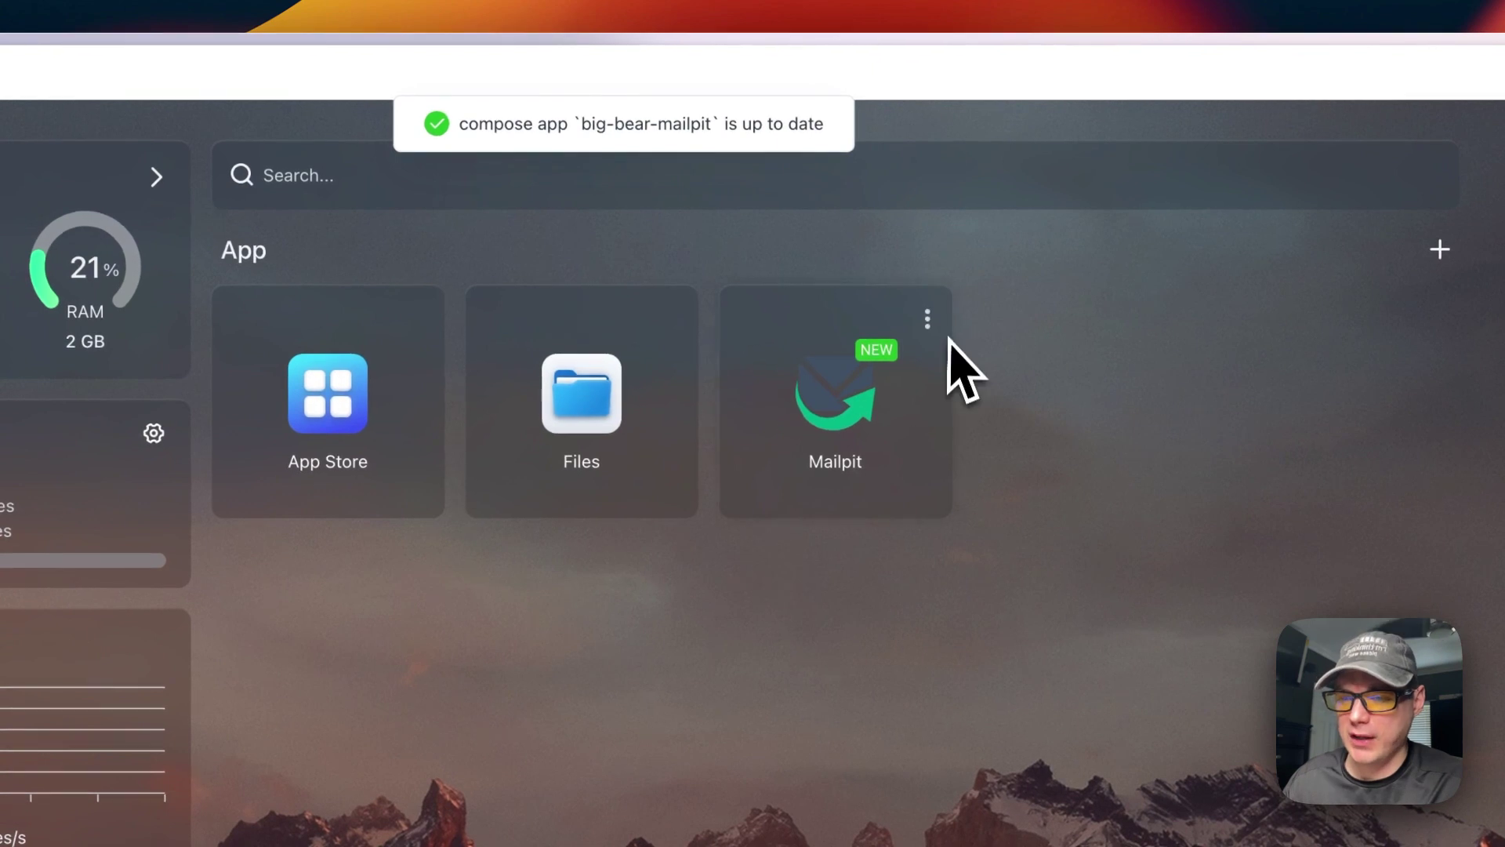
pyautogui.click(928, 318)
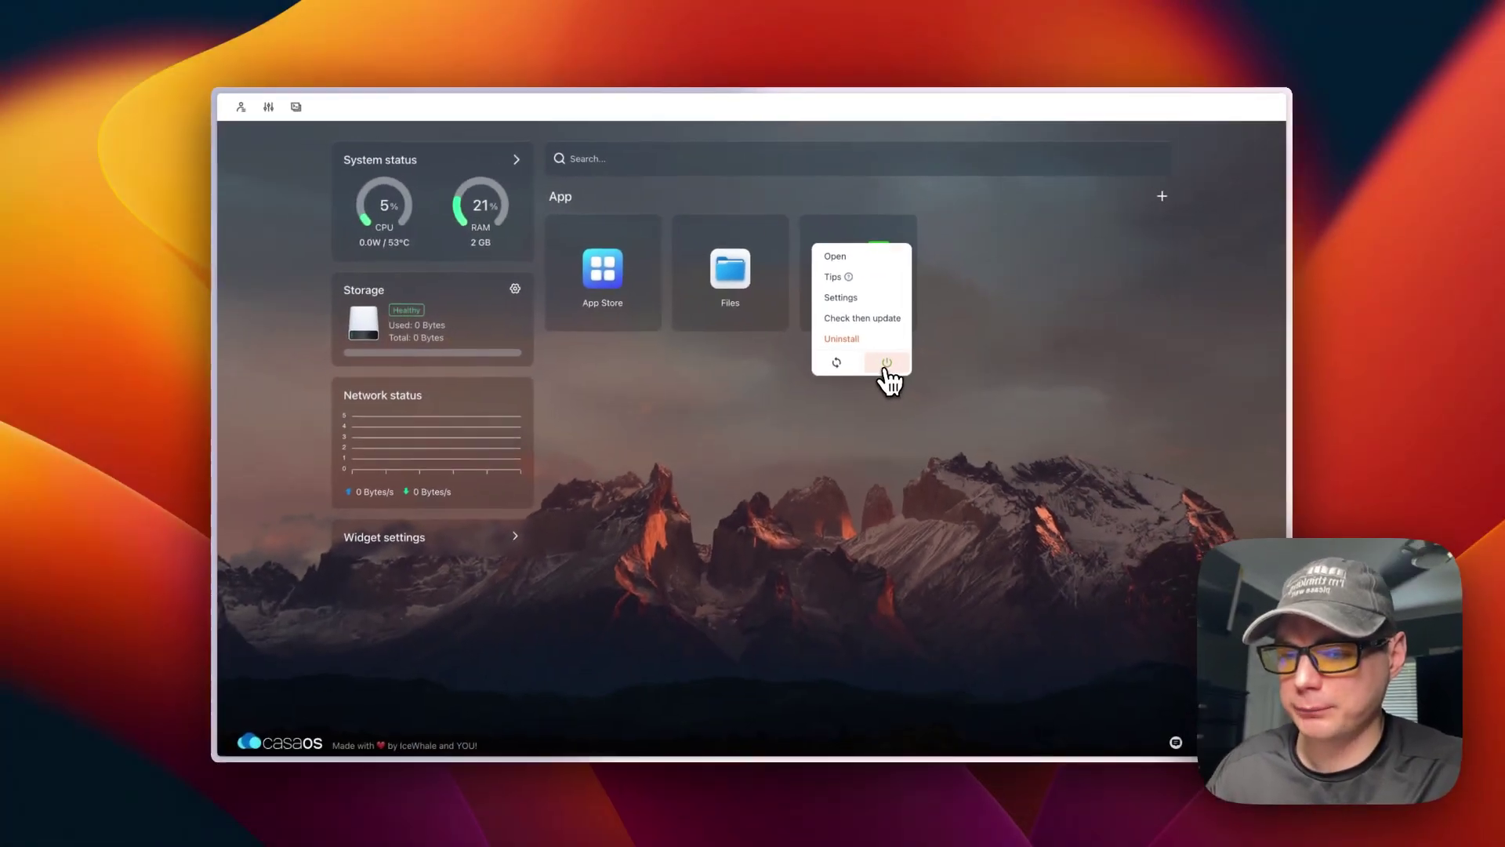
pyautogui.click(824, 497)
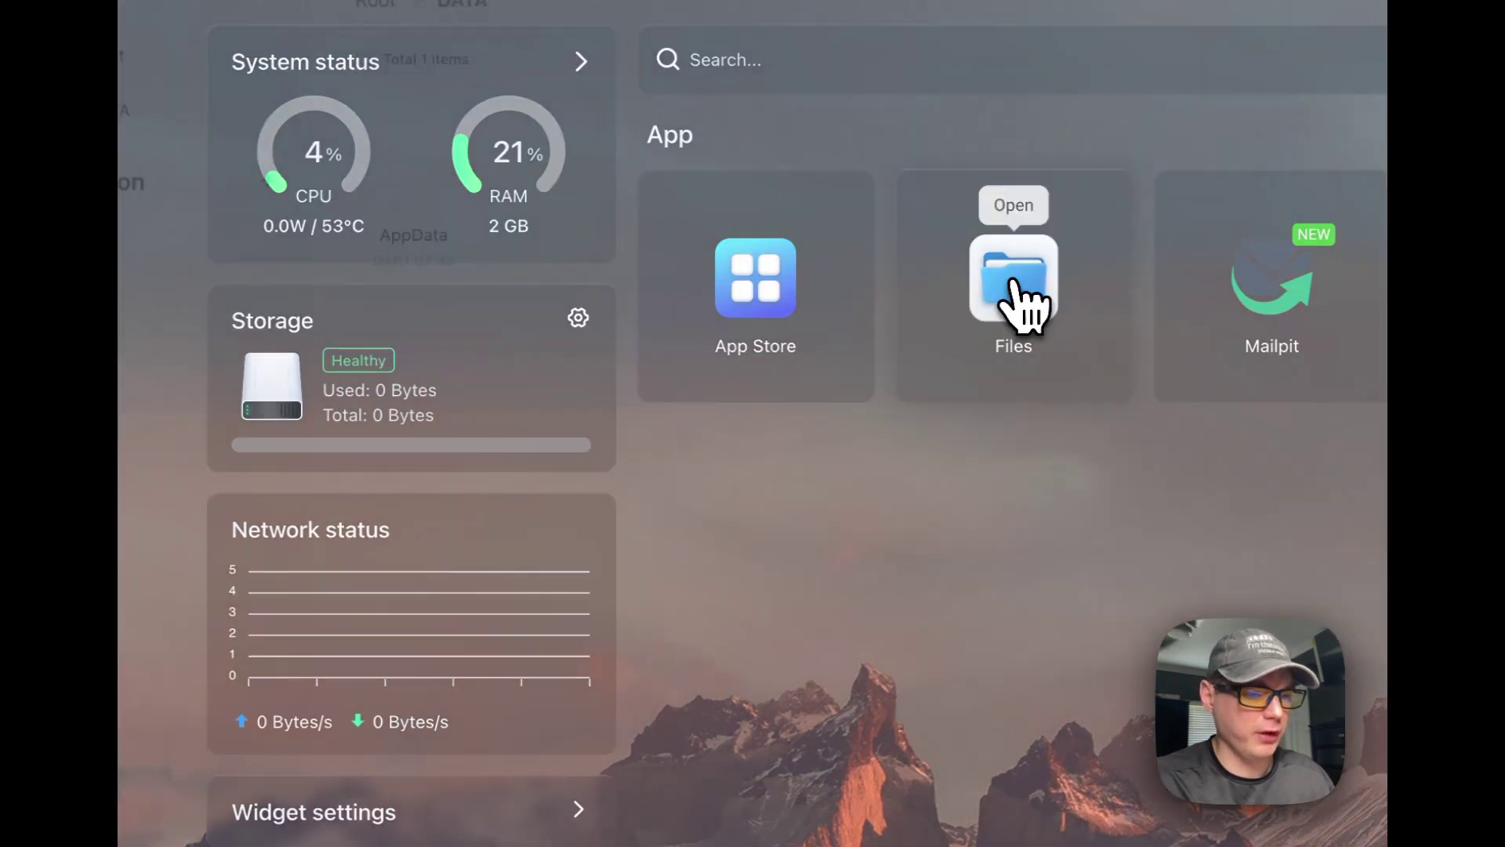
pyautogui.click(1019, 302)
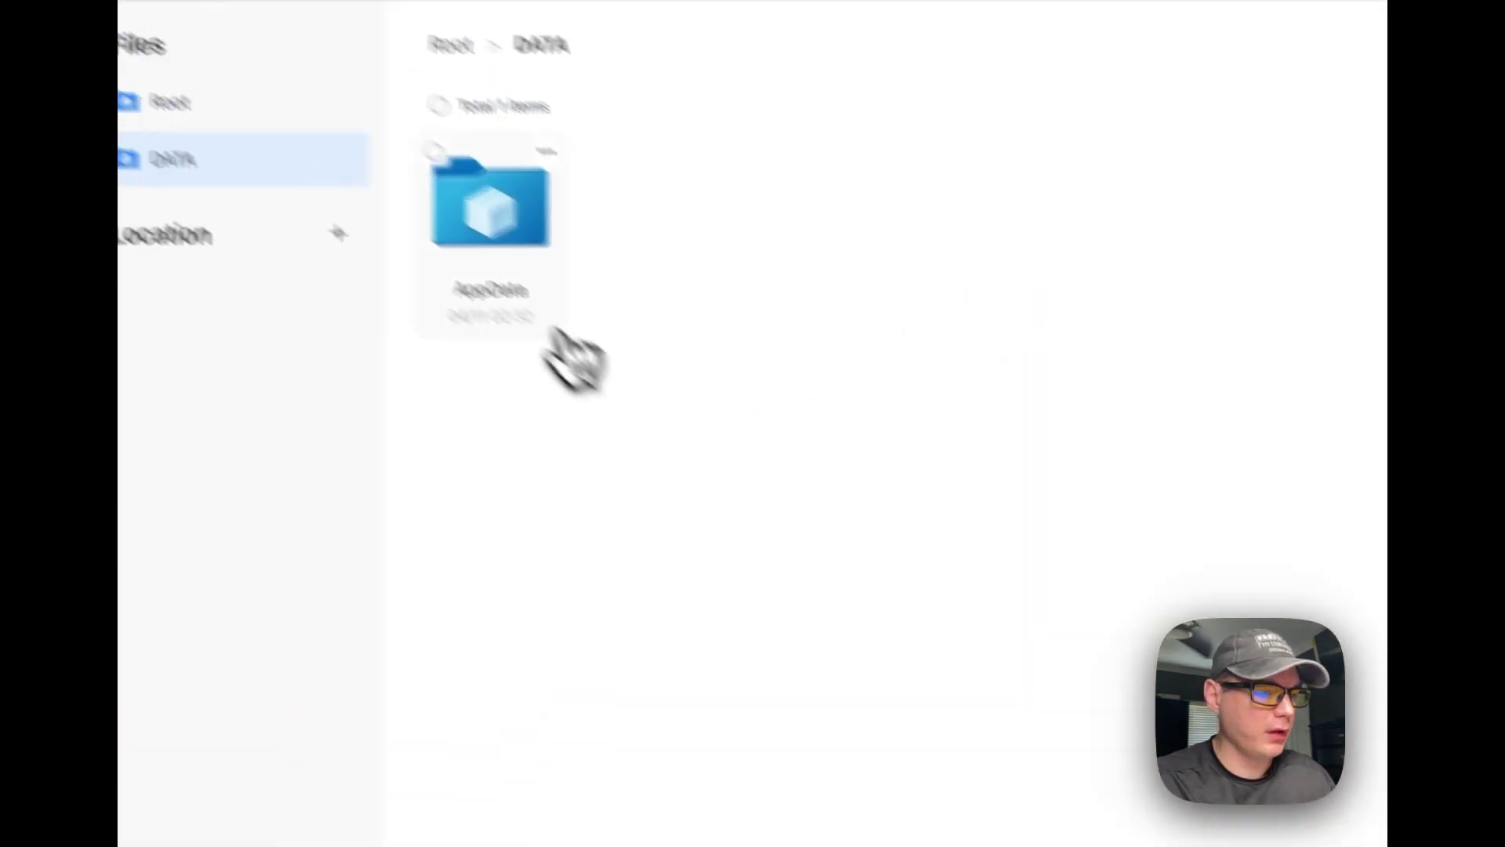
pyautogui.doubleClick(558, 326)
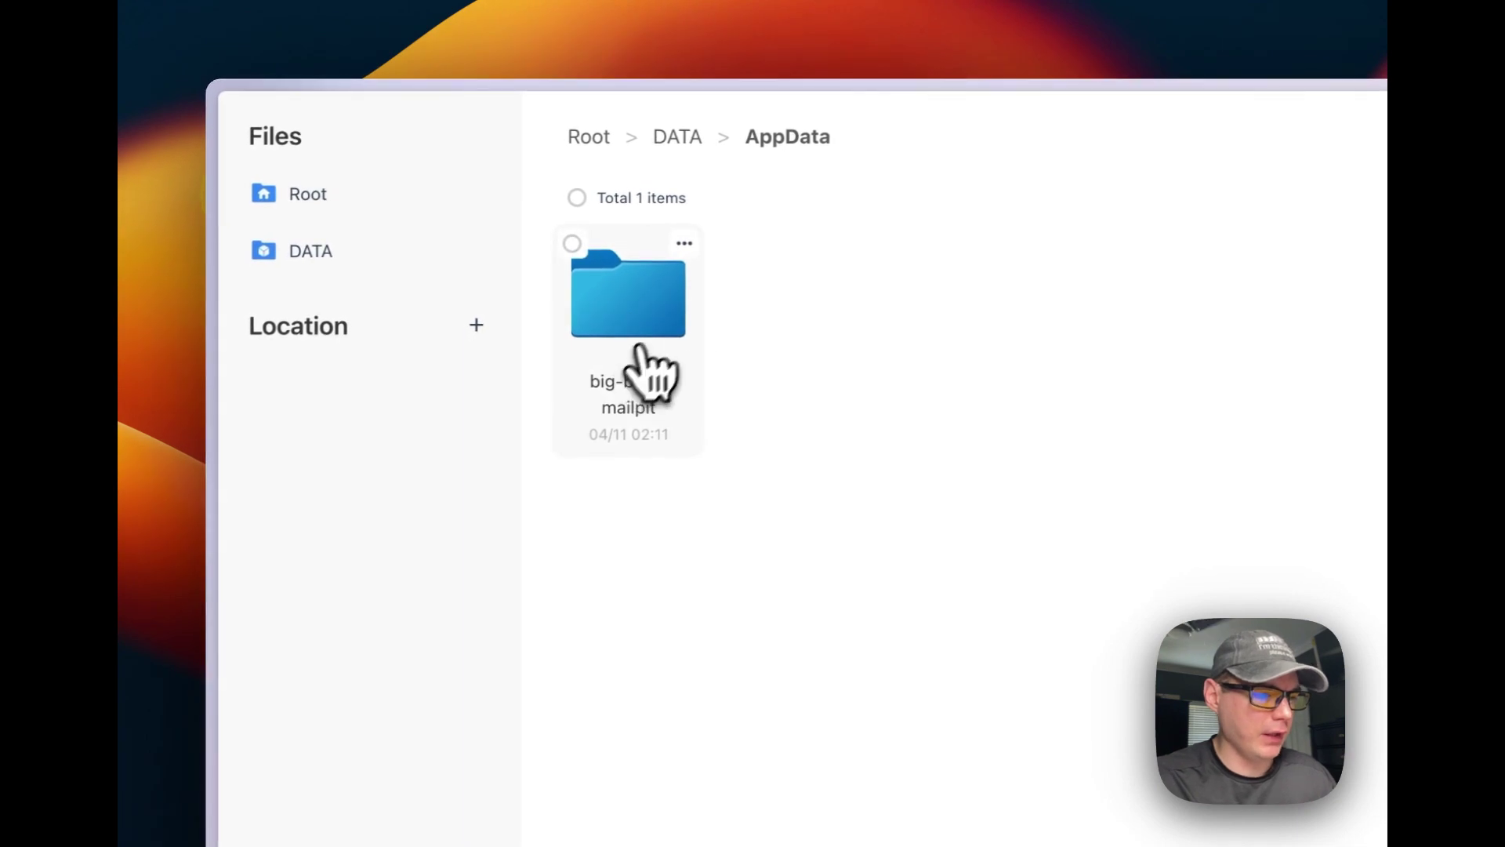
pyautogui.click(684, 245)
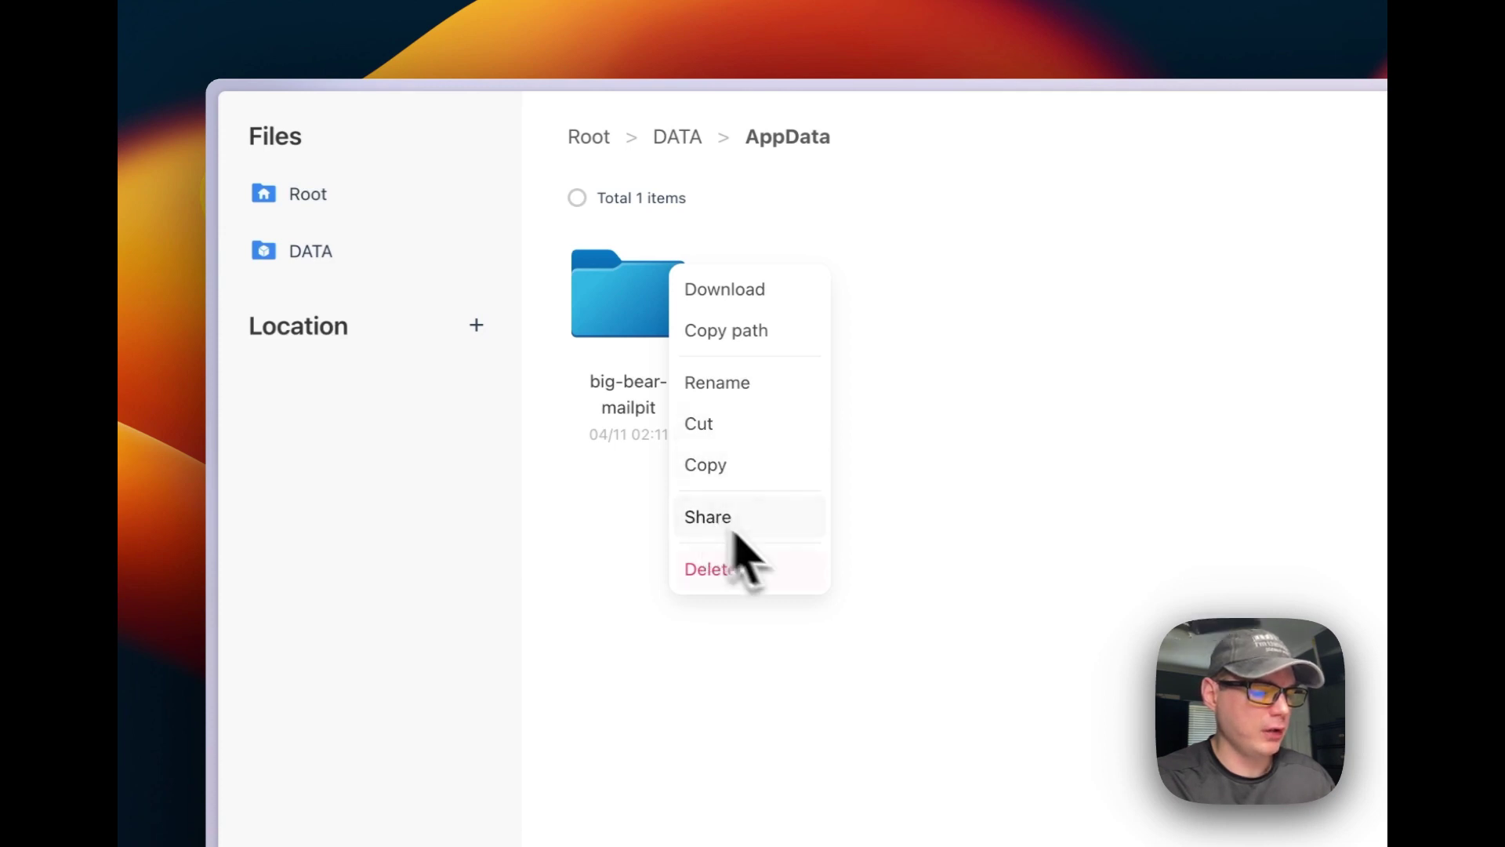
pyautogui.click(638, 672)
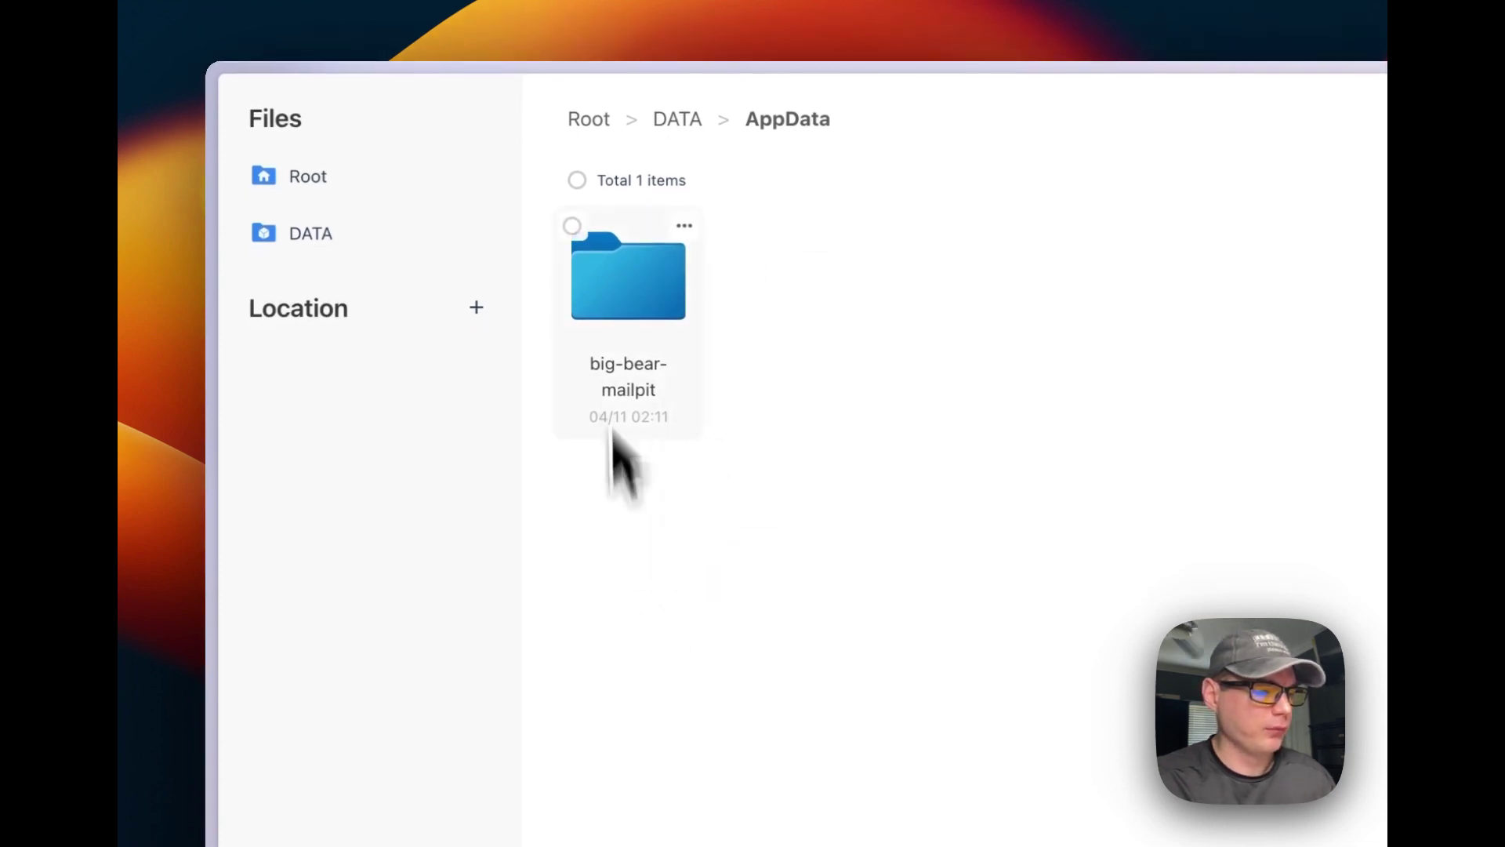
pyautogui.click(572, 201)
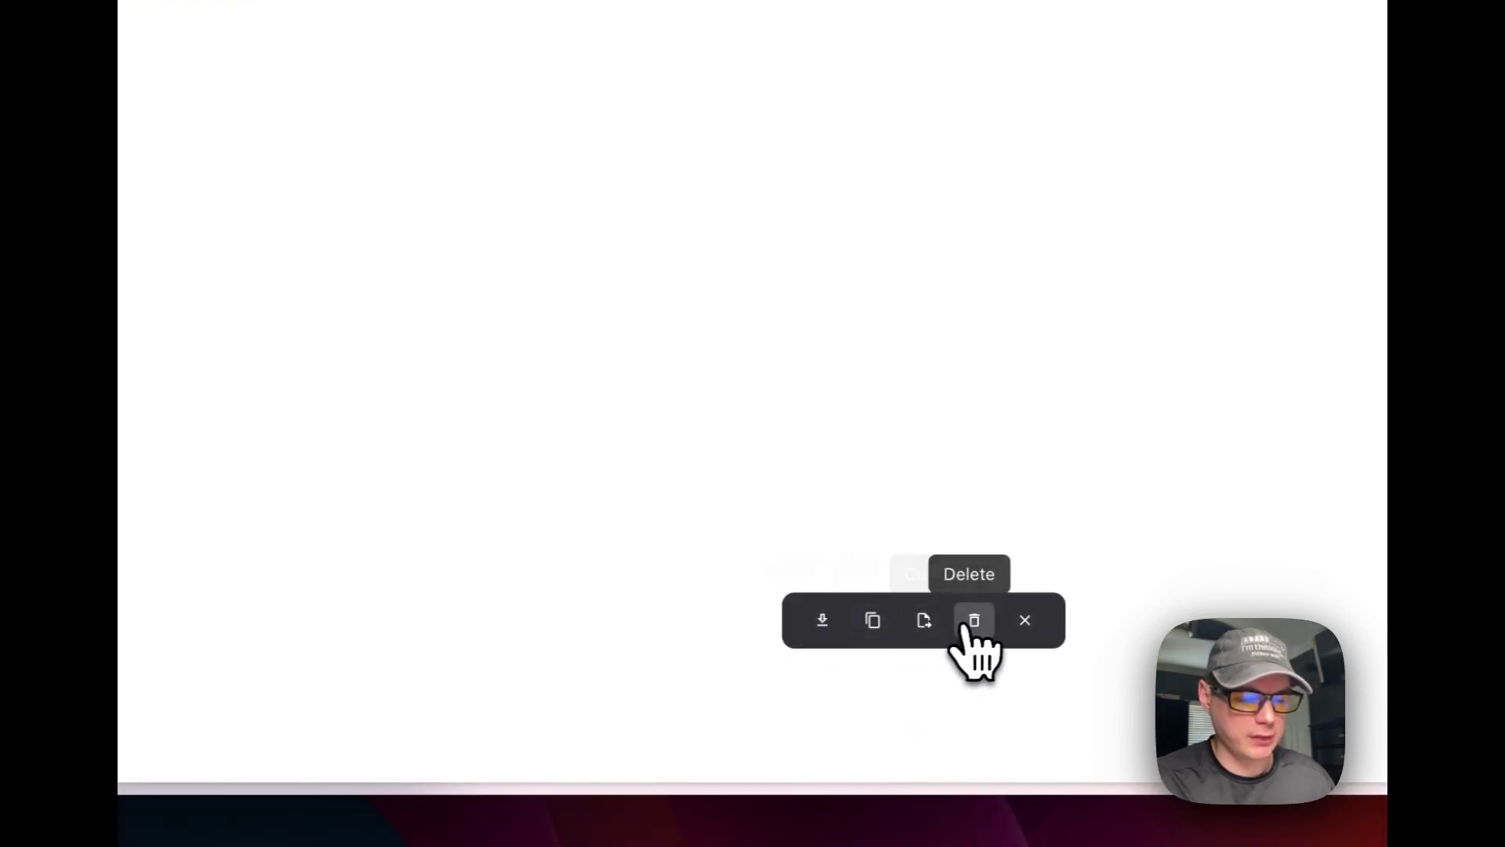
pyautogui.click(1024, 622)
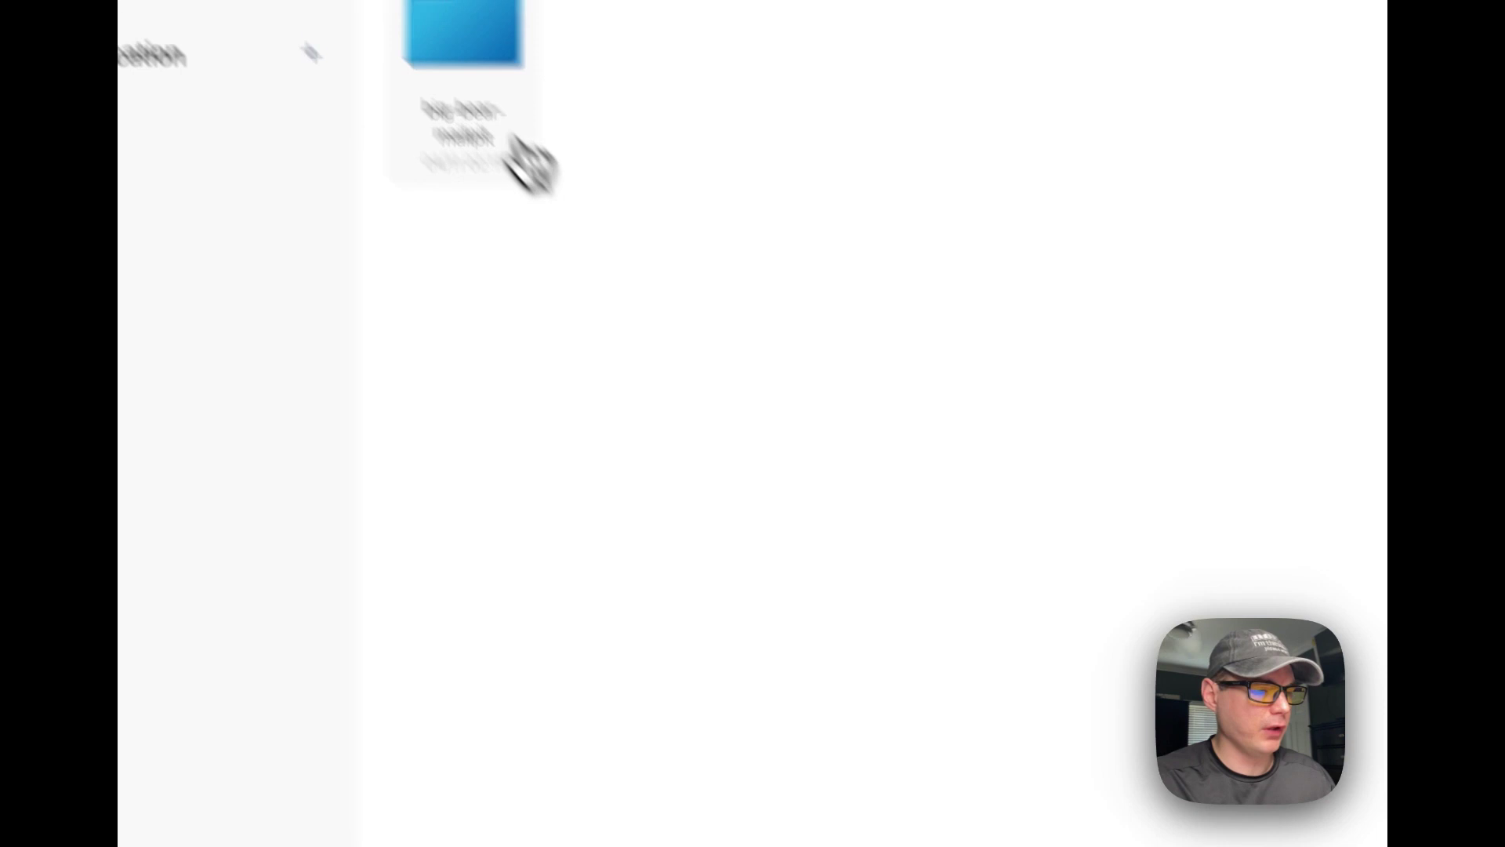
pyautogui.doubleClick(466, 43)
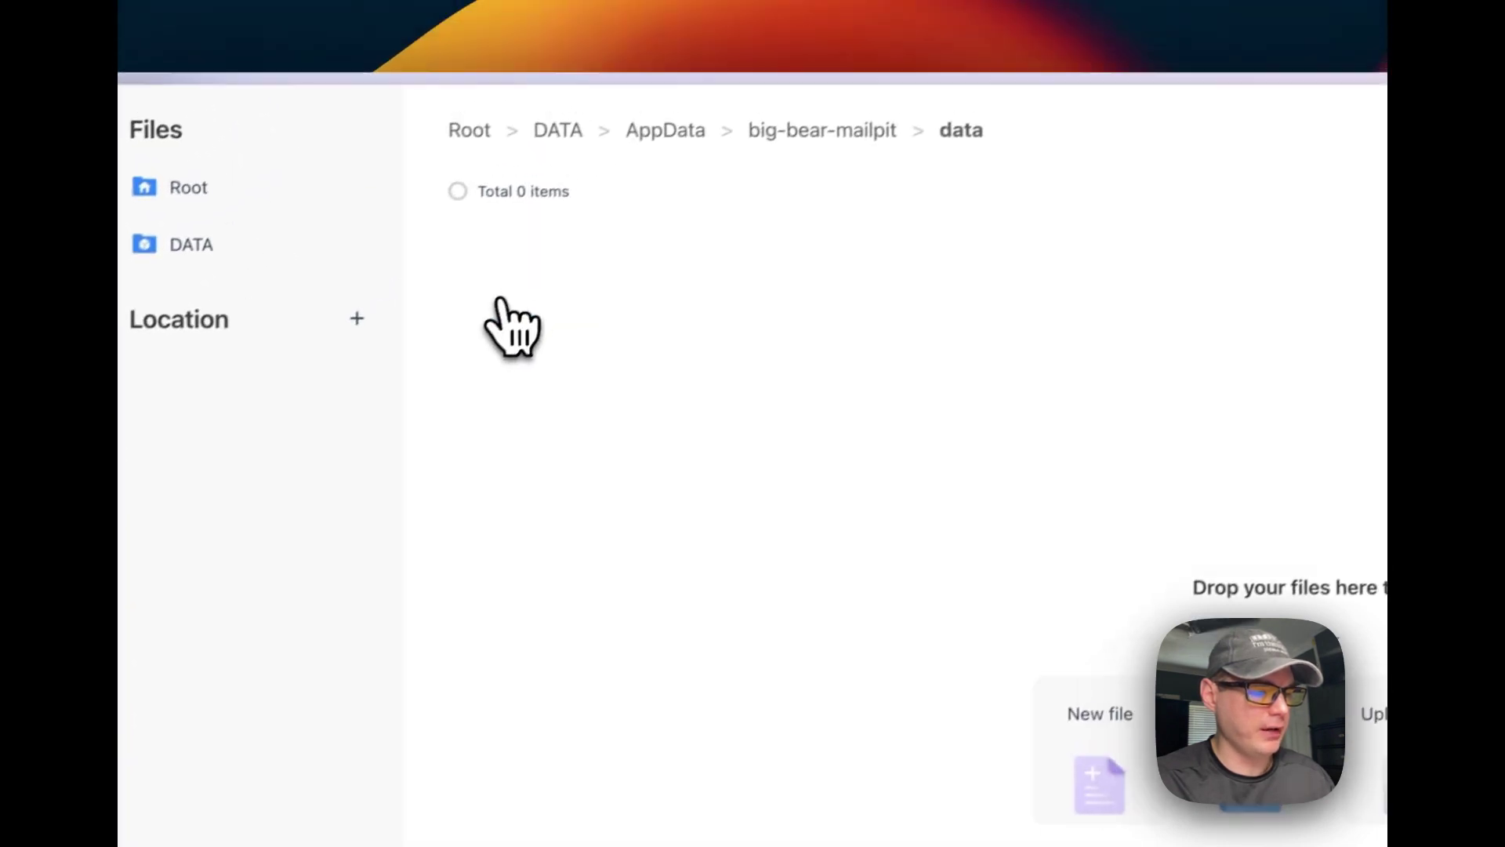
pyautogui.click(753, 147)
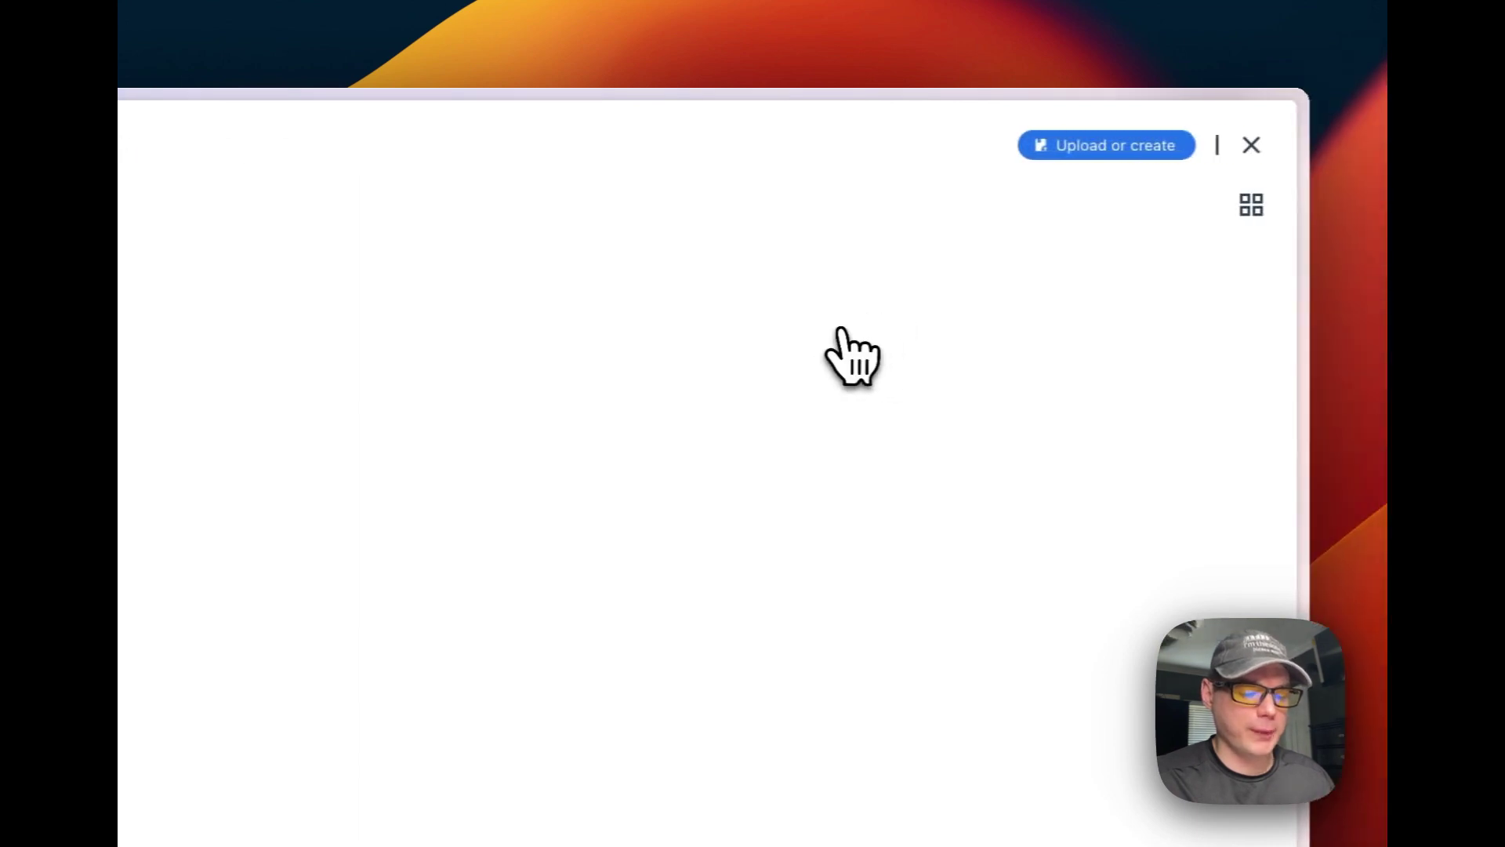
pyautogui.click(1252, 144)
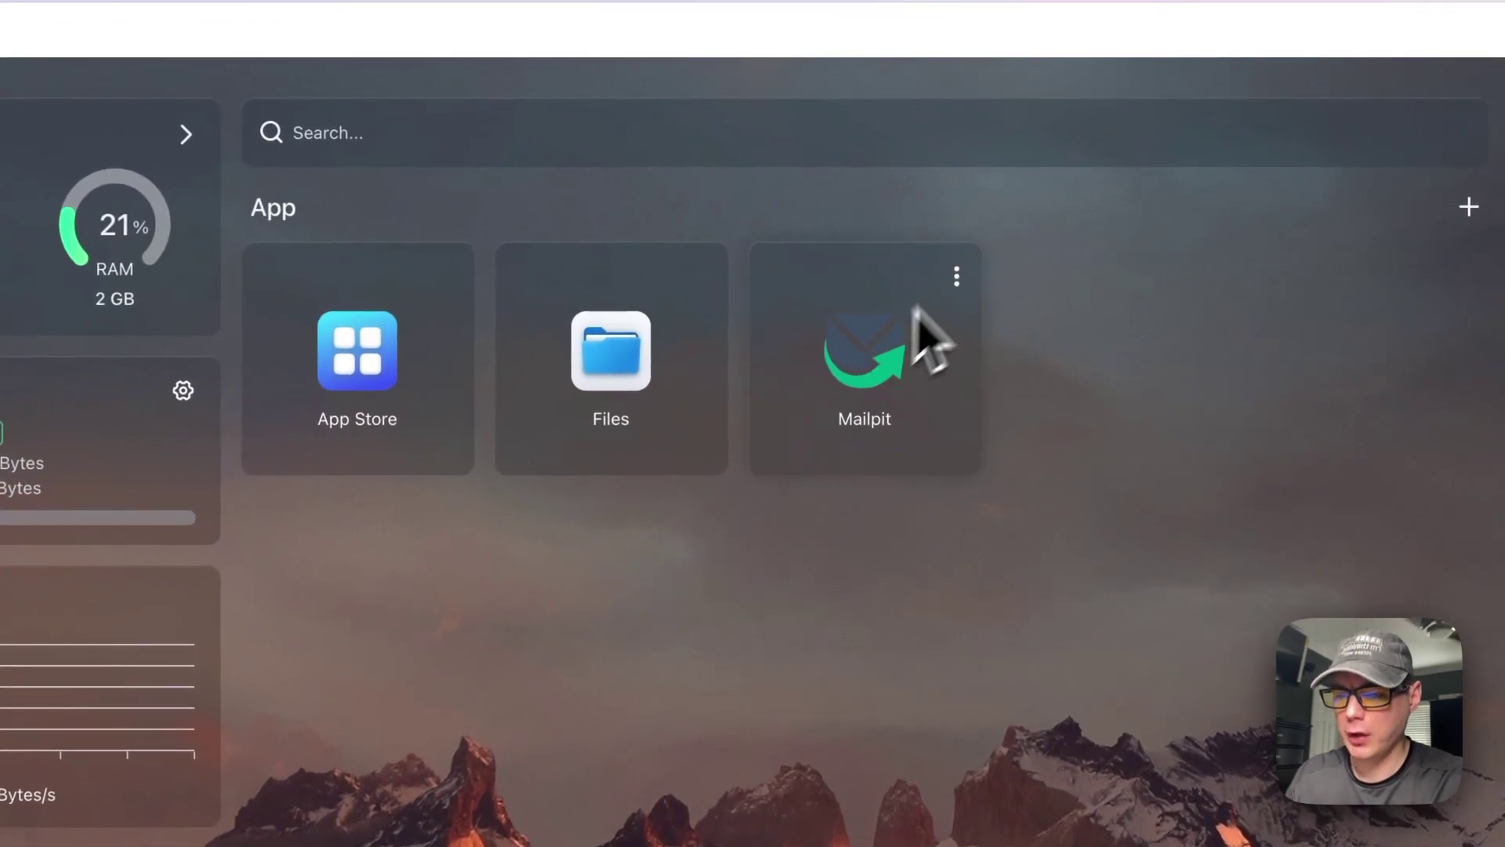
# - Launch Mailpit from its tile menu and open the Default HTML Email's HTML source and plain-text views
pyautogui.click(956, 276)
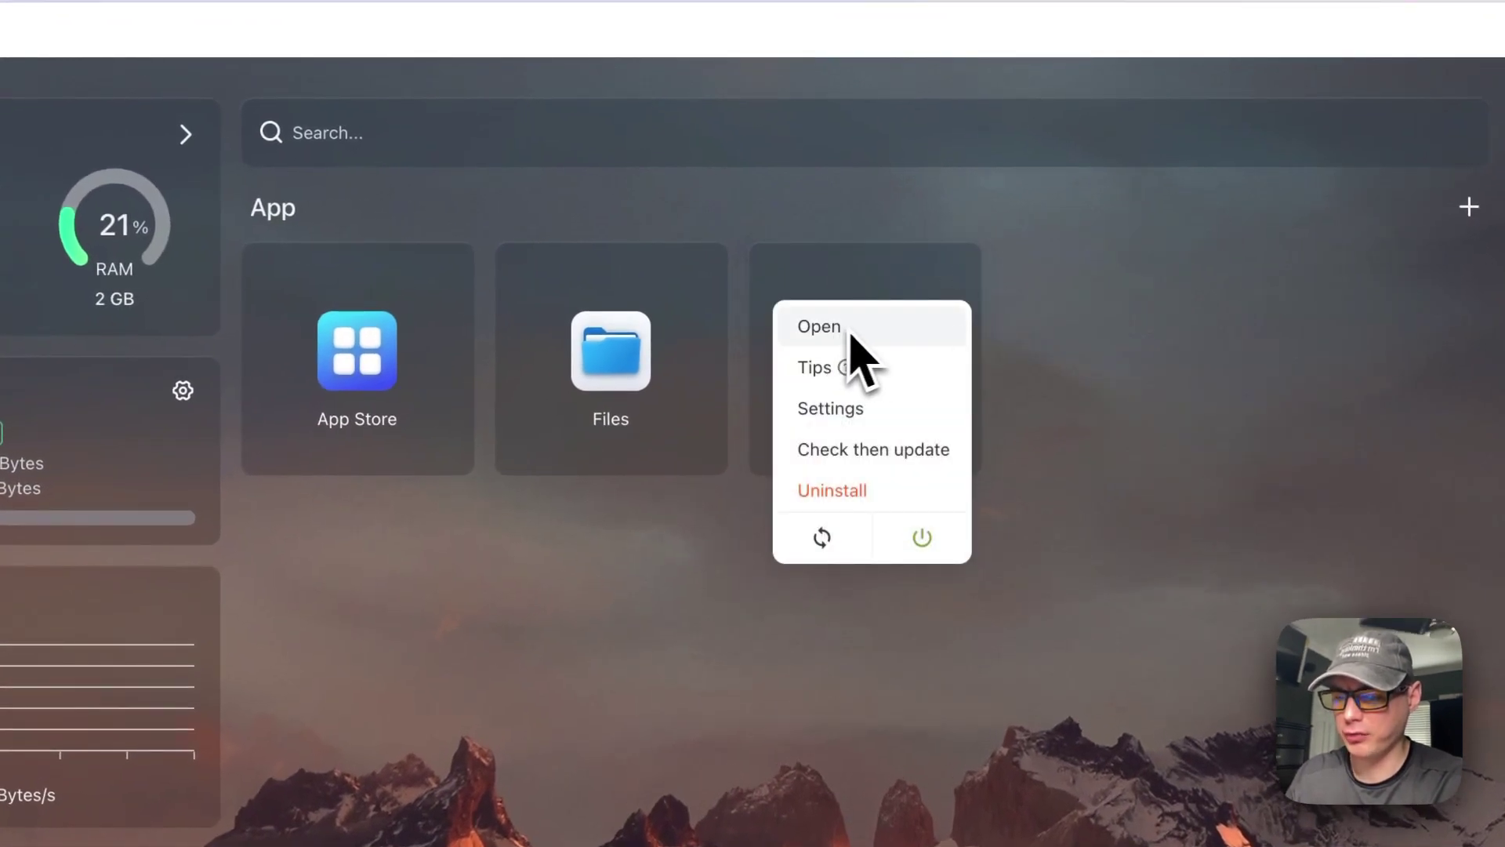
pyautogui.click(914, 369)
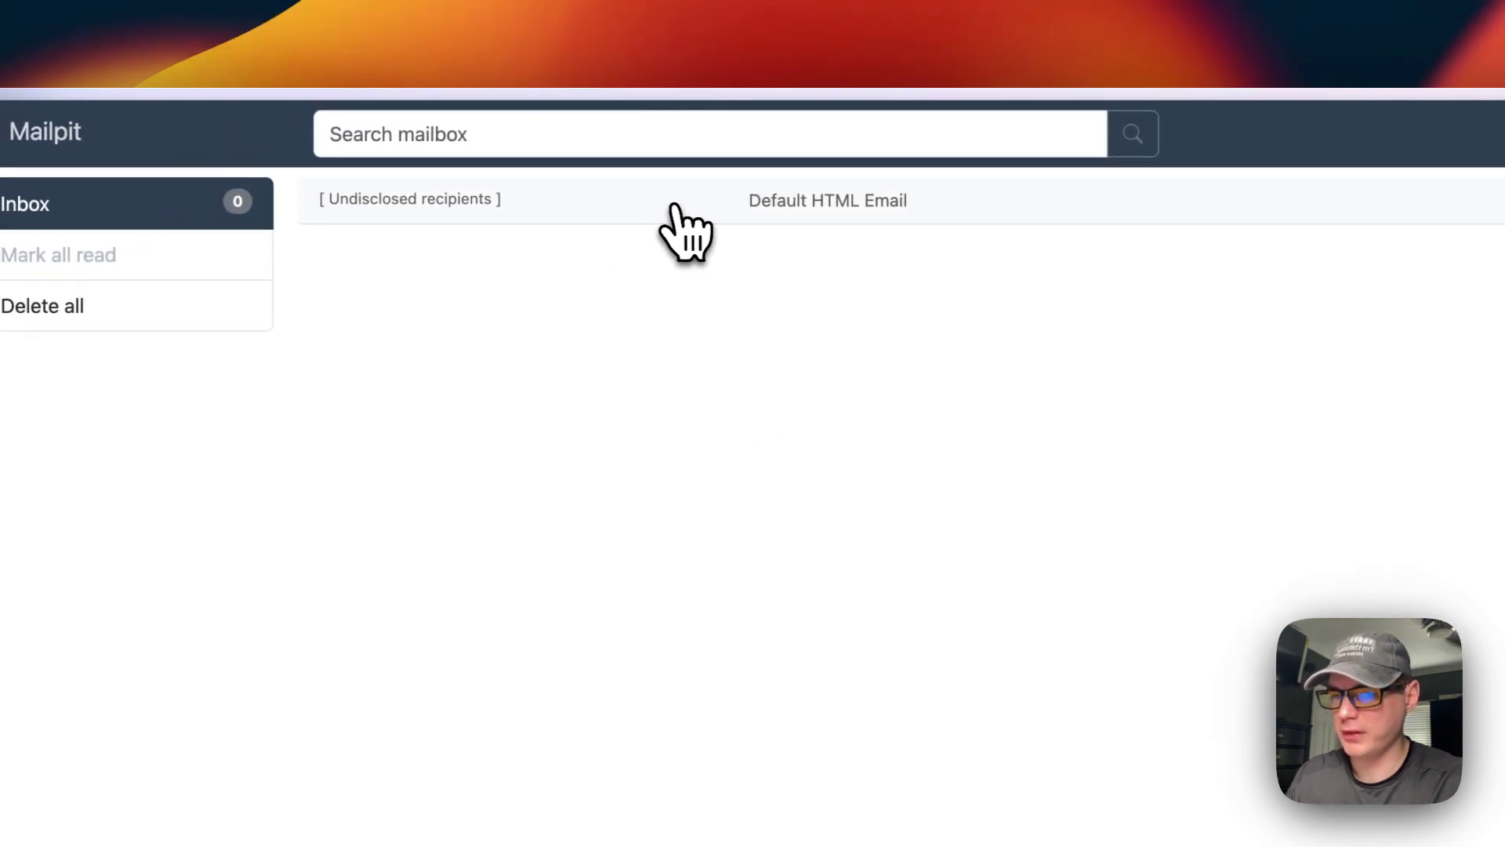
pyautogui.click(674, 208)
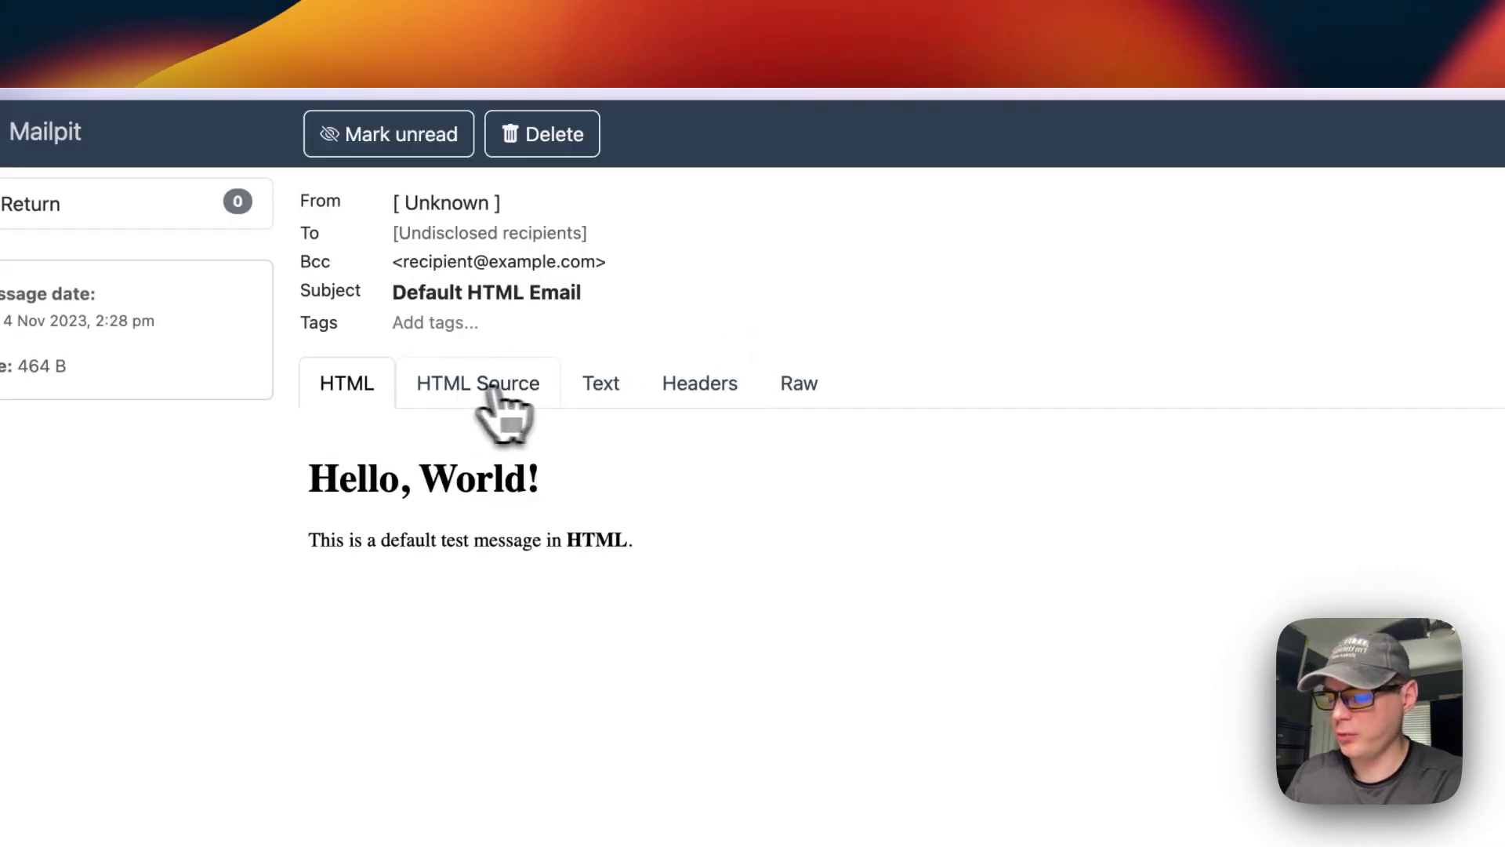
pyautogui.click(551, 388)
pyautogui.click(597, 386)
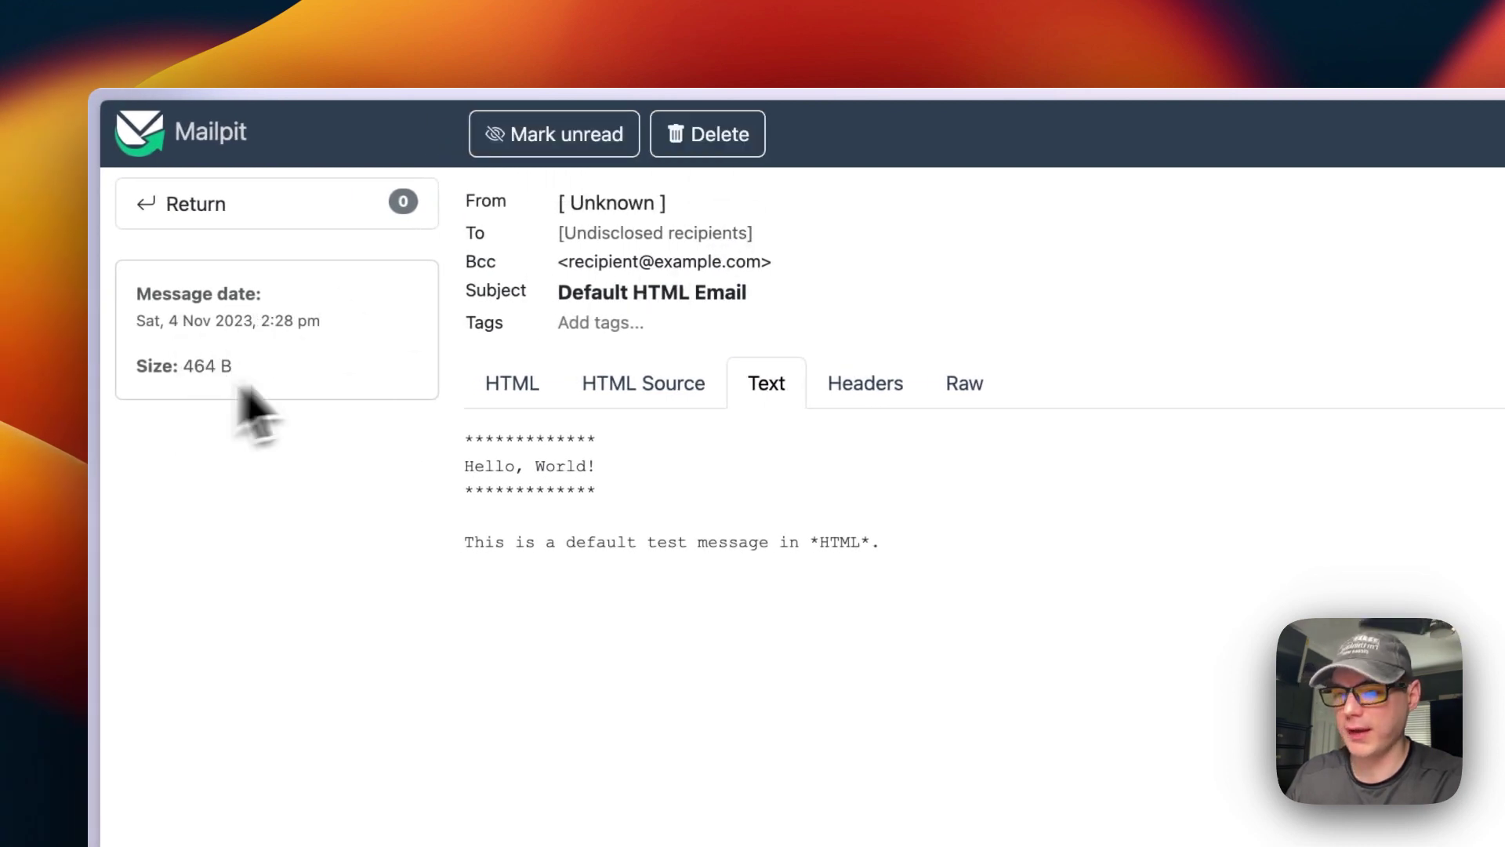
# - Check the message's download options, then go back to the inbox list
pyautogui.click(1161, 145)
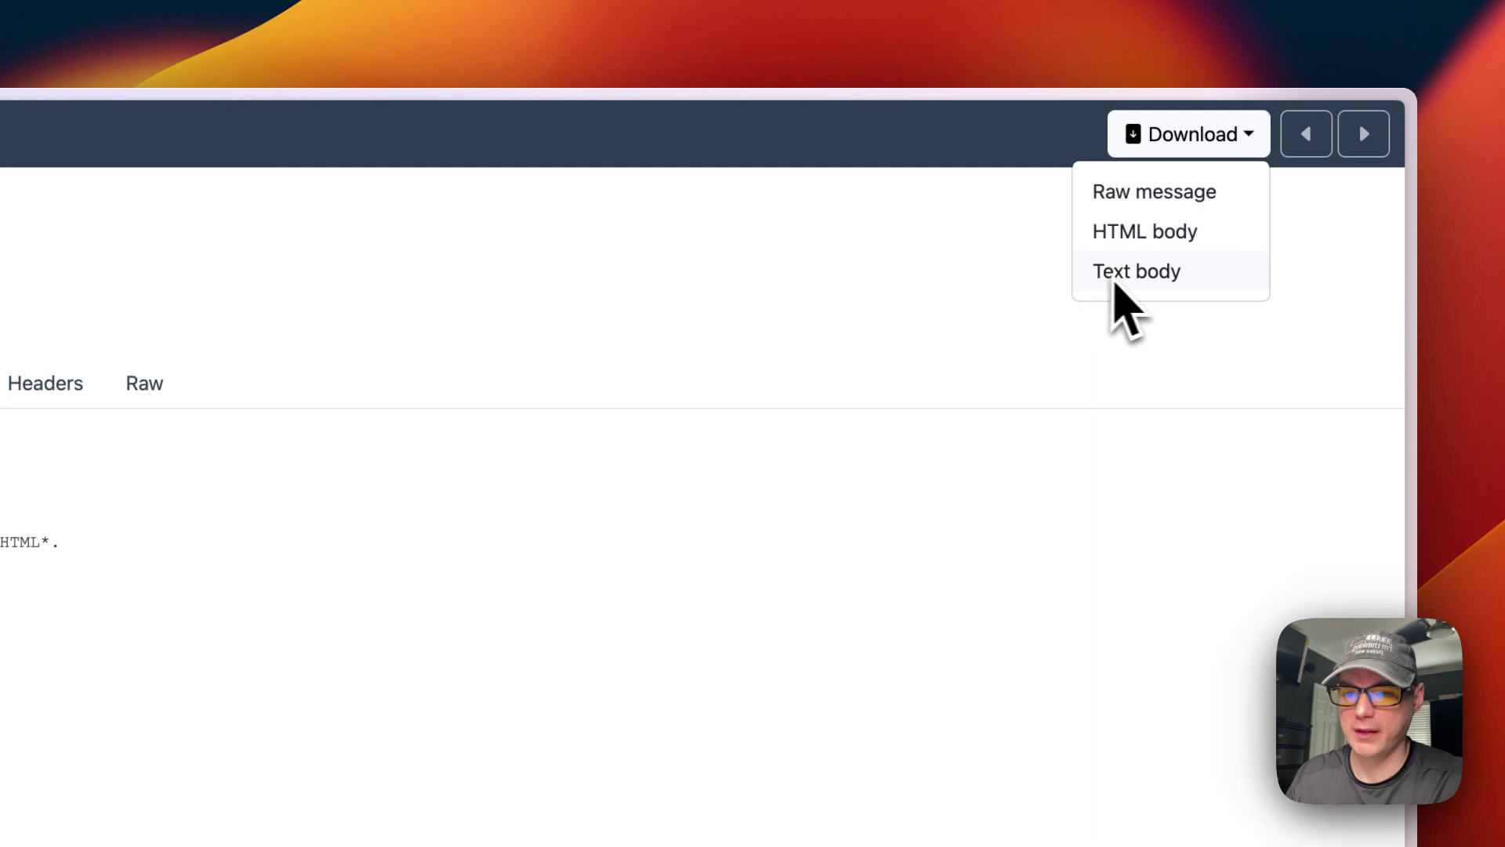
pyautogui.click(1056, 148)
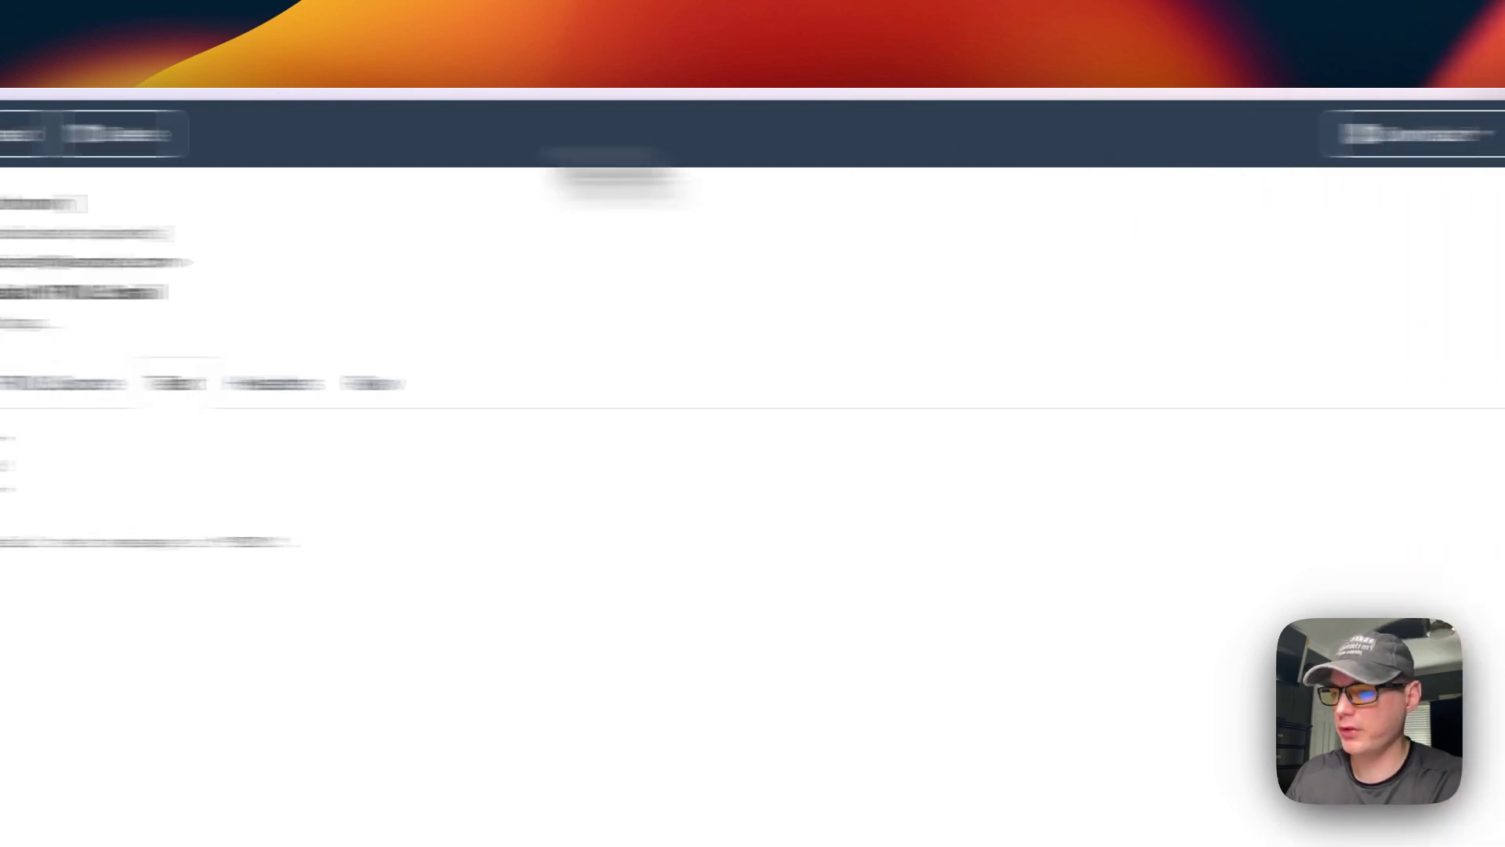
pyautogui.click(202, 204)
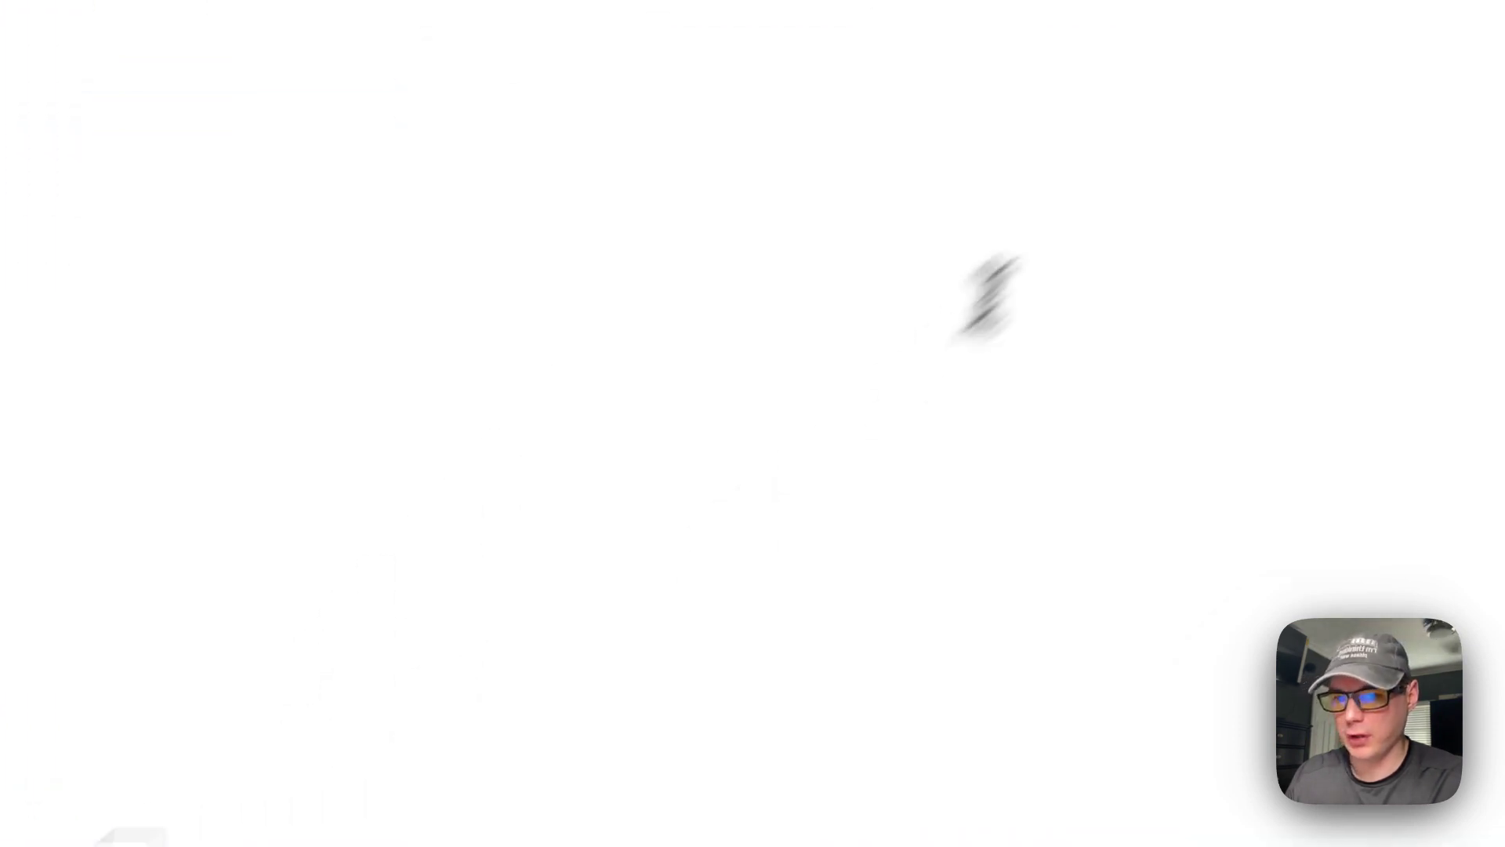
# - Check the messages-per-page setting and switch the theme to dark, then back to light
pyautogui.click(1263, 30)
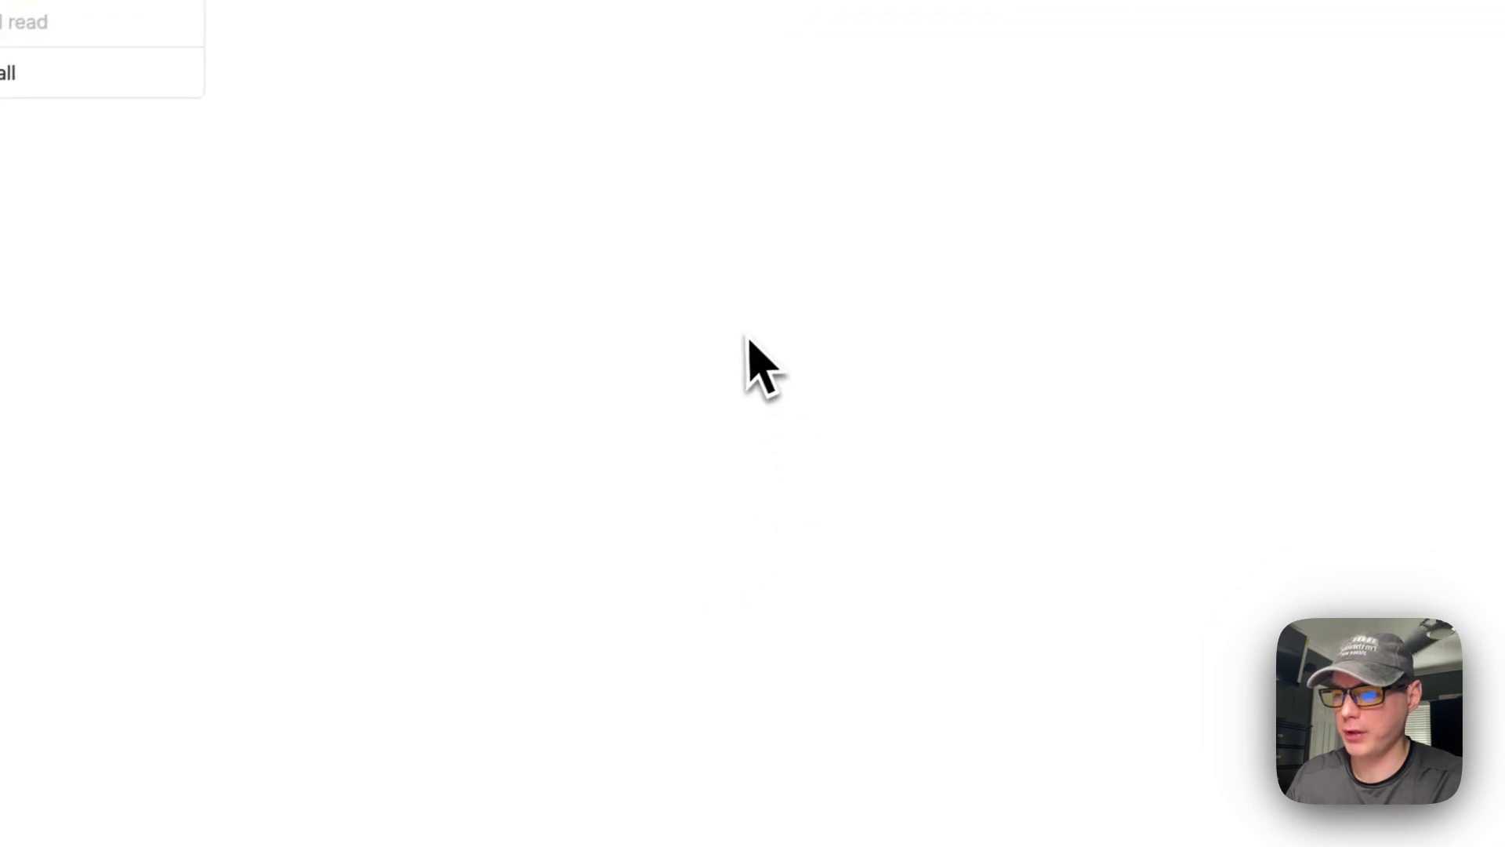
pyautogui.click(404, 716)
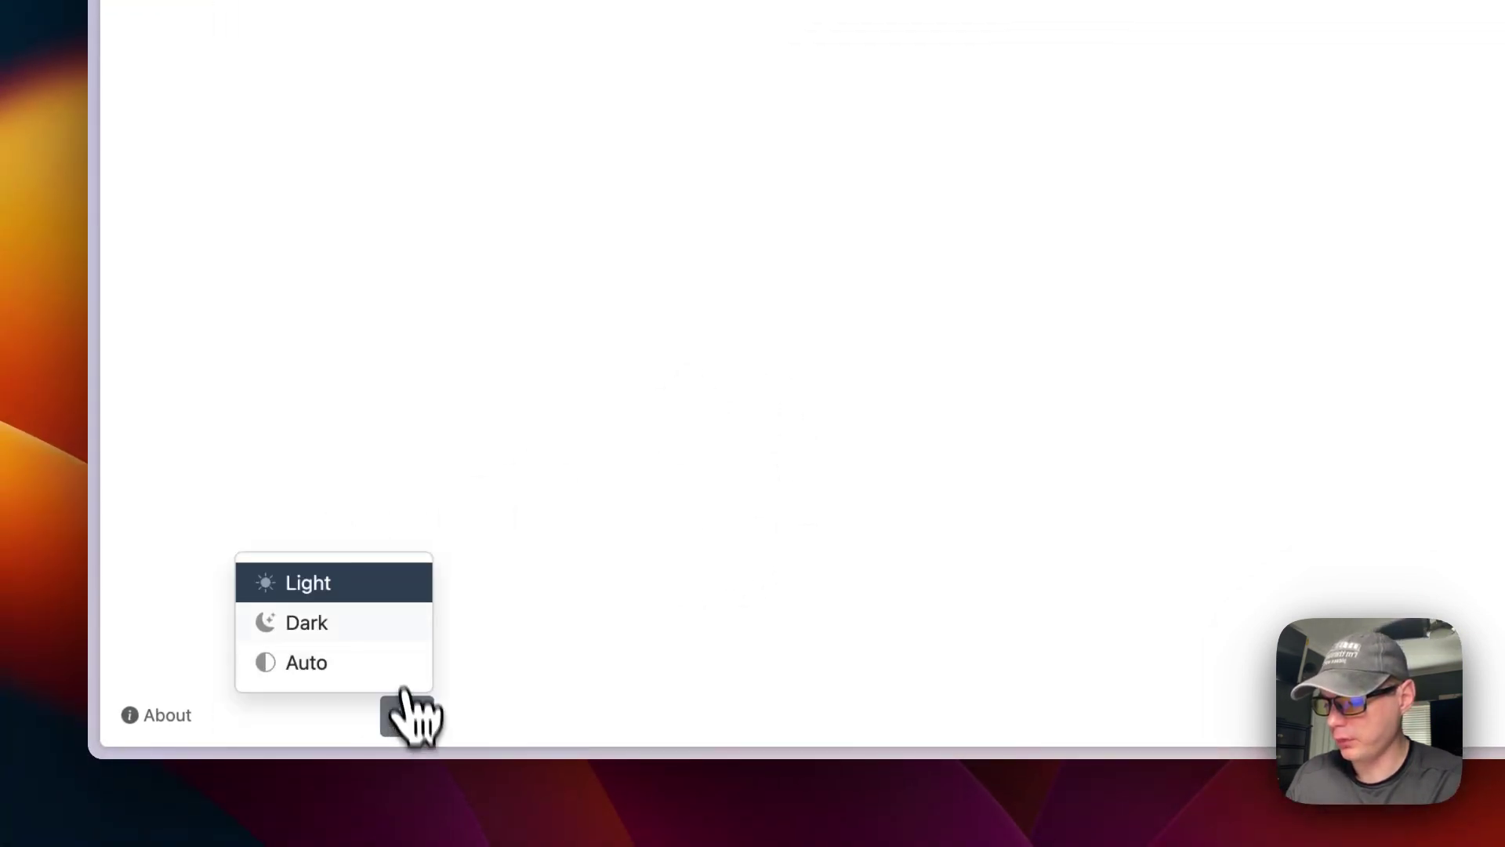
pyautogui.click(367, 621)
pyautogui.click(330, 665)
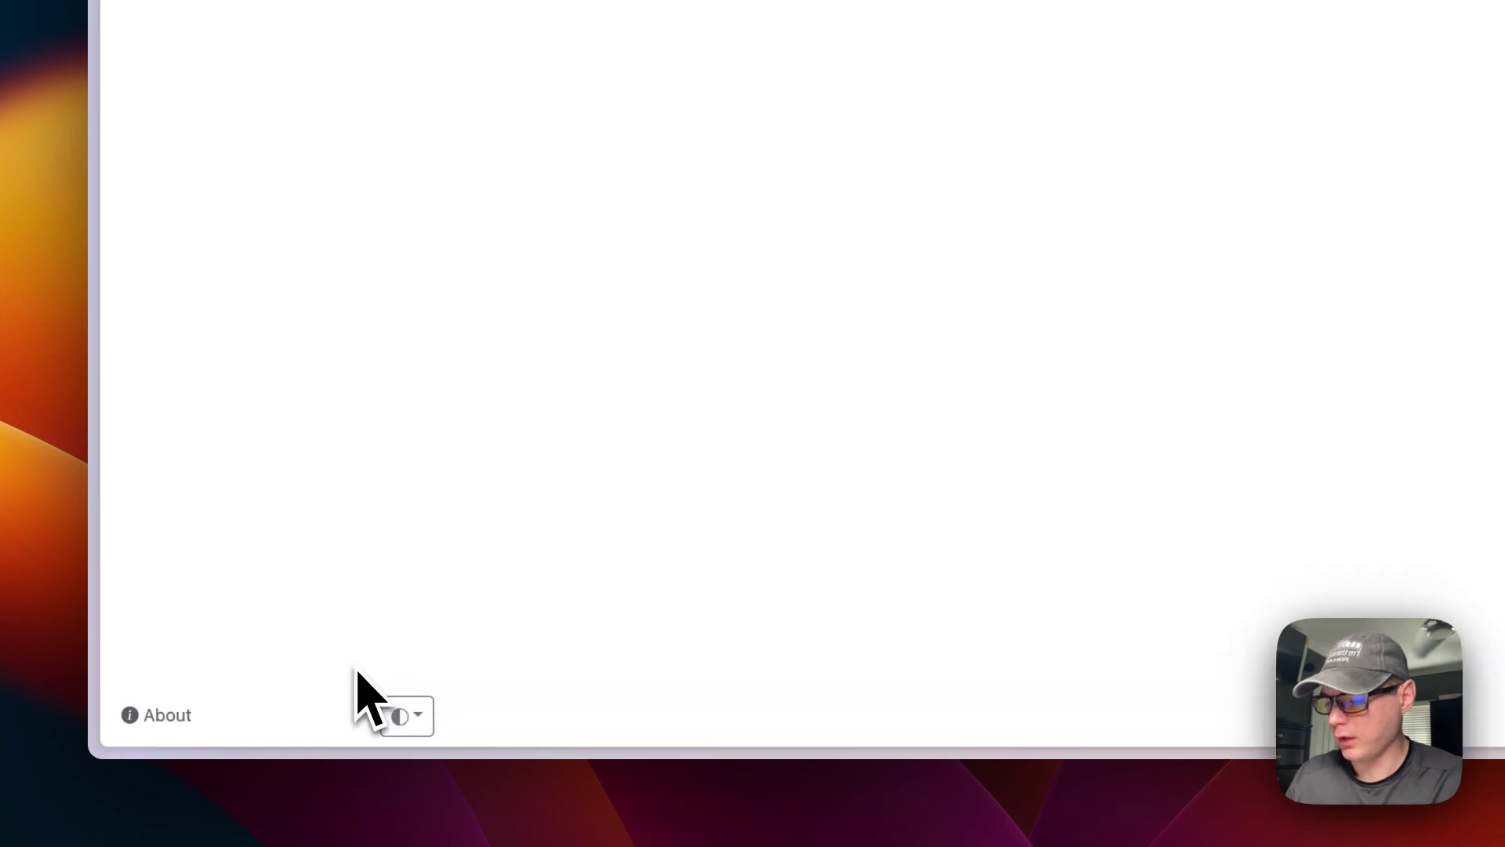